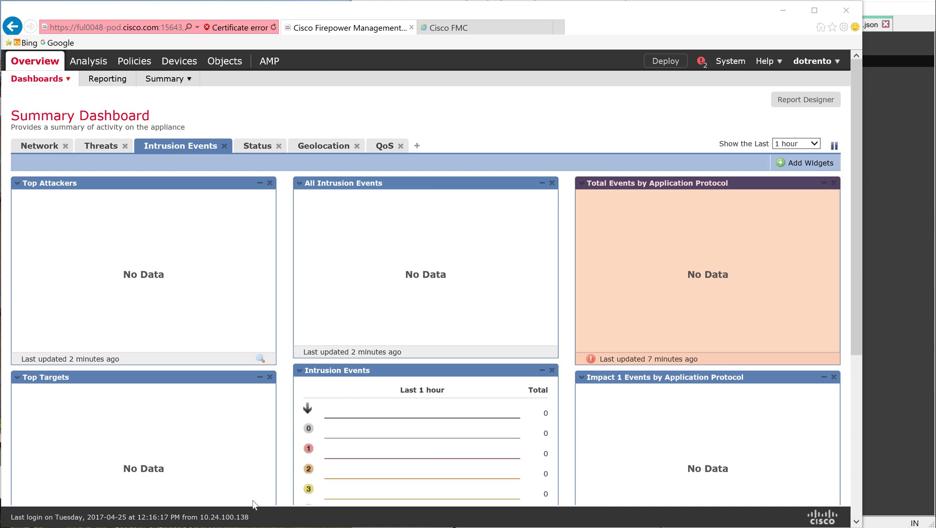
Switch to the YouTube browser window to view the Cisco FirePOWER Access Control Policies video page, and minimise that window.
click(321, 527)
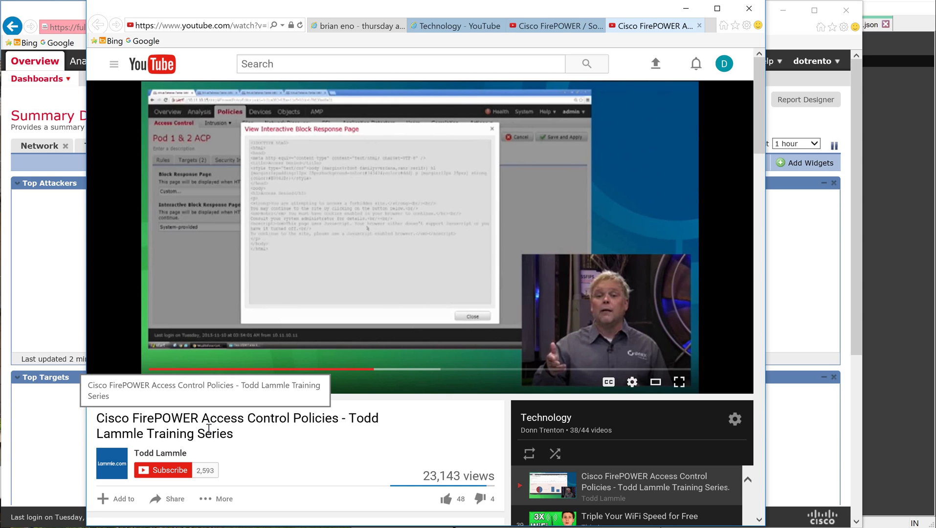
click(685, 8)
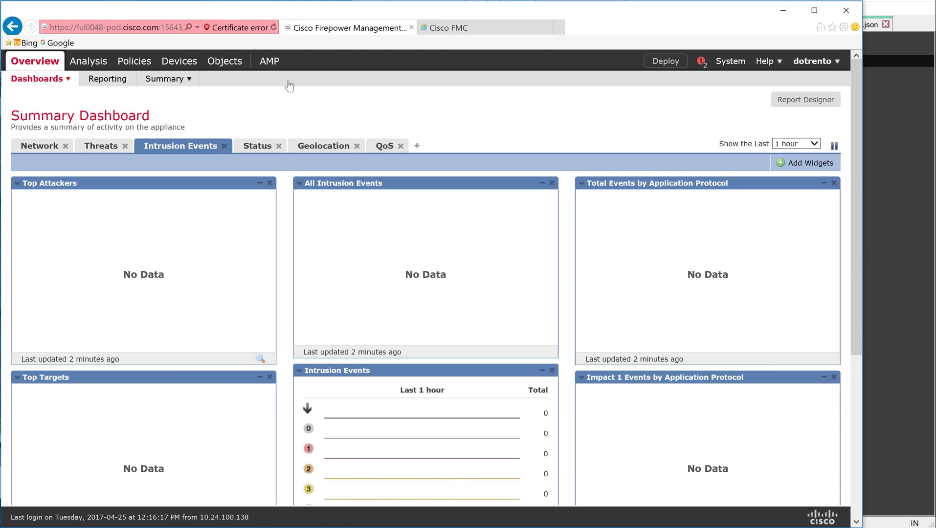
Open the Device Management list in Firepower Management Center and compare it with the Devices service in the API Explorer.
mouse_move(175, 65)
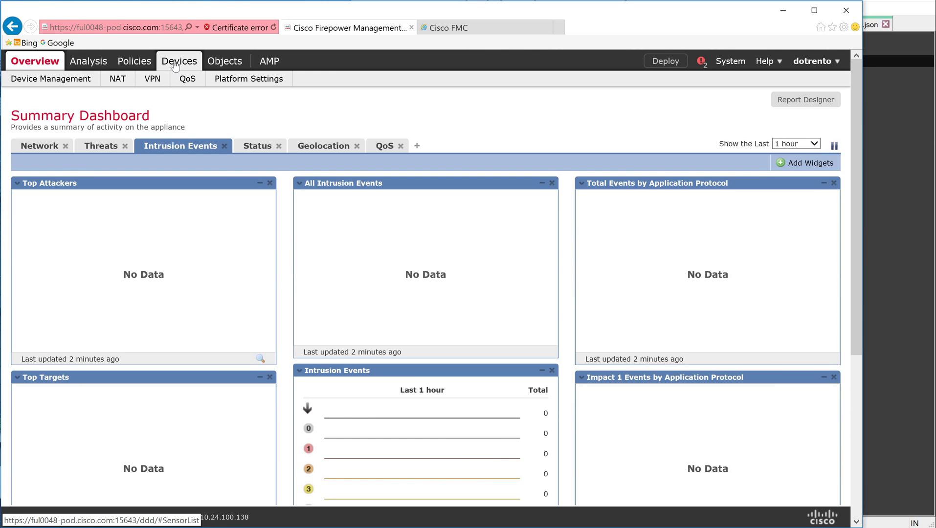
click(175, 65)
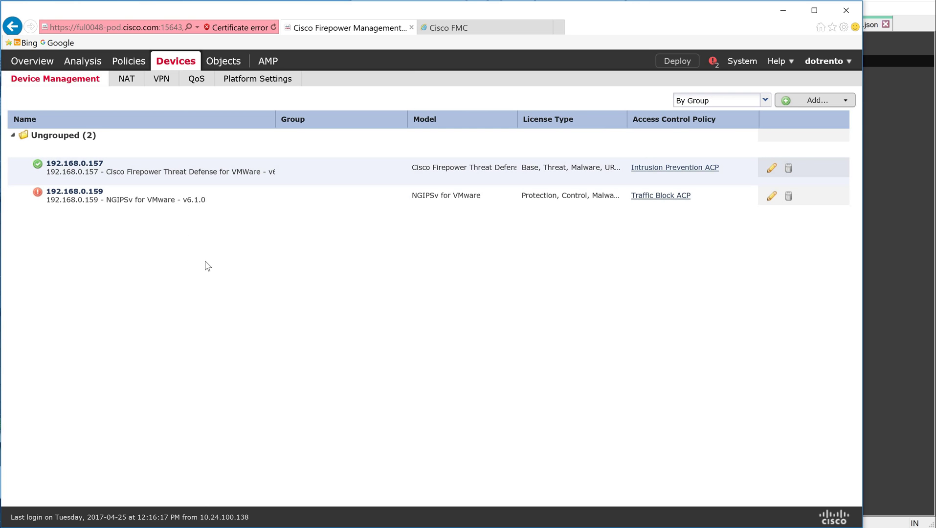
click(459, 30)
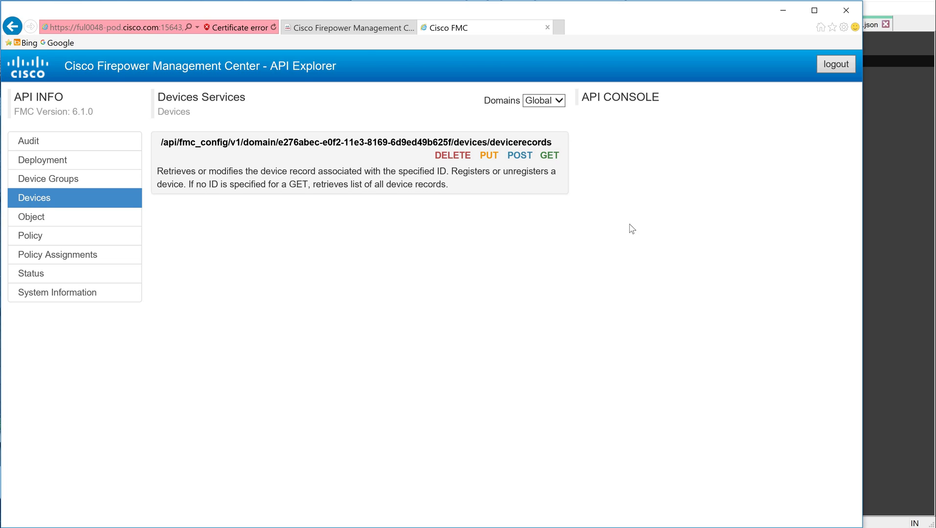
click(367, 29)
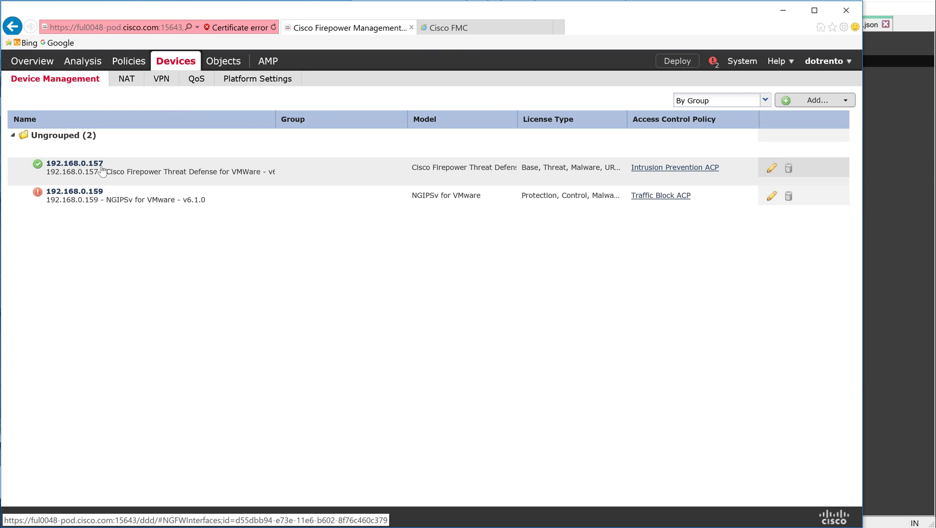
Run a GET request on the devicerecords endpoint without an object ID, and check the managed device list in Management Center.
key(ctrl+Tab)
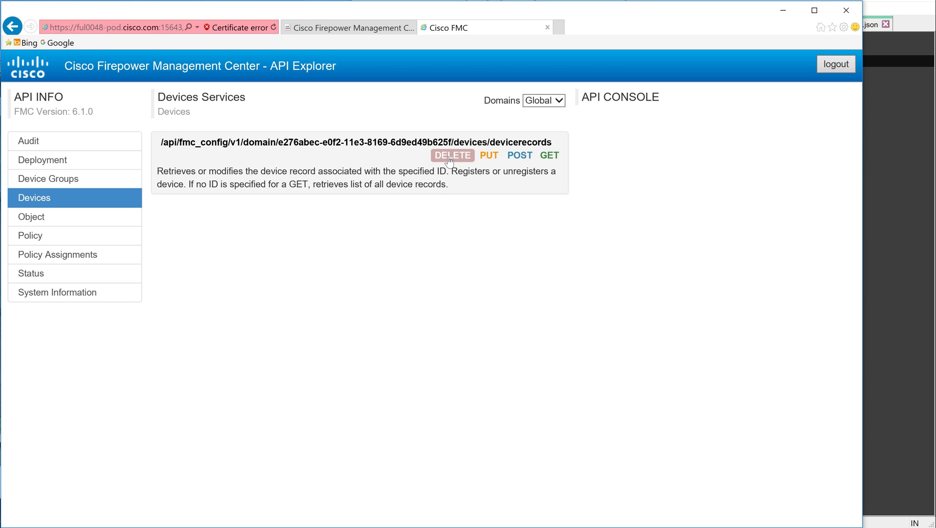
click(550, 156)
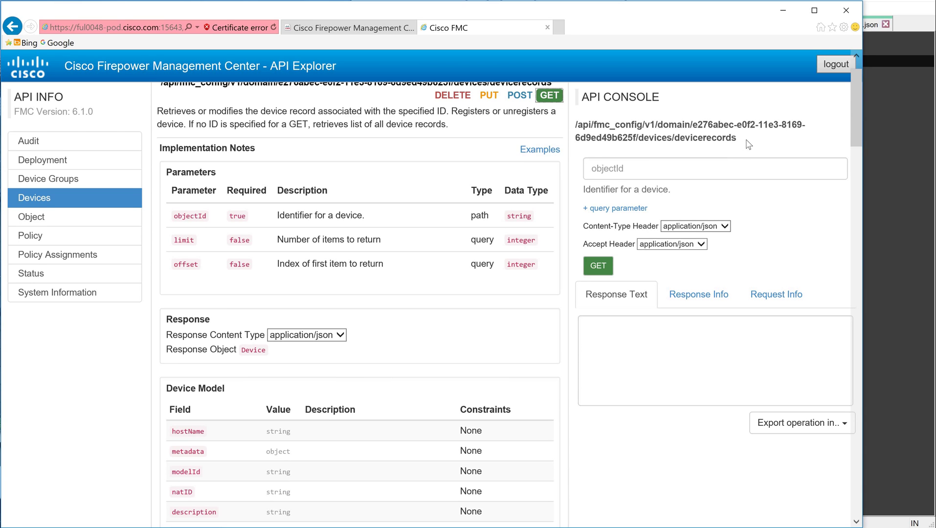
click(605, 271)
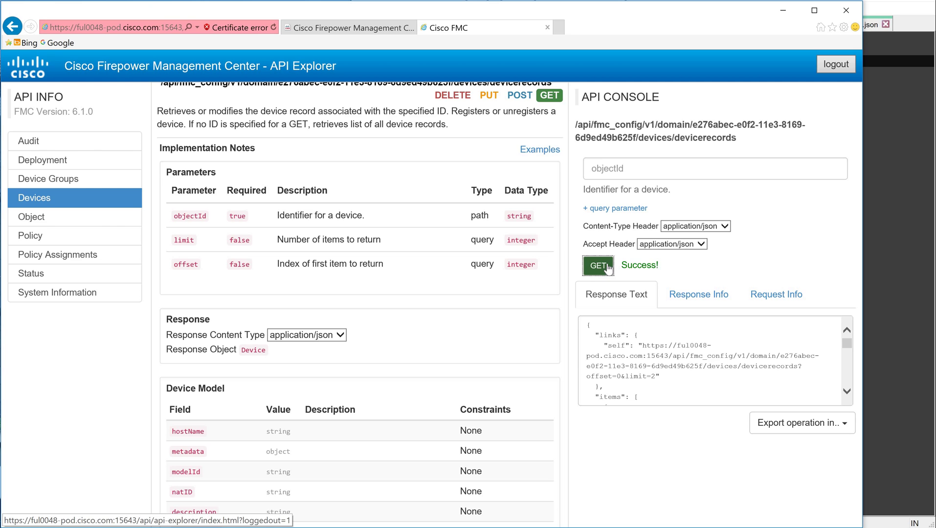
click(345, 30)
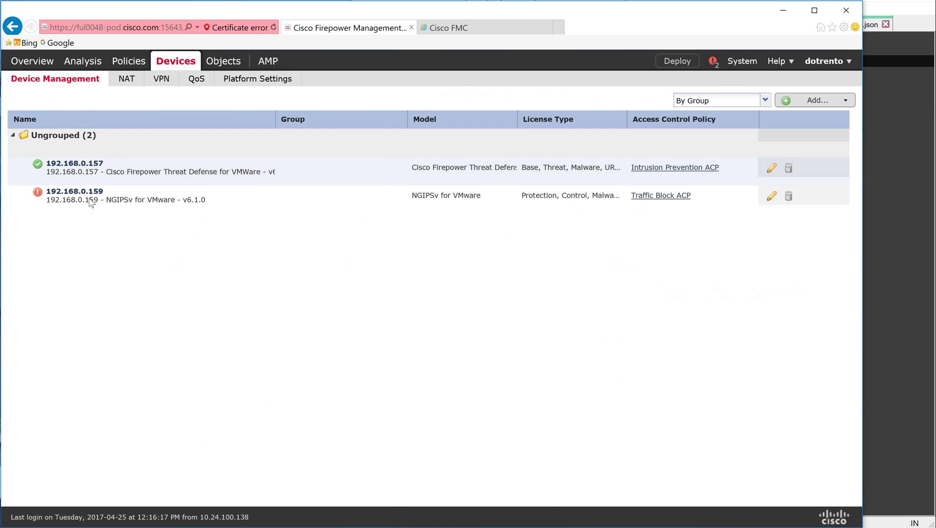
click(477, 28)
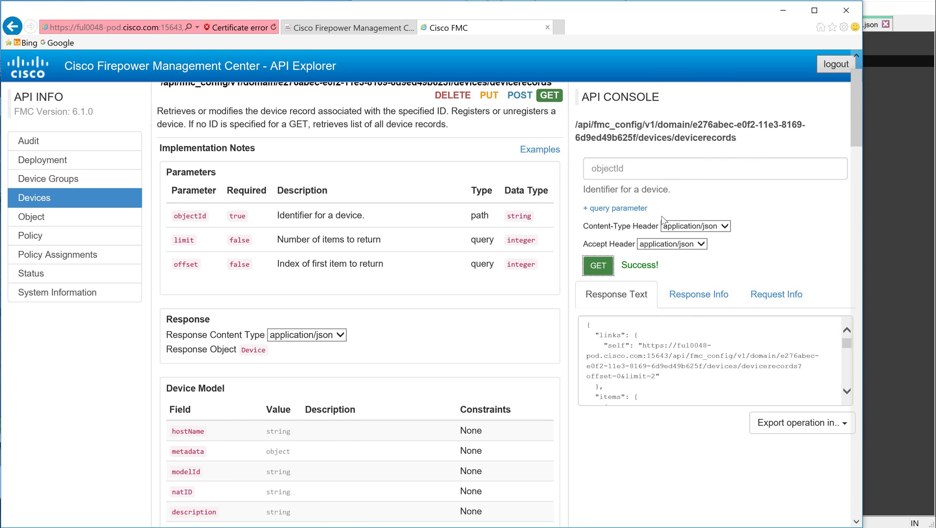
Copy the full GET response text into TMP-demo-API-overview-1.json in the text editor, leaving a blank line above it.
click(640, 171)
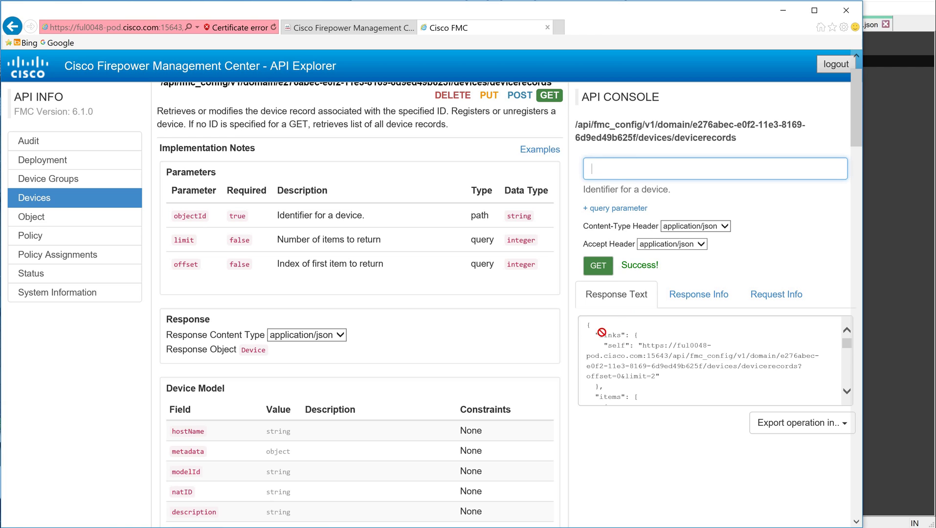
drag(587, 324, 638, 459)
key(ctrl+c)
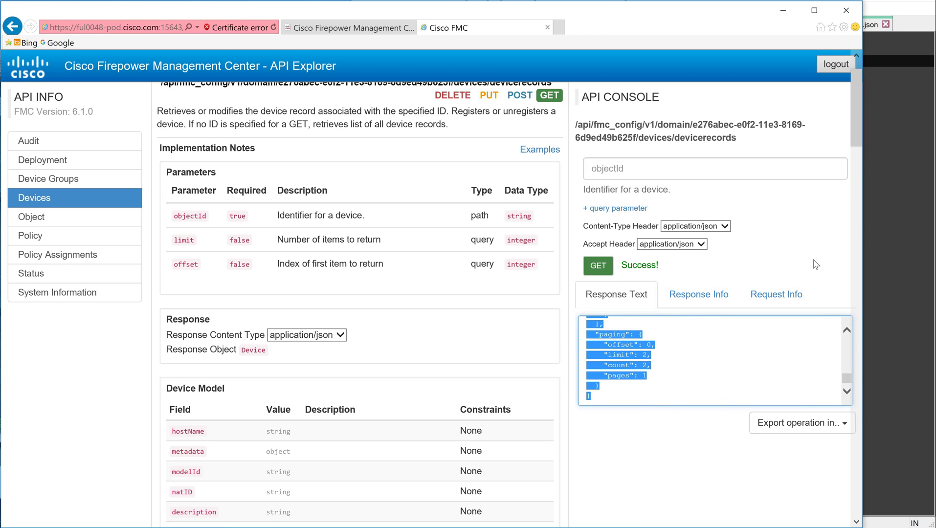
click(883, 117)
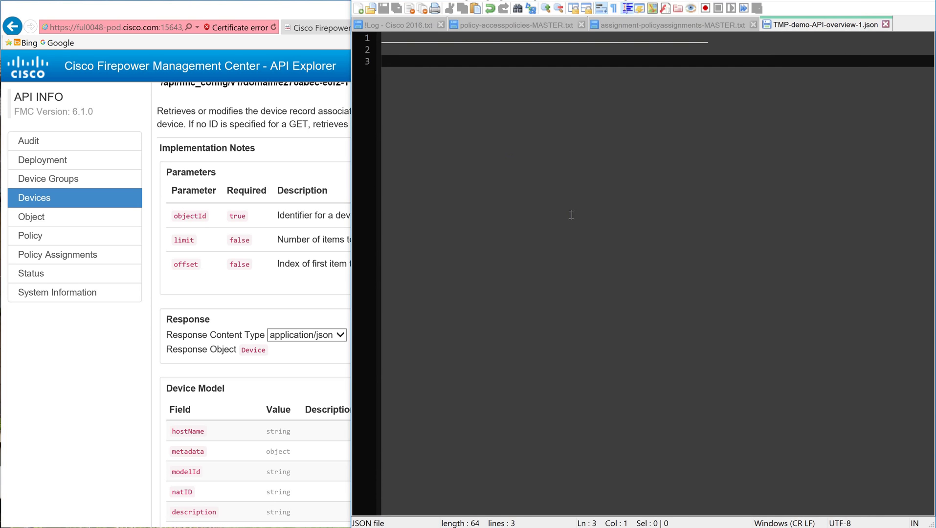
key(ctrl+v)
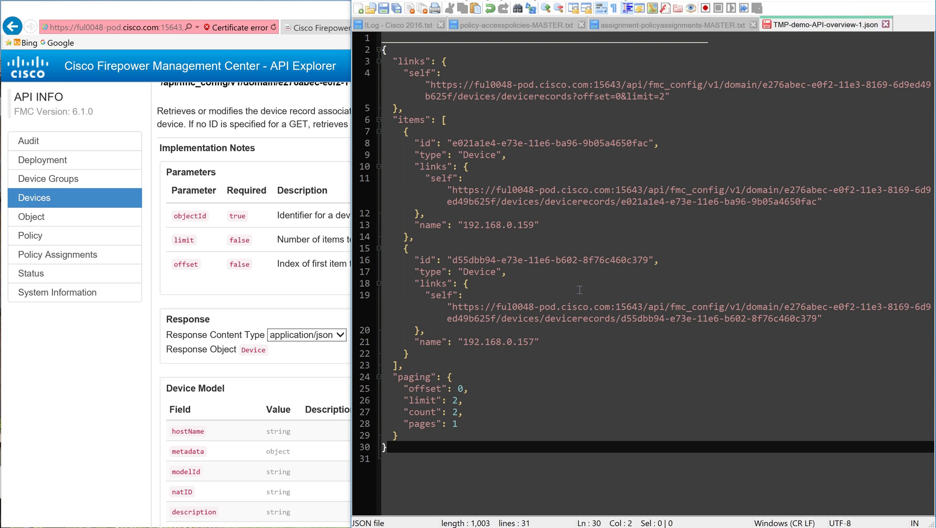
key(ctrl+Home)
key(Down)
key(Return)
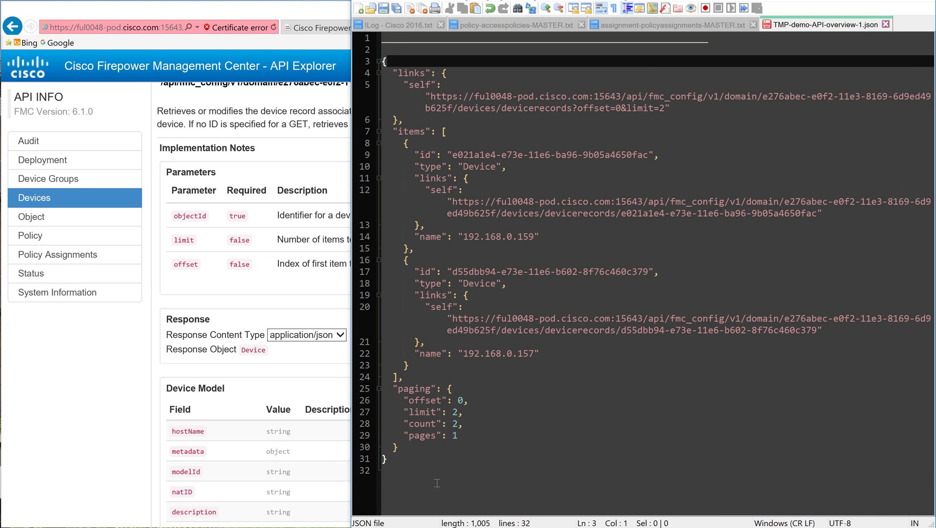
click(437, 482)
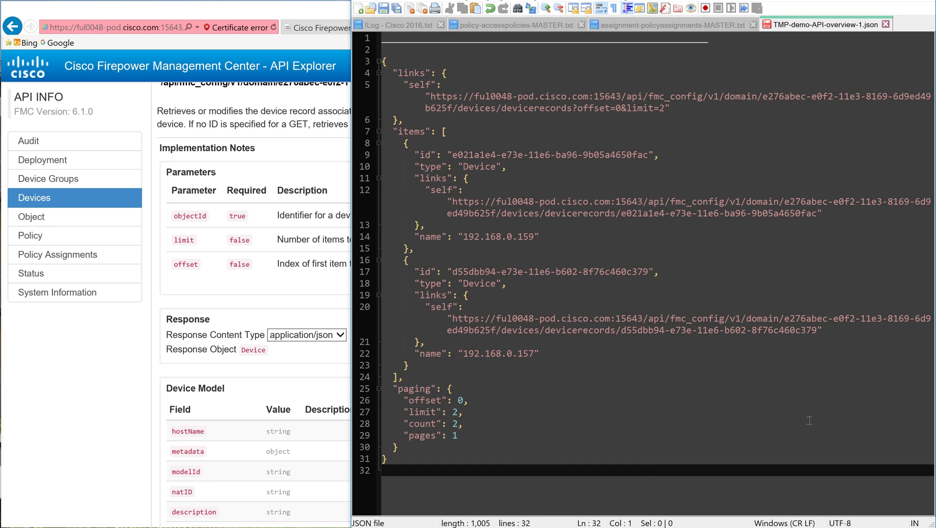
Examine the two device entries in the pasted JSON, including their id, type, links and name fields.
click(280, 10)
scroll(697, 385, up, 10)
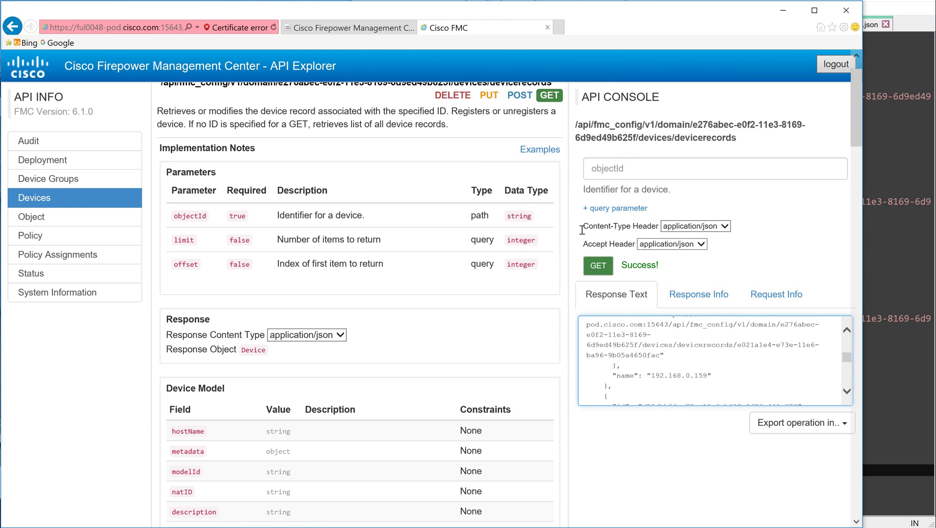
key(alt+Tab)
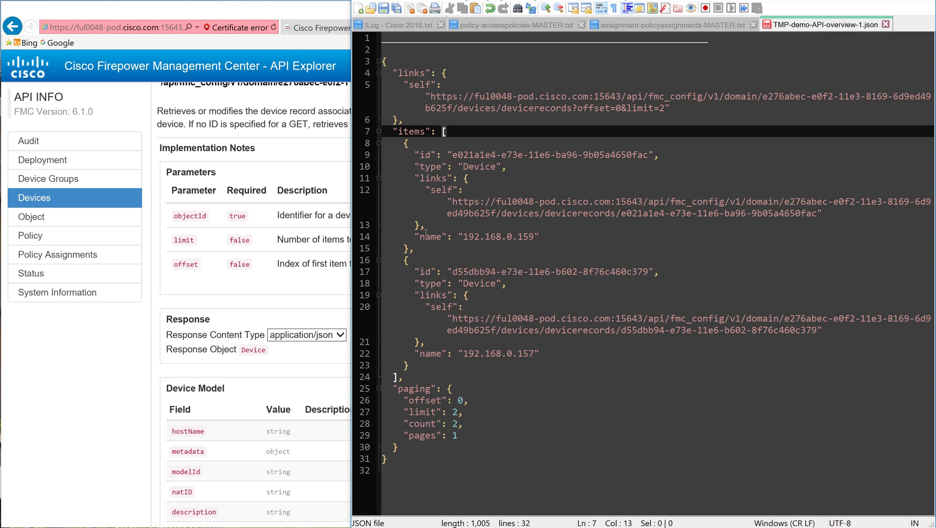
click(423, 145)
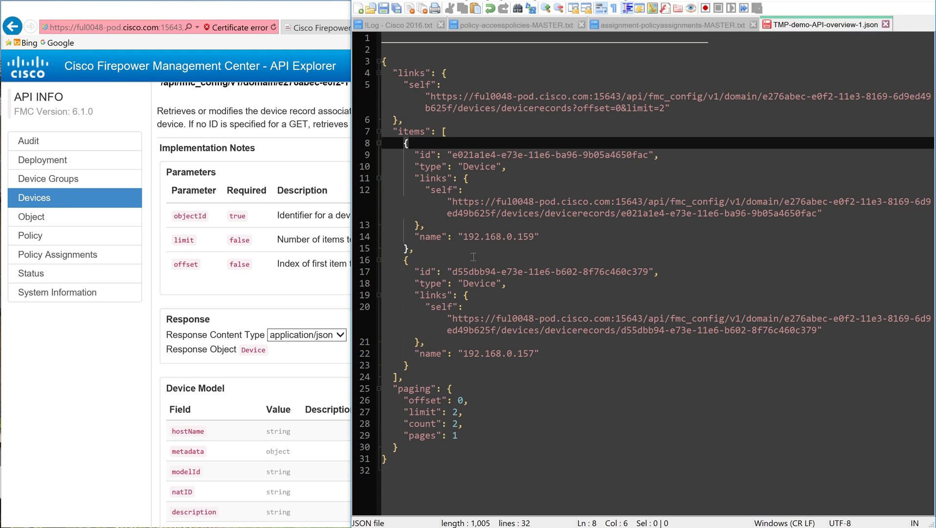
click(530, 238)
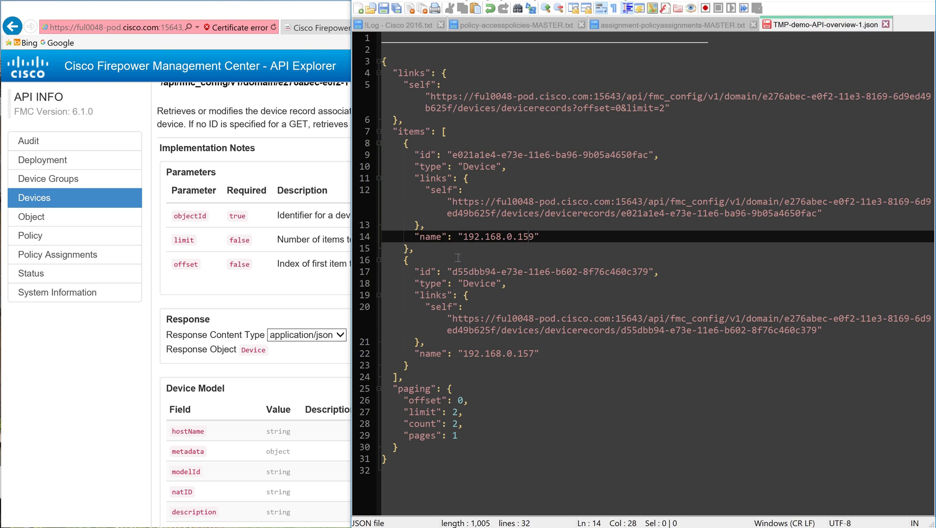
click(432, 261)
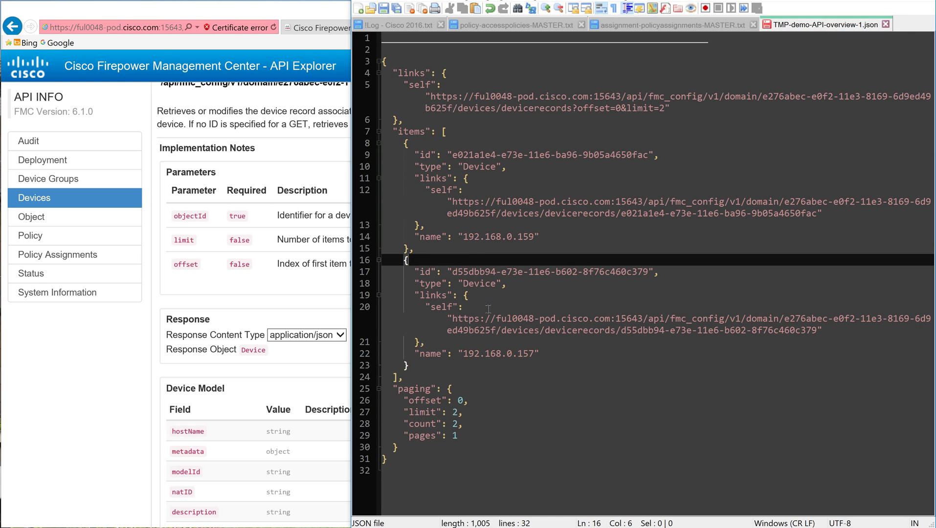
click(435, 144)
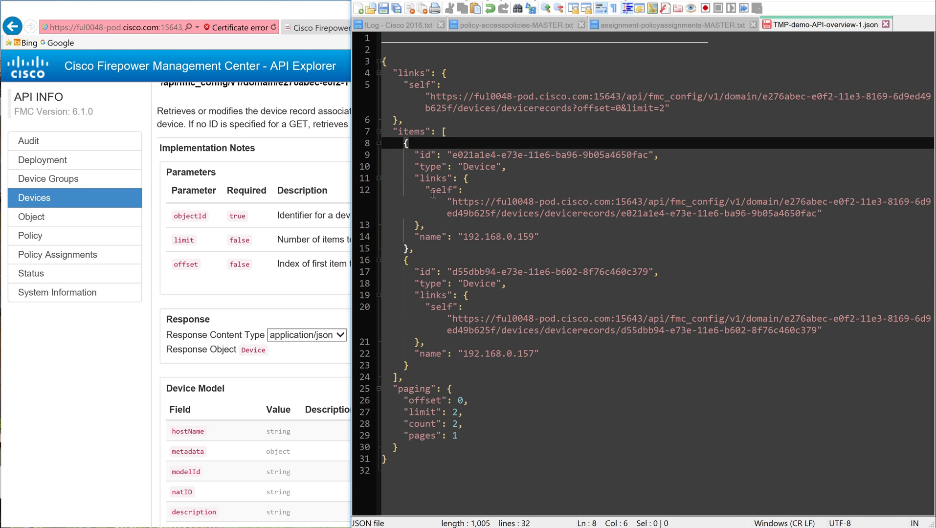
key(Down)
key(Down)
key(Down)
key(Down)
key(Down)
key(Down)
key(Up)
key(Up)
key(Up)
key(Up)
key(Up)
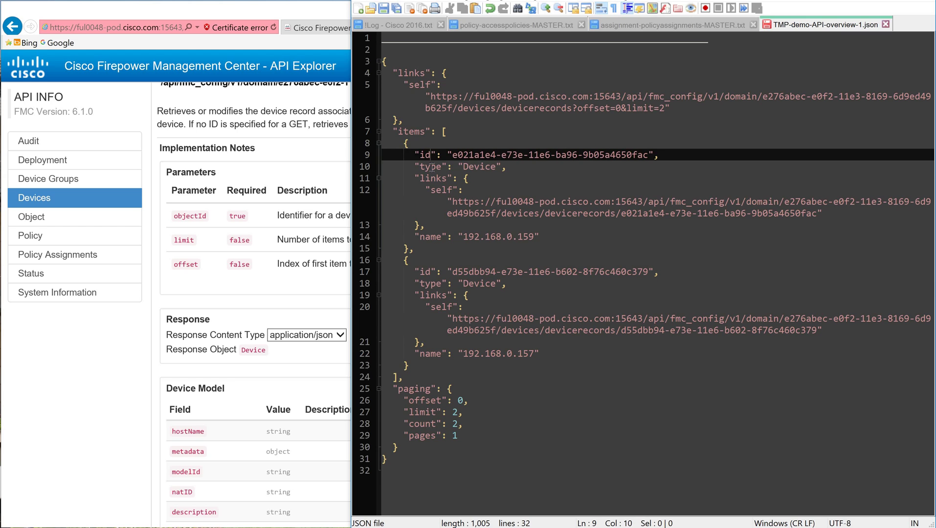
click(483, 164)
click(511, 169)
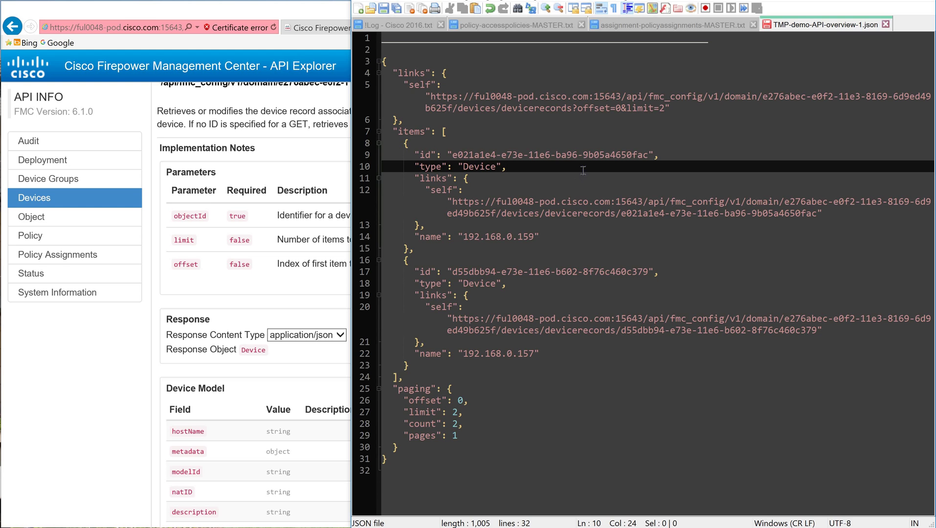
Back in the API Explorer, add the query parameter expanded with value true to the devicerecords request and run the GET.
click(318, 2)
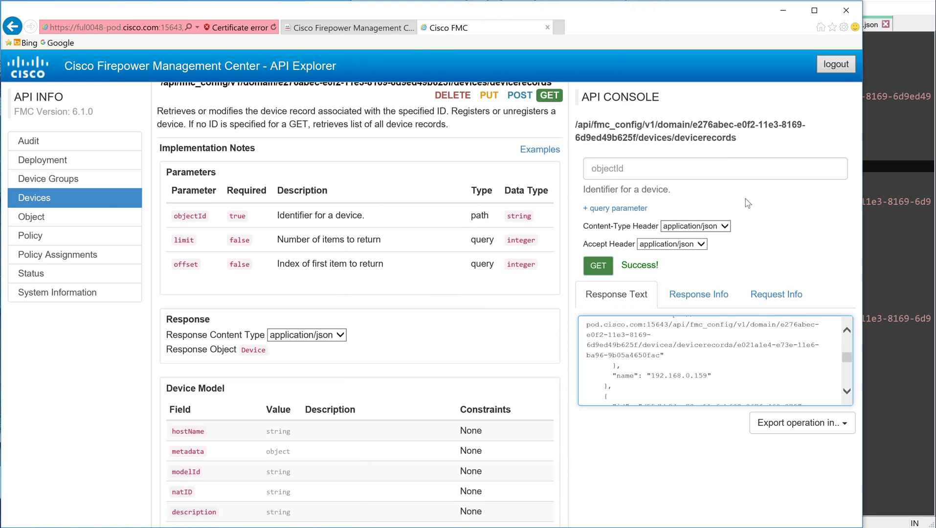
click(626, 208)
click(651, 235)
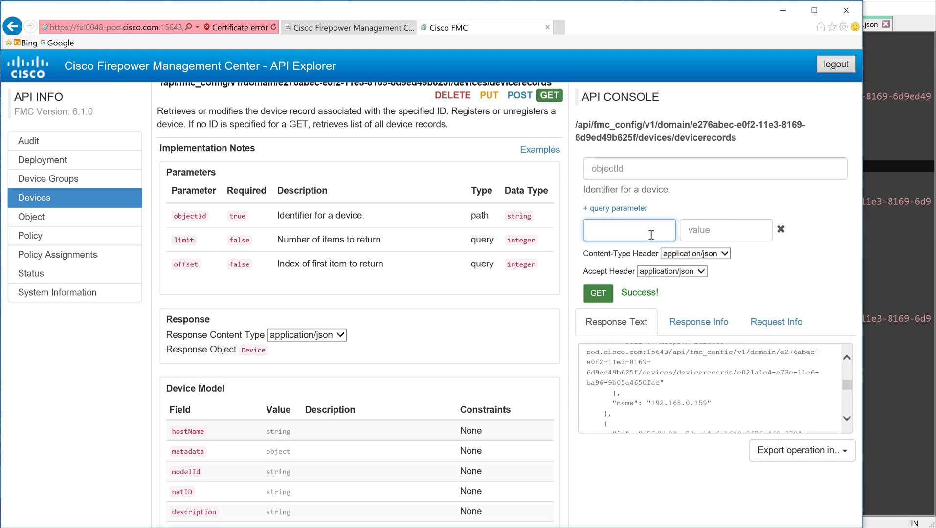
text(expanded)
key(Tab)
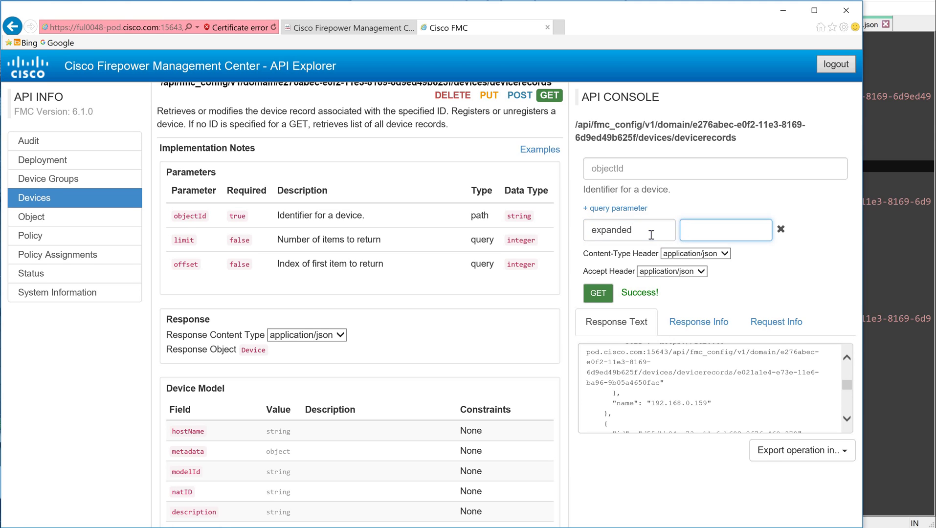
text(true)
click(599, 299)
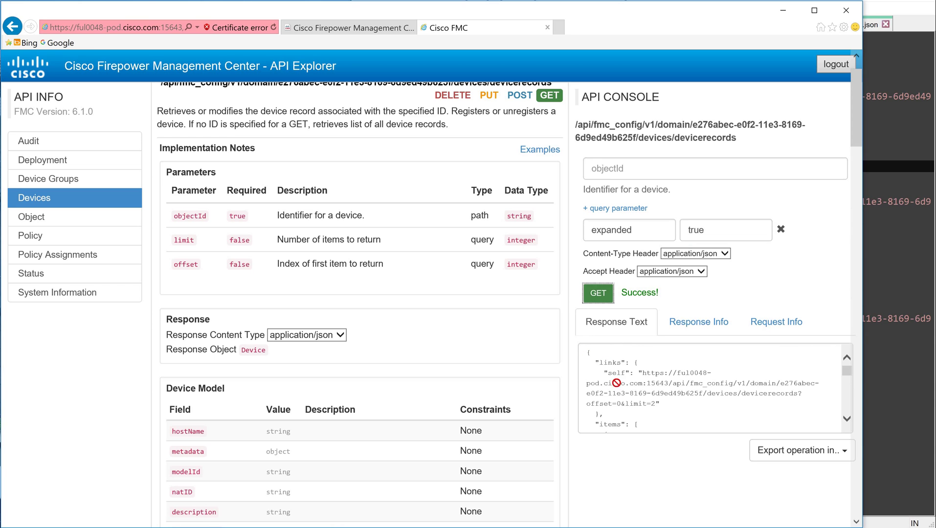
Replace the earlier device list JSON in TMP-demo-API-overview-1.json with the full response text of the expanded request.
click(617, 382)
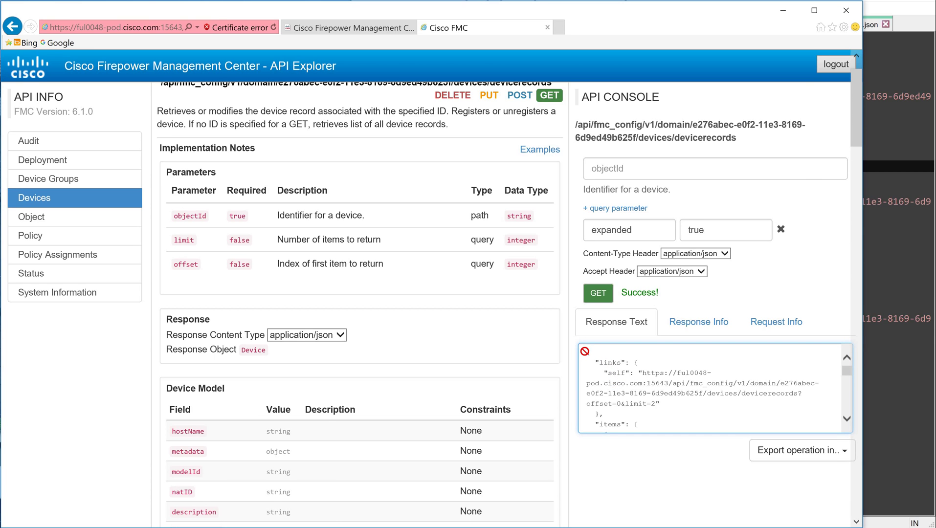
key(ctrl+a)
click(878, 202)
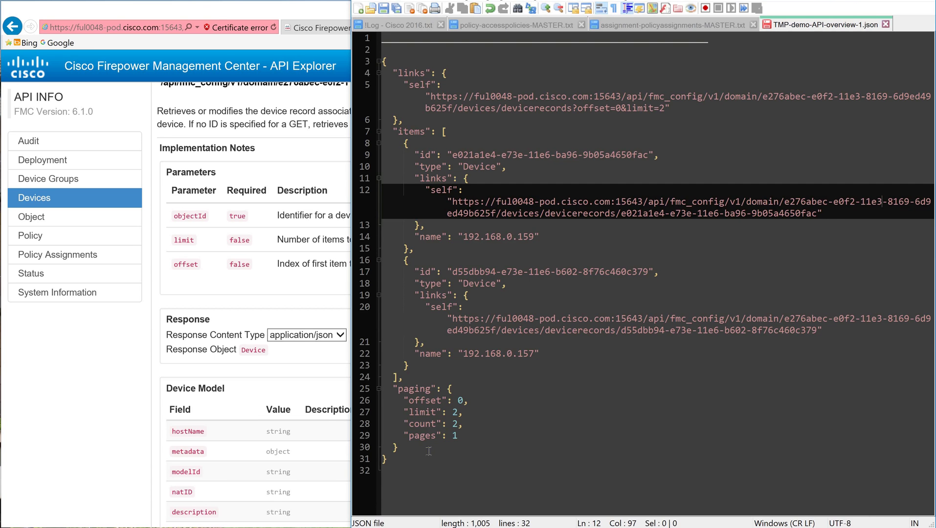
drag(372, 470, 372, 62)
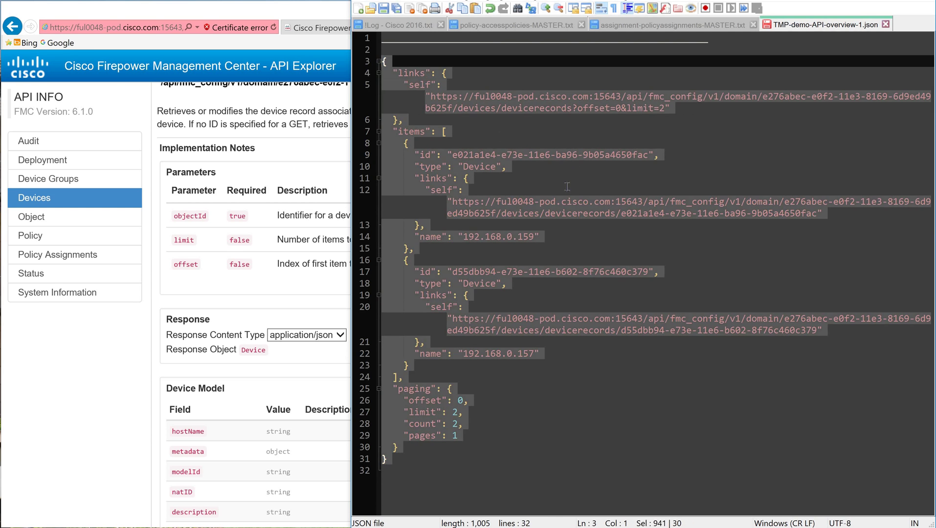
key(ctrl+v)
Examine the first device's expanded record, including its model, health policy, access policy, license and metadata fields.
scroll(694, 220, up, 20)
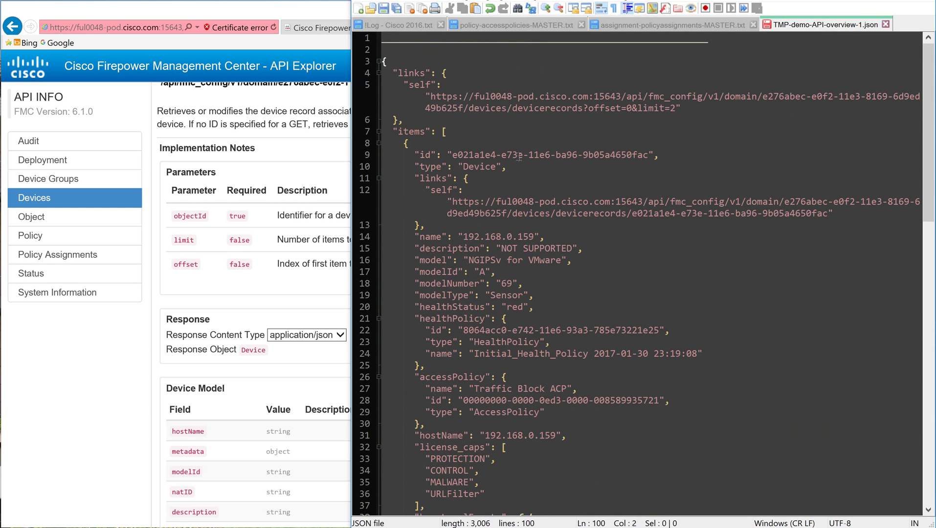
scroll(519, 156, down, 4)
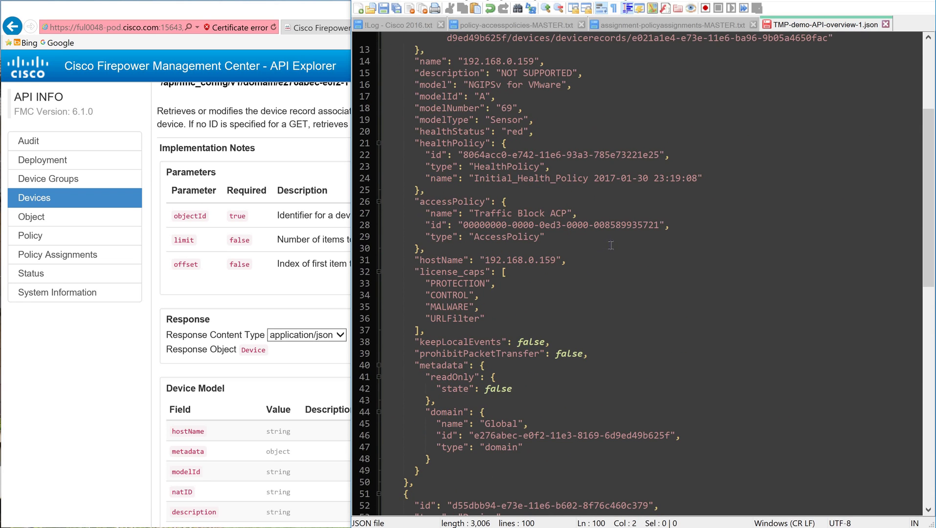
scroll(611, 245, down, 2)
scroll(608, 214, up, 4)
scroll(608, 214, down, 3)
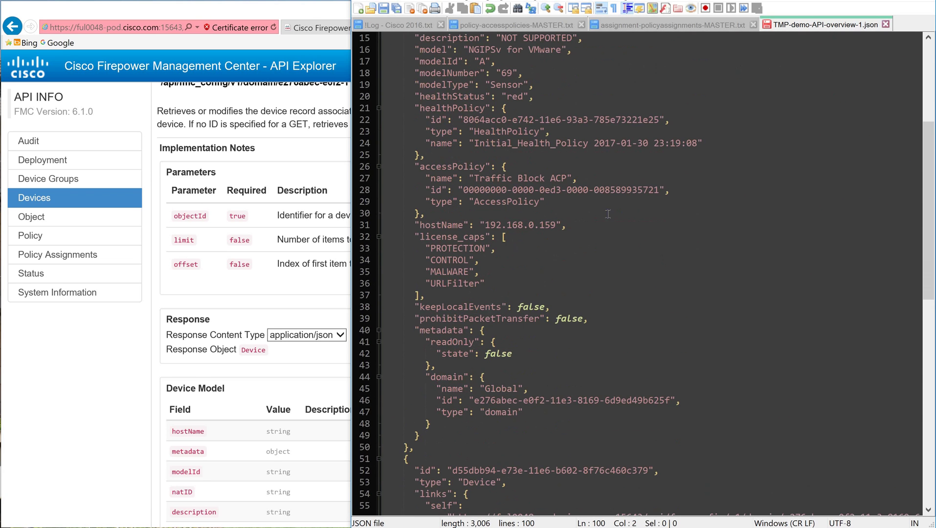
Go through the first device's fields one by one, from name, description and model to health status, policies, hostName and license_caps.
scroll(608, 213, up, 2)
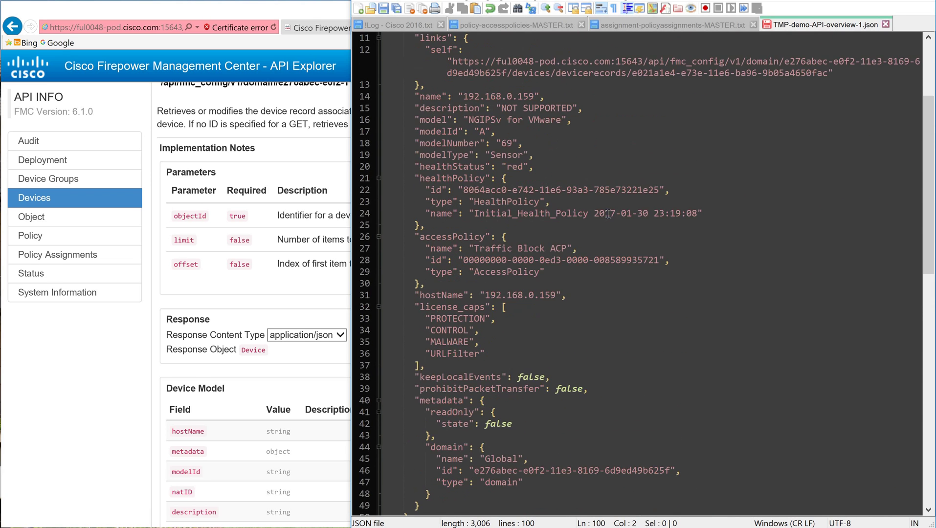
click(435, 97)
click(437, 108)
click(441, 120)
click(447, 132)
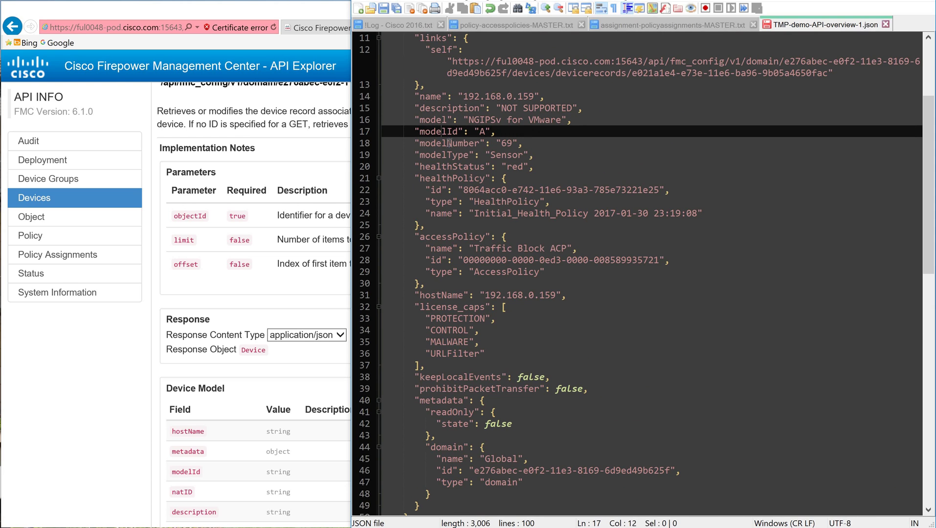
click(447, 143)
click(451, 168)
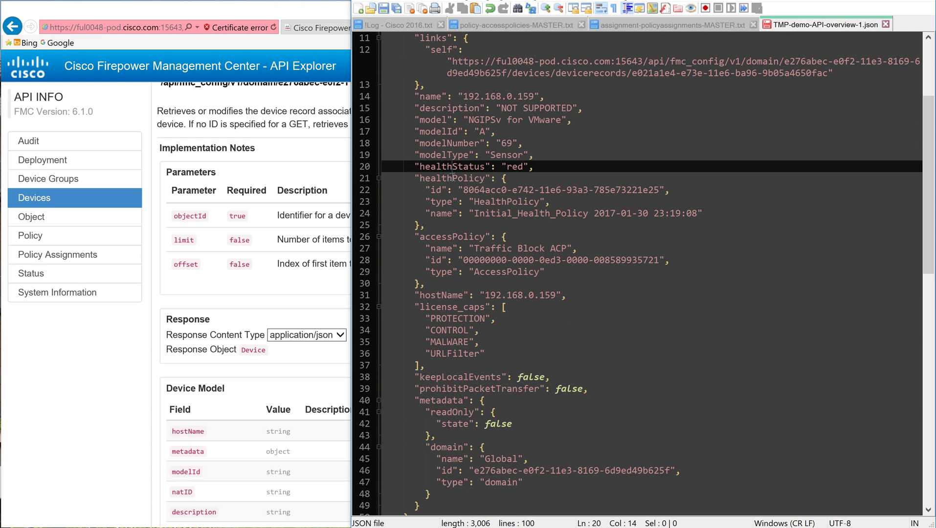
click(451, 178)
click(446, 237)
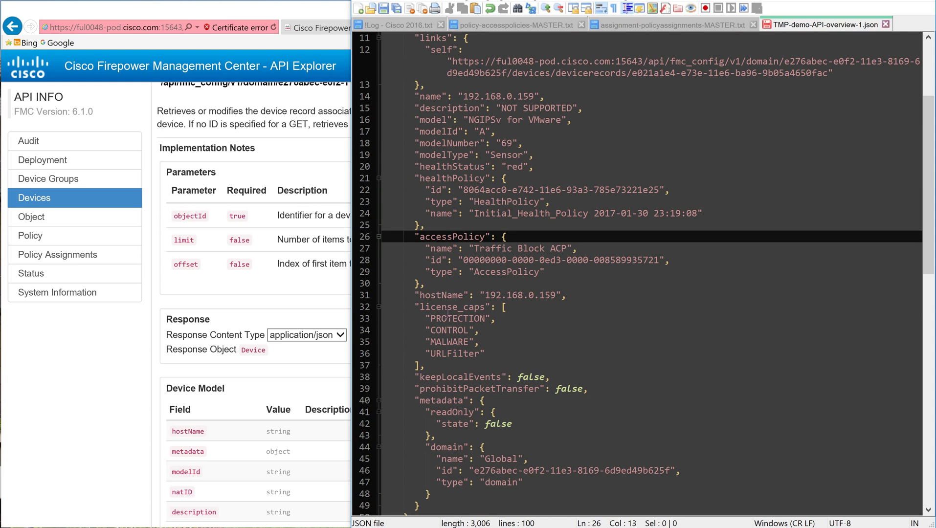
click(447, 295)
click(447, 307)
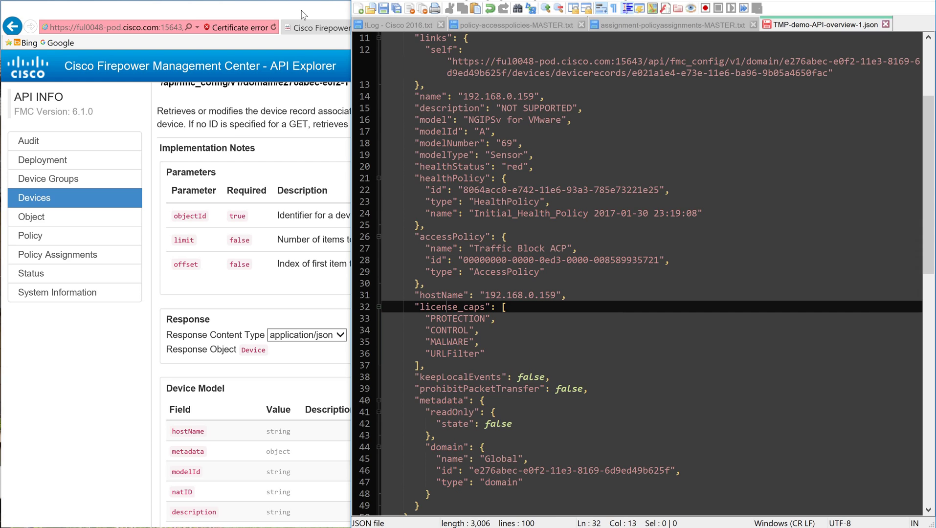
Check the expanded query parameter of the devicerecords request in the API Explorer and return to the JSON in the text editor.
key(alt+Tab)
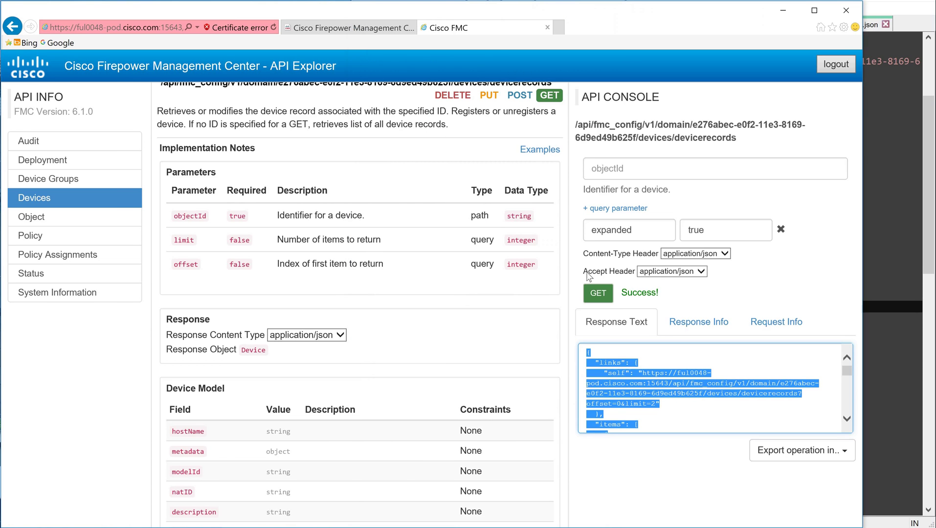
click(641, 235)
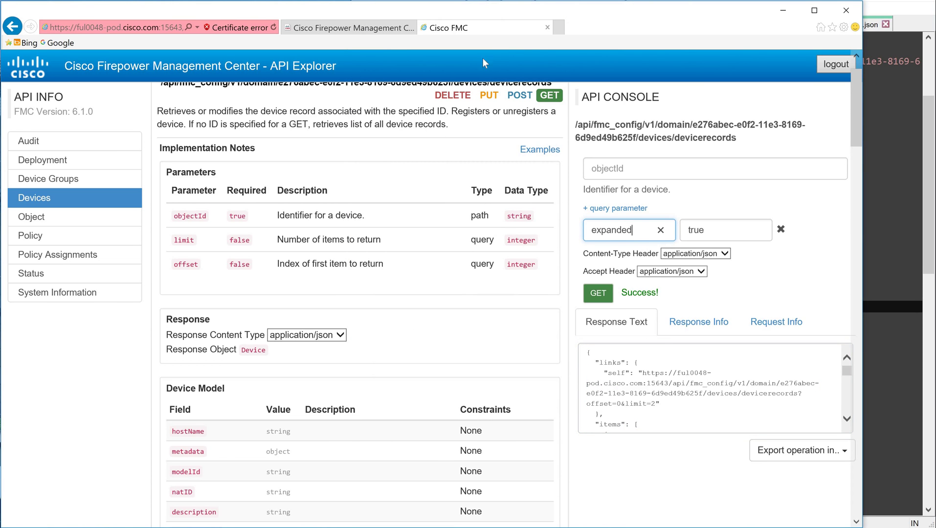
key(alt+Tab)
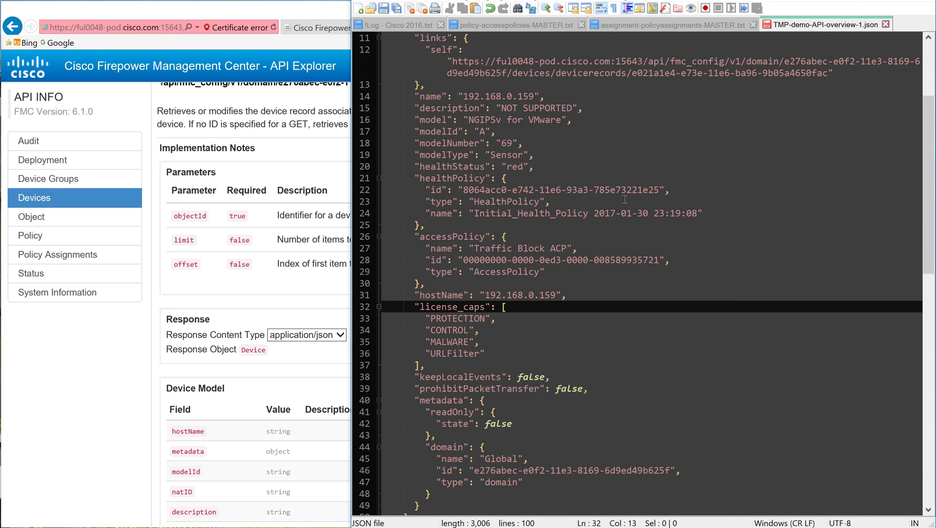
Examine the second device's expanded record, including its name, model, health status, access policy, license_caps and metadata.
scroll(625, 200, up, 4)
scroll(481, 126, down, 13)
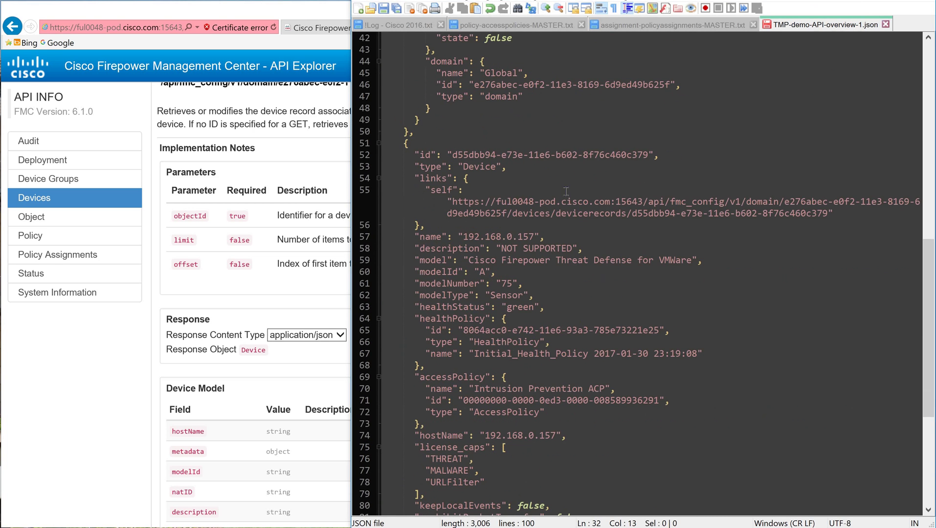
scroll(550, 237, down, 4)
scroll(551, 246, down, 1)
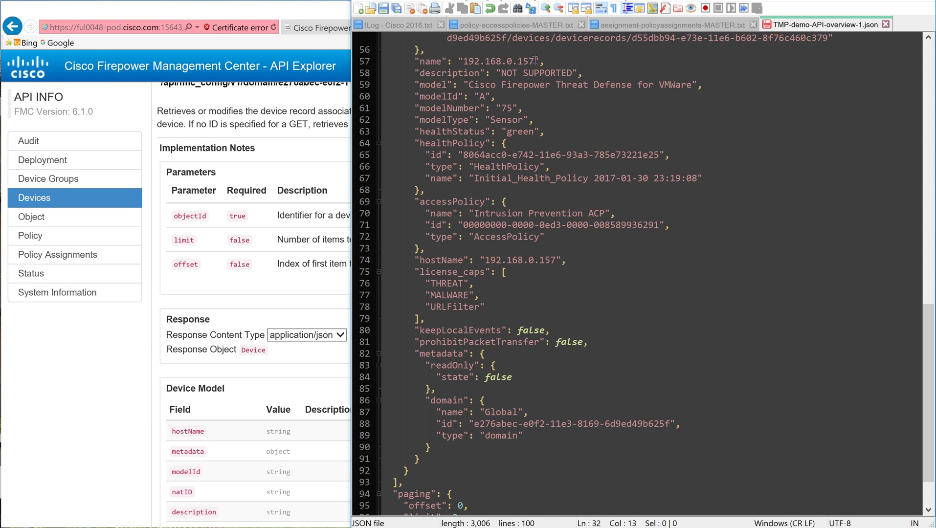
double_click(475, 61)
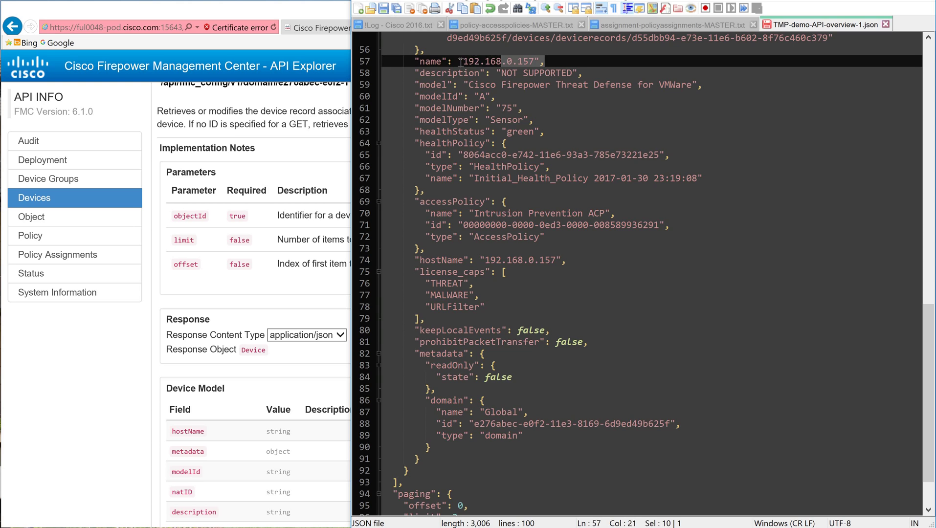
key(Right)
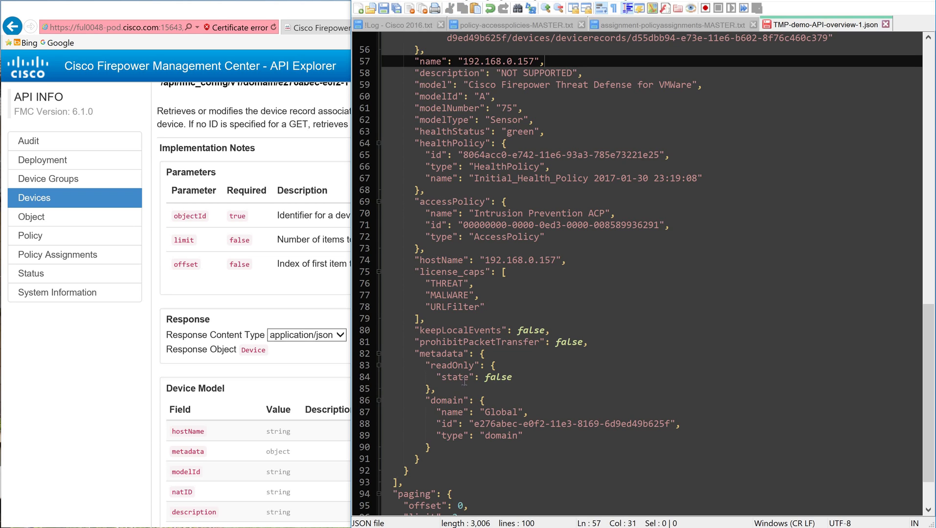
Copy the second device's id from the JSON into the API Explorer's objectId parameter and run the GET with expanded set to true.
scroll(410, 131, up, 4)
click(419, 108)
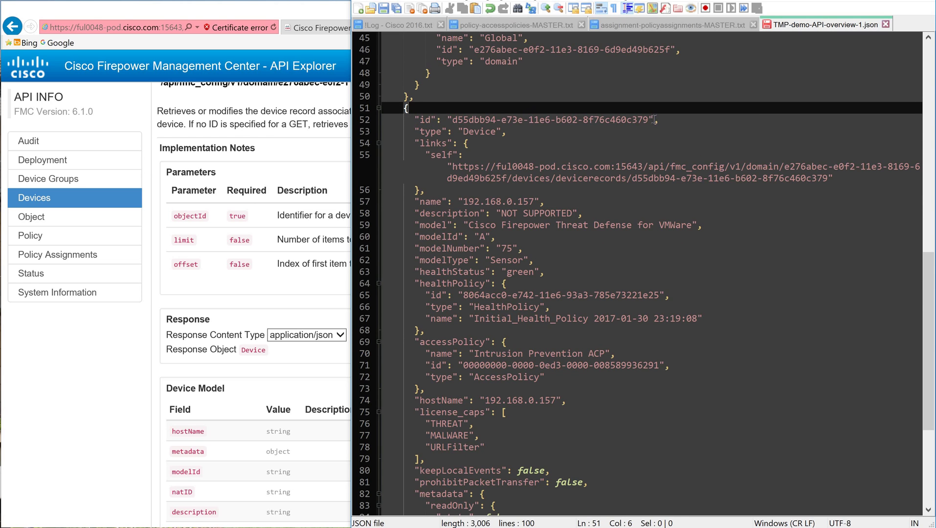
drag(648, 119, 453, 120)
key(ctrl+c)
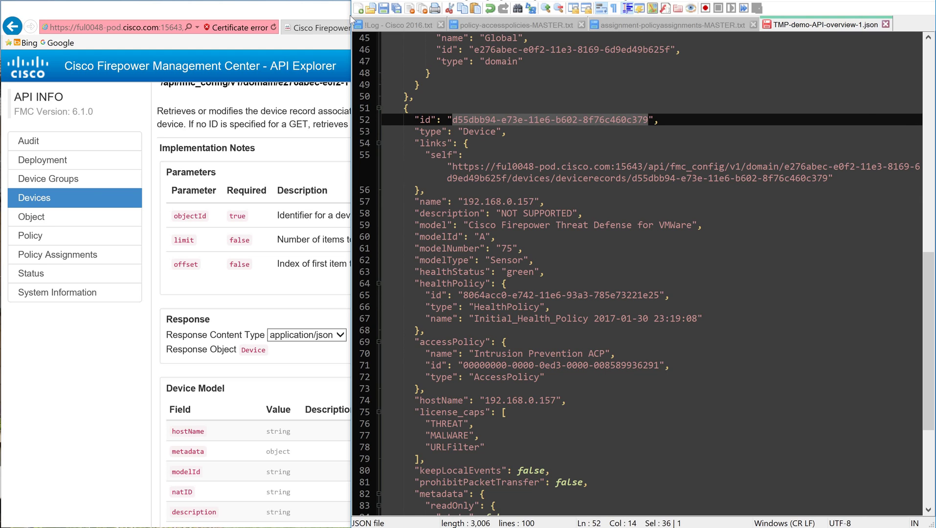
key(alt+Tab)
click(649, 166)
key(ctrl+v)
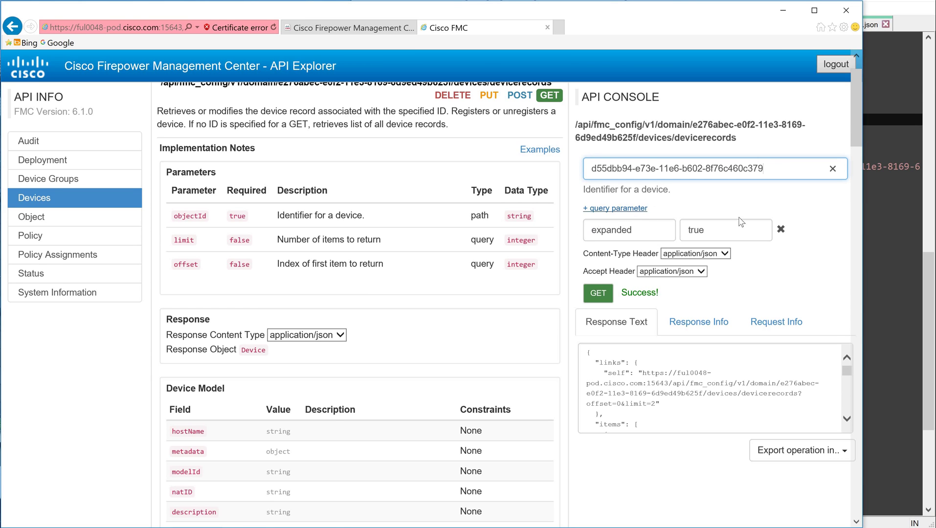
click(585, 295)
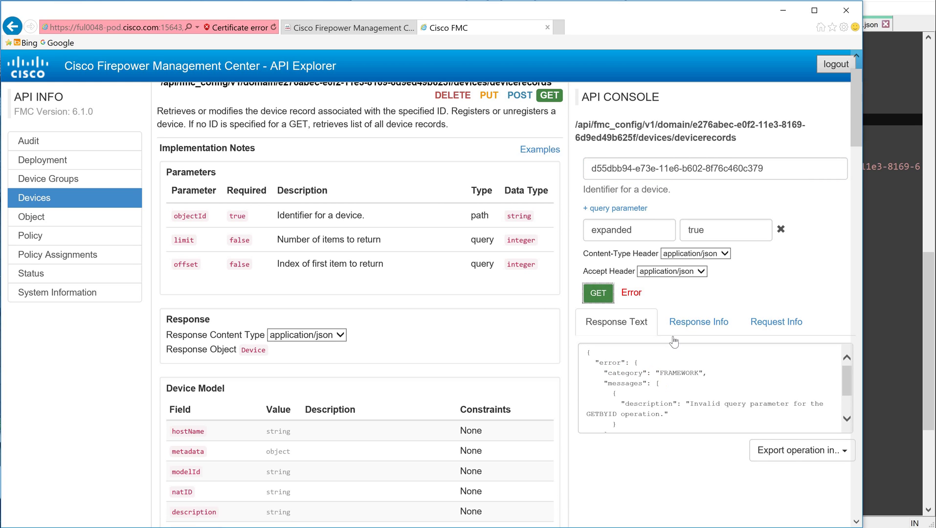
Clear the key and value of the expanded query parameter and rerun the GET for the single device ID.
click(781, 229)
click(662, 234)
click(660, 232)
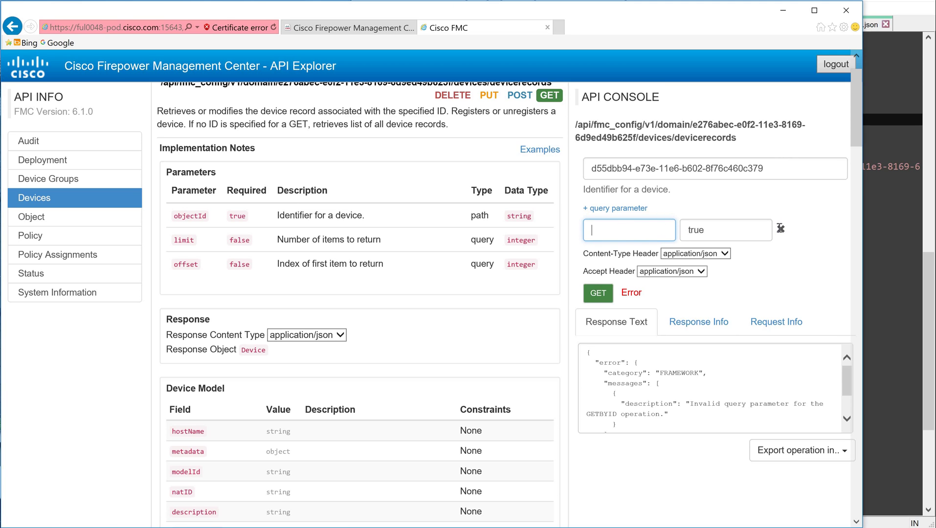
click(760, 230)
click(759, 230)
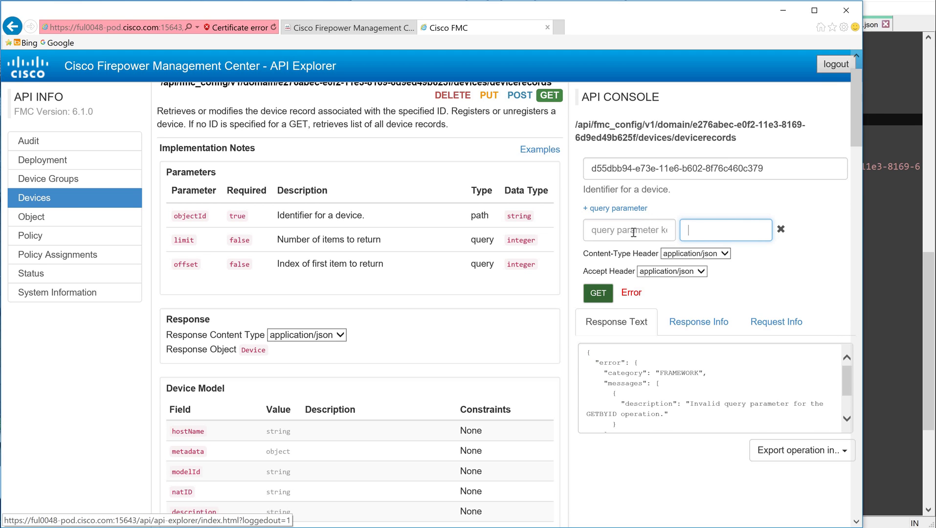
click(598, 294)
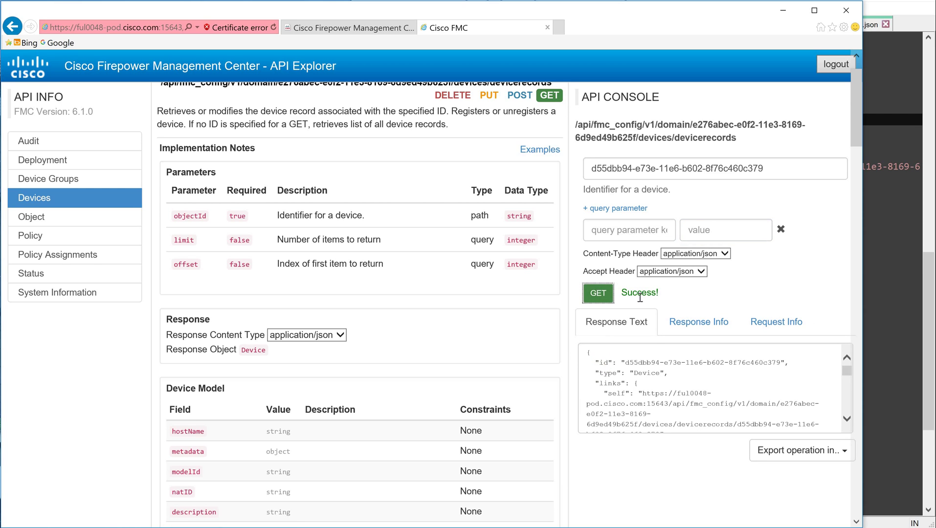
Replace the device list JSON in TMP-demo-API-overview-1.json with the full response text of the single-device GET.
click(585, 355)
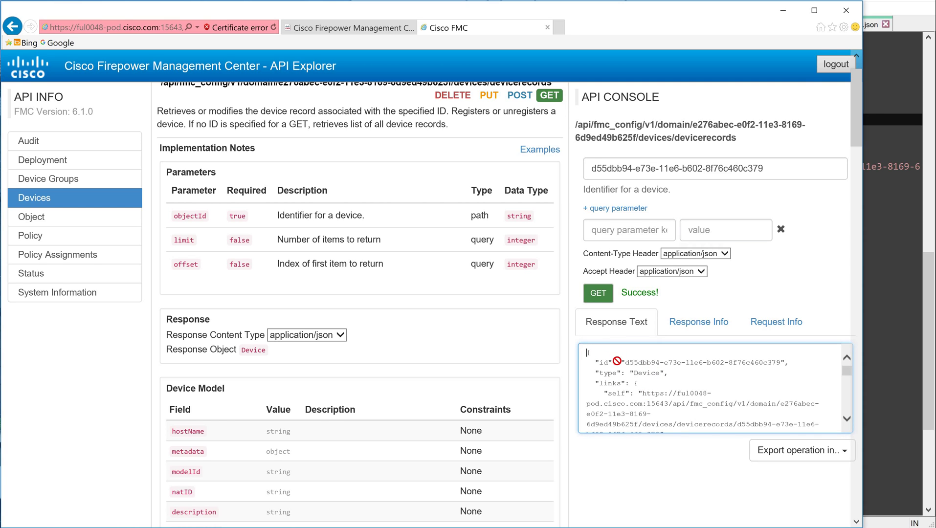
key(ctrl+a)
key(ctrl+c)
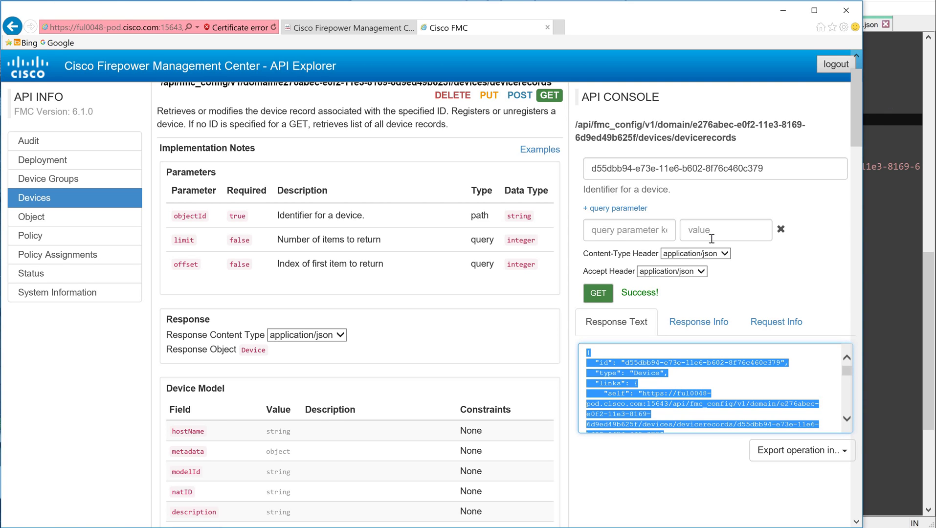
key(alt+Tab)
scroll(750, 303, down, 5)
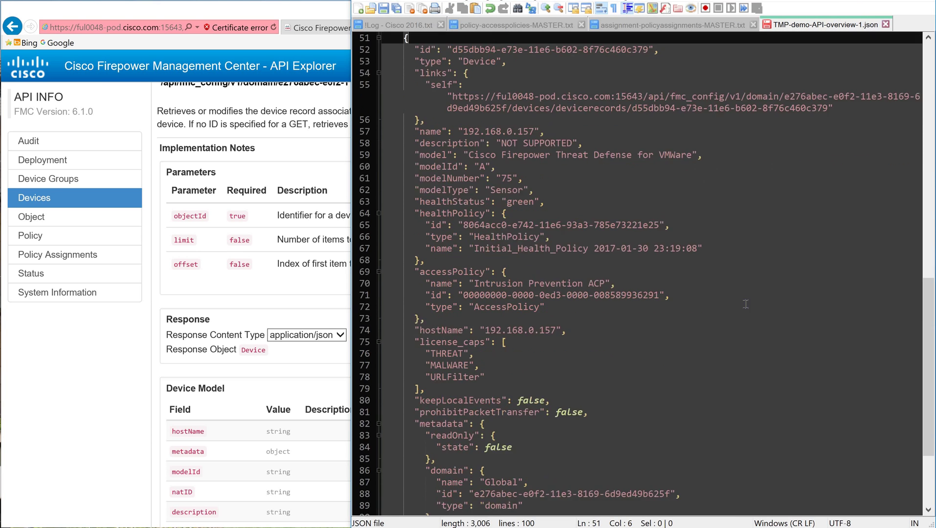
key(ctrl+End)
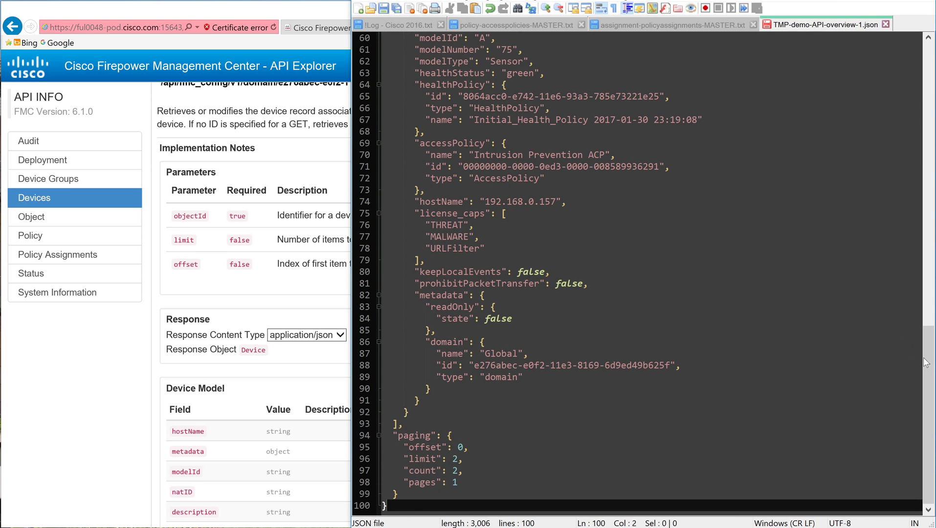
drag(927, 363, 919, 59)
shift+click(412, 72)
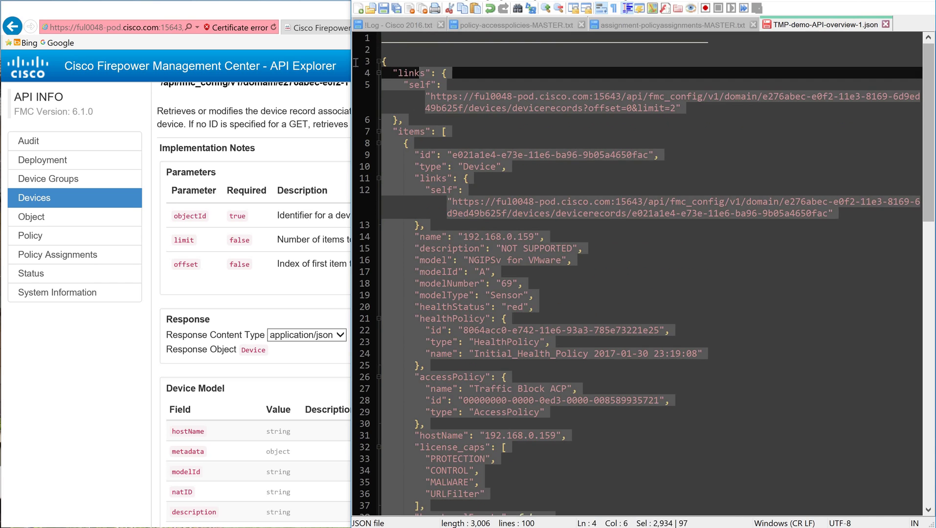
shift+click(403, 61)
key(ctrl+v)
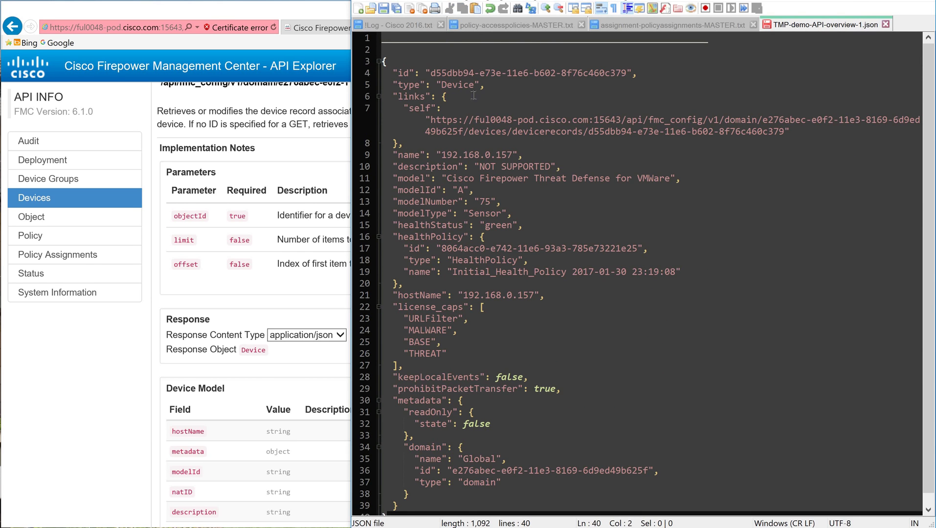
Add an empty line after the closing brace of the single-device JSON and examine the record, including its name field.
scroll(435, 113, down, 1)
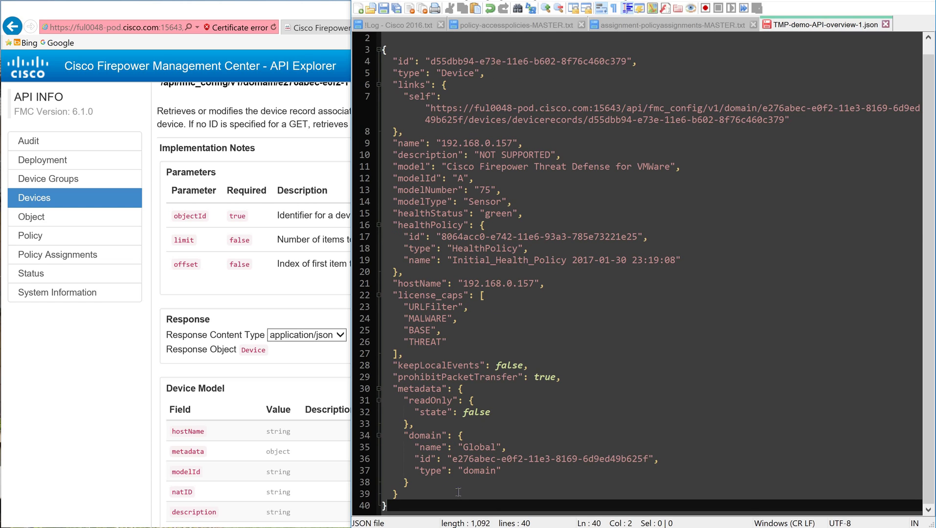
key(Return)
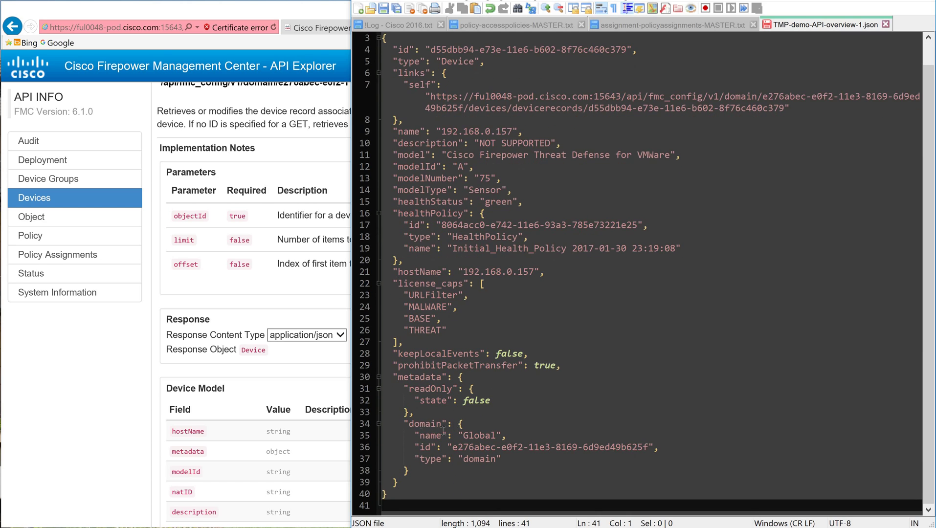
scroll(401, 374, up, 1)
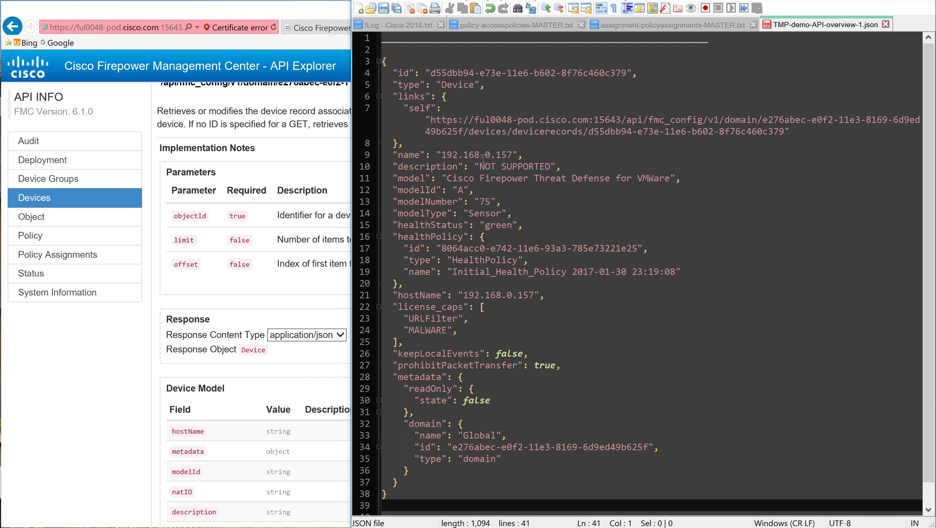
double_click(511, 155)
key(End)
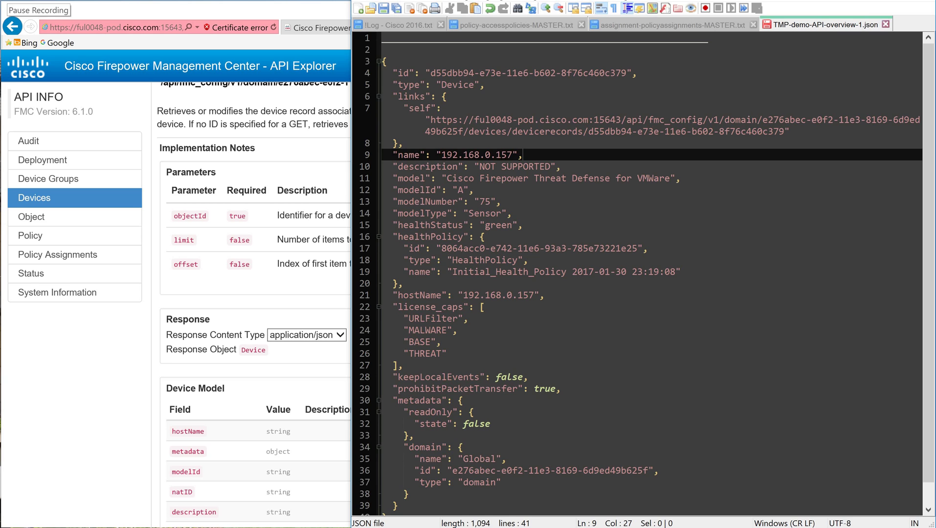
Switch to the browser, view the devices in the Firepower Management Center's Device Management list, and return to the API Explorer.
click(66, 32)
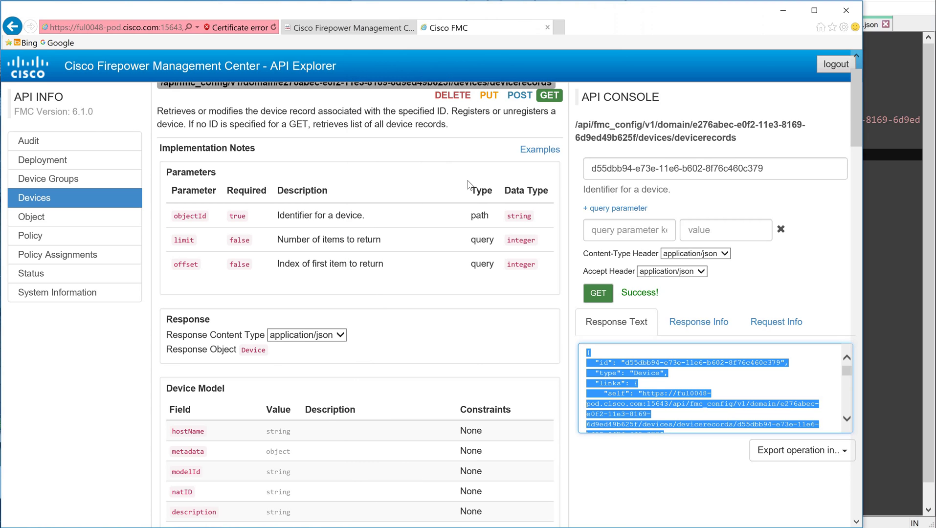
scroll(449, 175, up, 2)
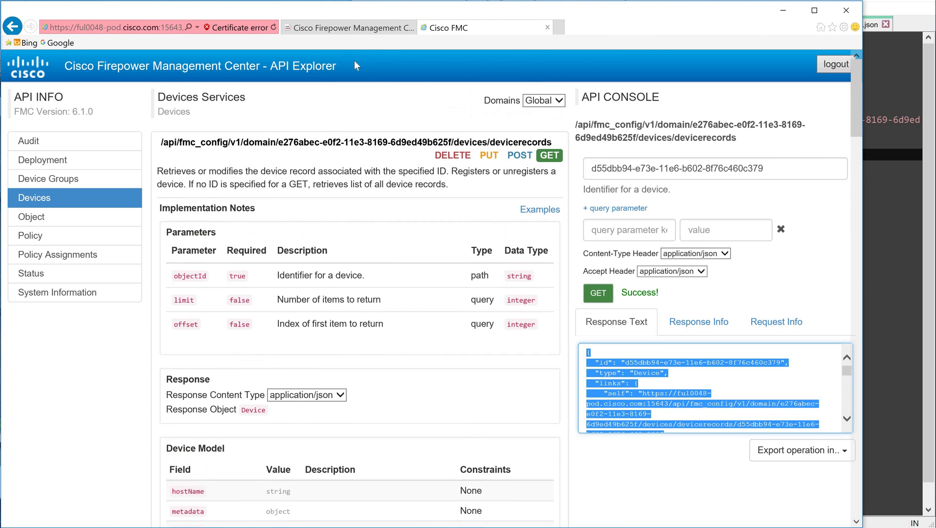
click(336, 30)
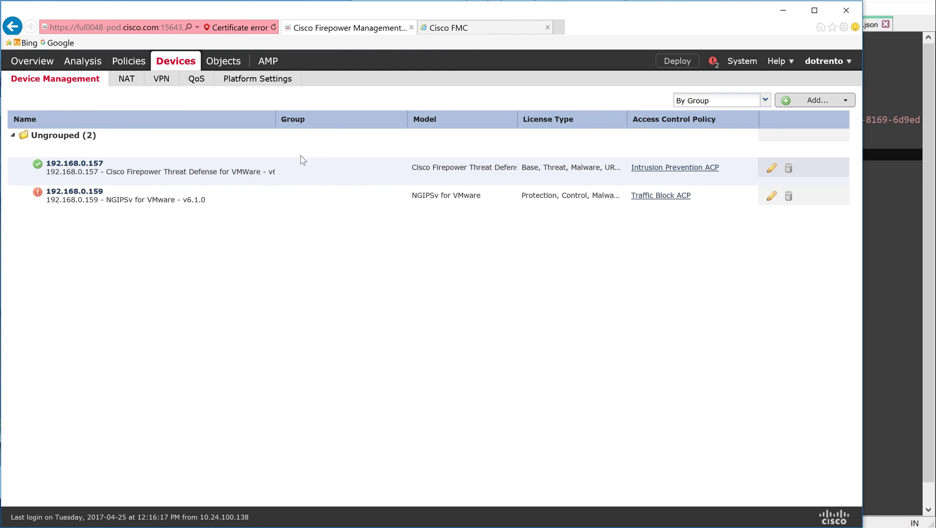
key(ctrl+Tab)
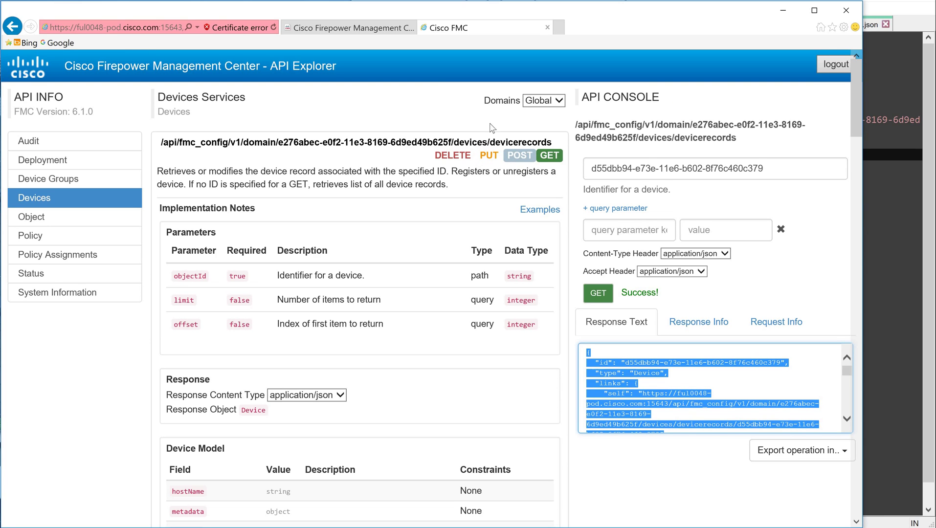
click(443, 112)
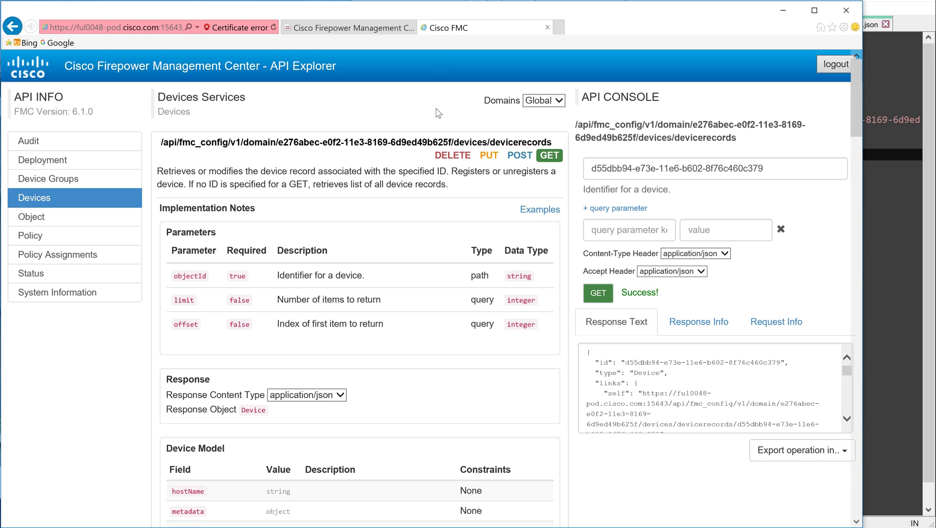
click(522, 157)
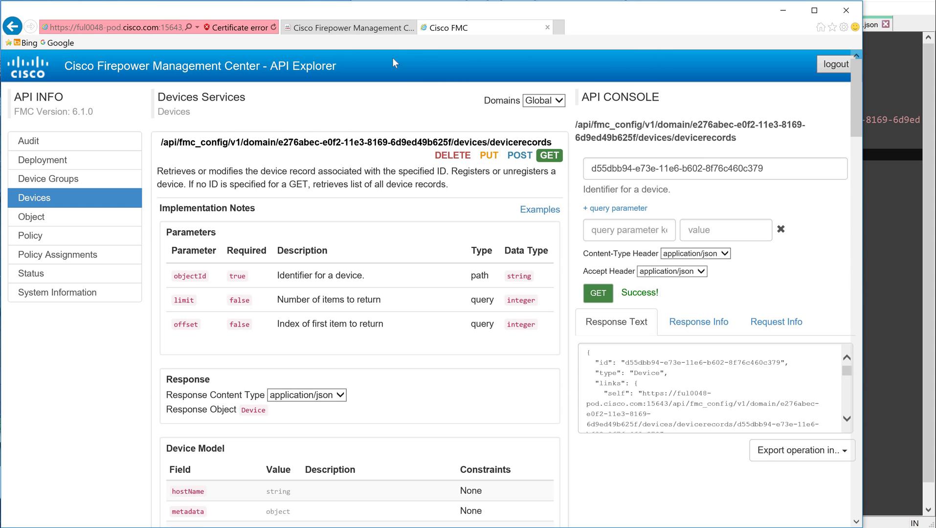
Open the Access Control policy list in the Firepower Management Center, view the Traffic Block ACP rules, and return to the list.
click(345, 29)
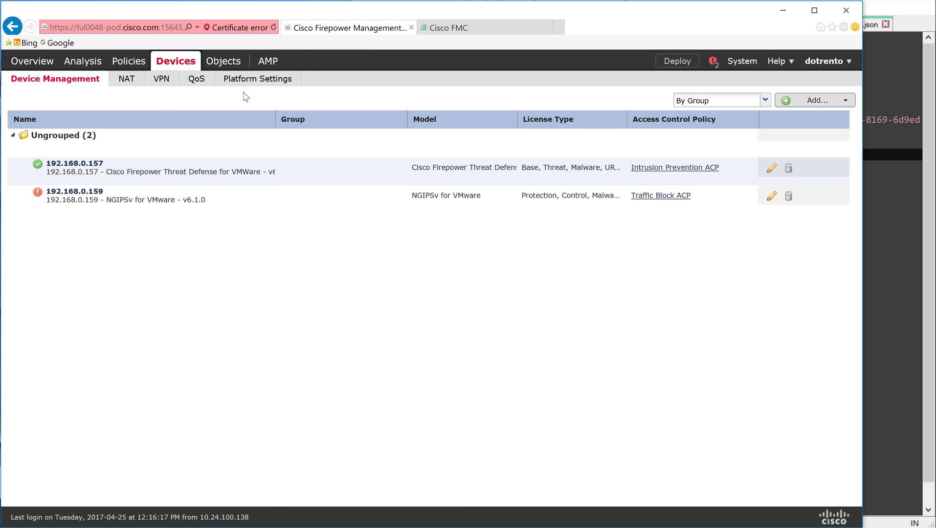
mouse_move(131, 61)
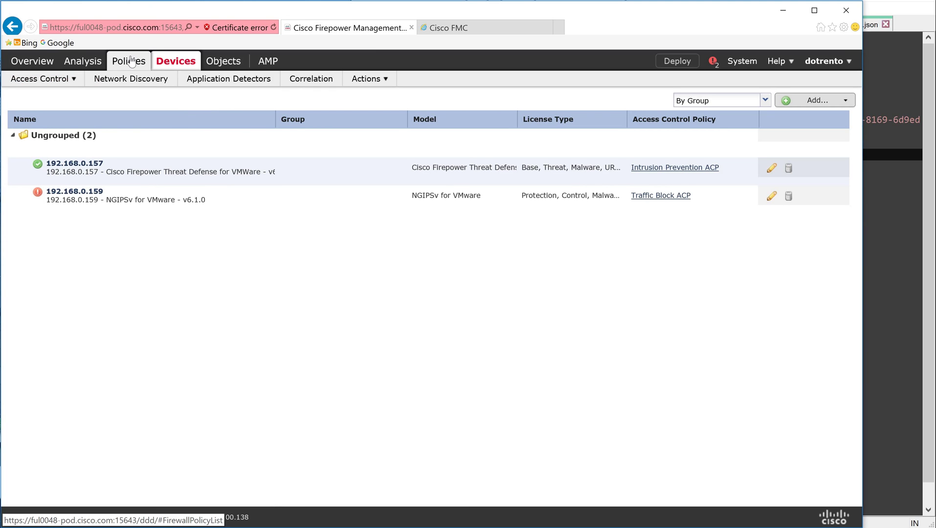
click(46, 79)
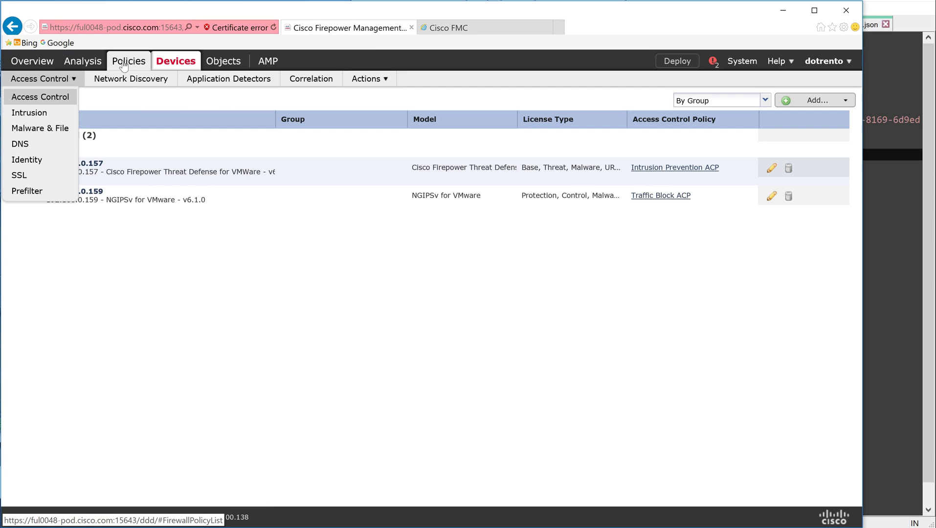
mouse_move(32, 78)
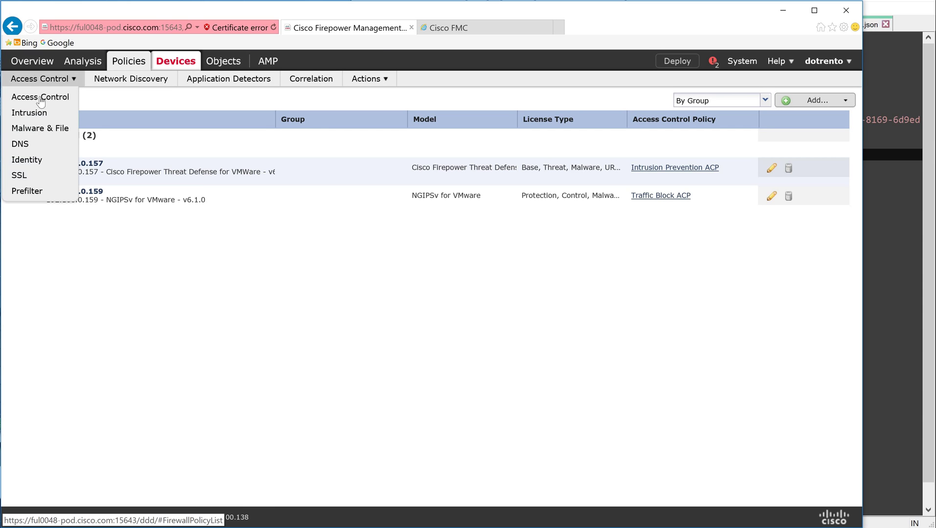
click(41, 97)
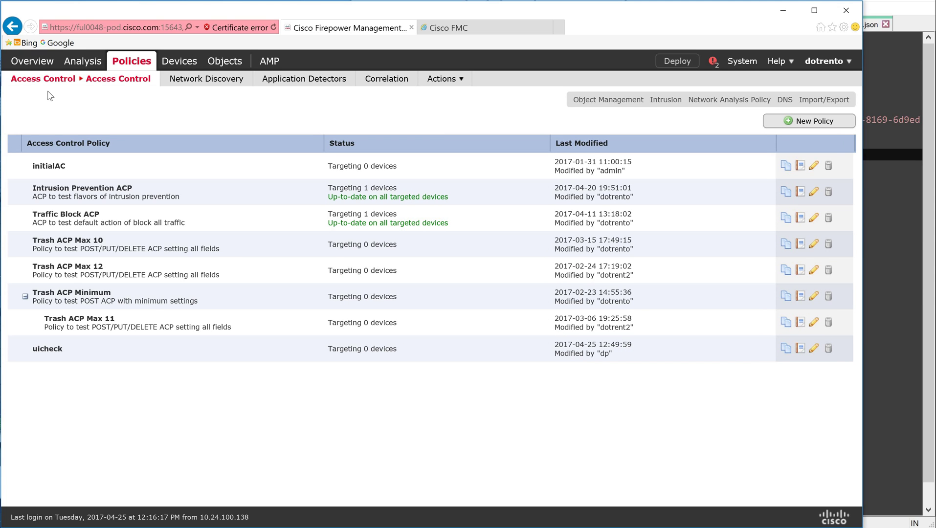
click(86, 219)
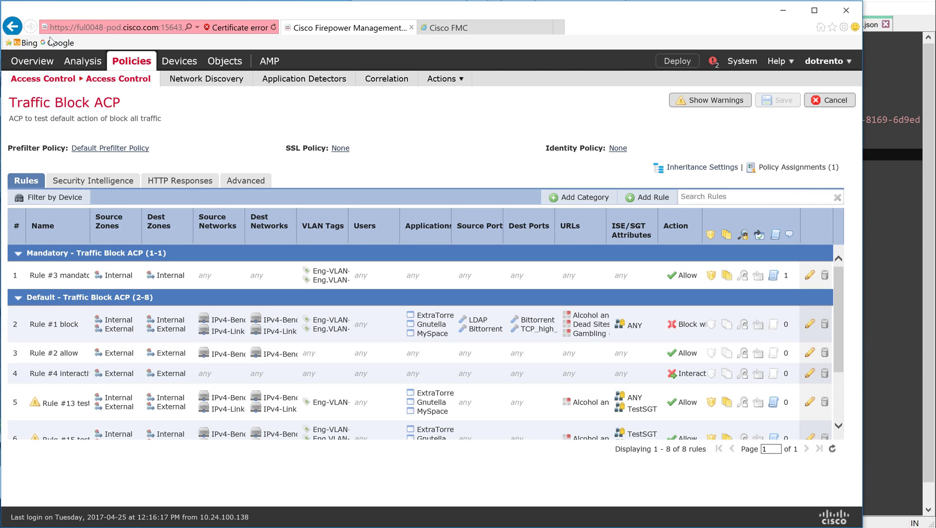
click(9, 30)
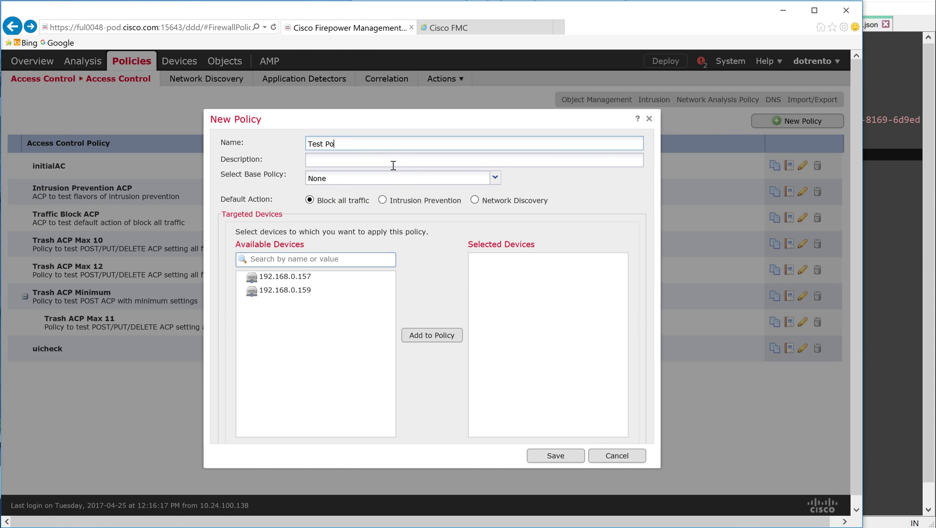
Draft a new access control policy named Test Policy with base policy Traffic Block ACP and device 192.168.0.157, and cancel it.
text(y)
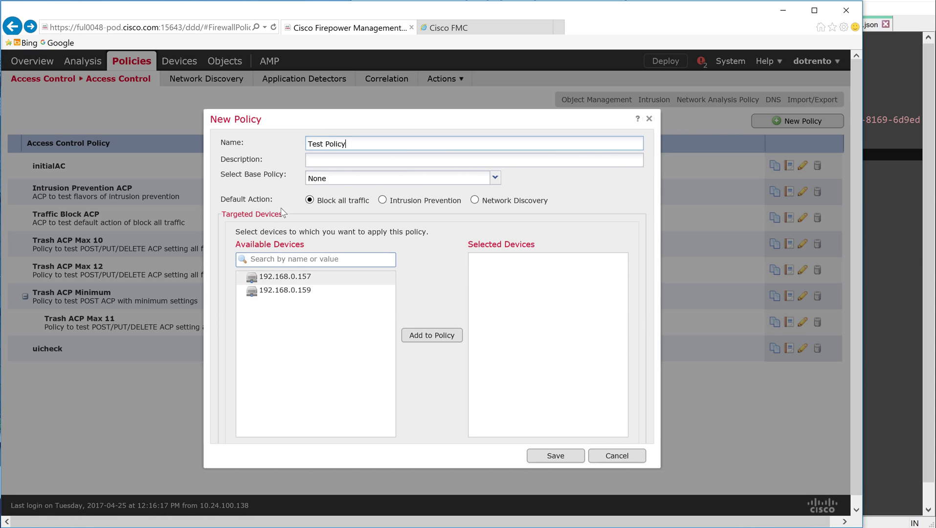
click(324, 180)
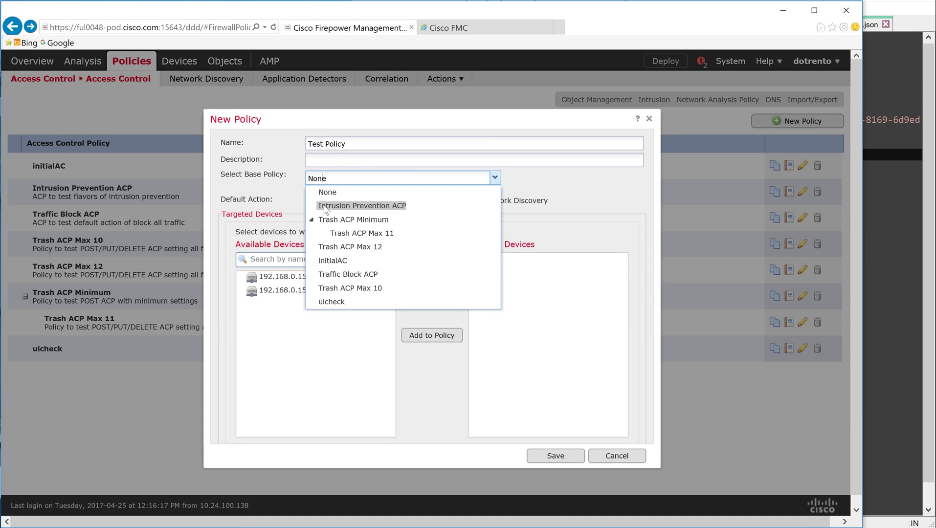
click(345, 275)
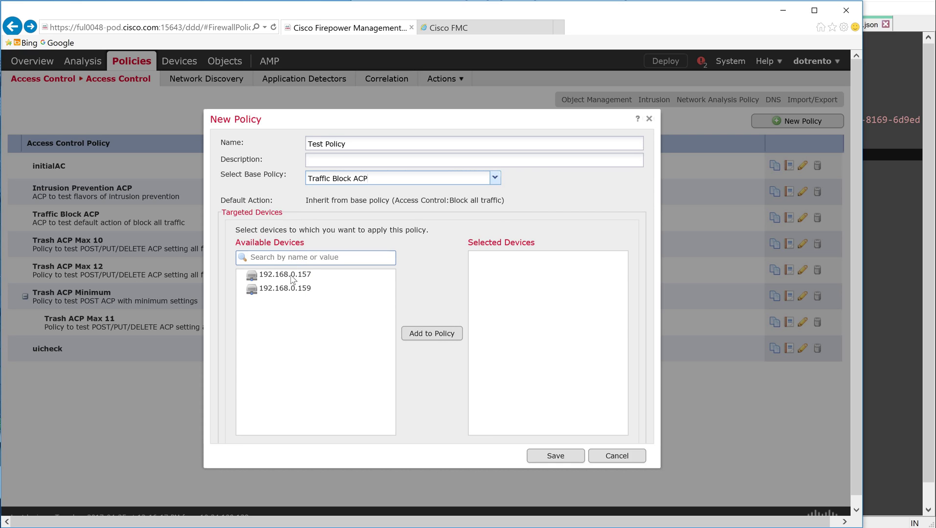
click(439, 335)
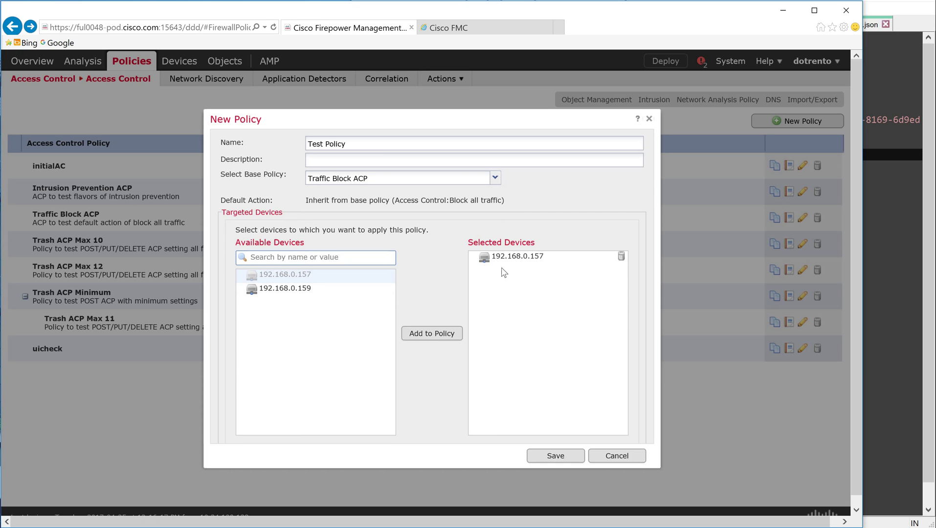
click(617, 456)
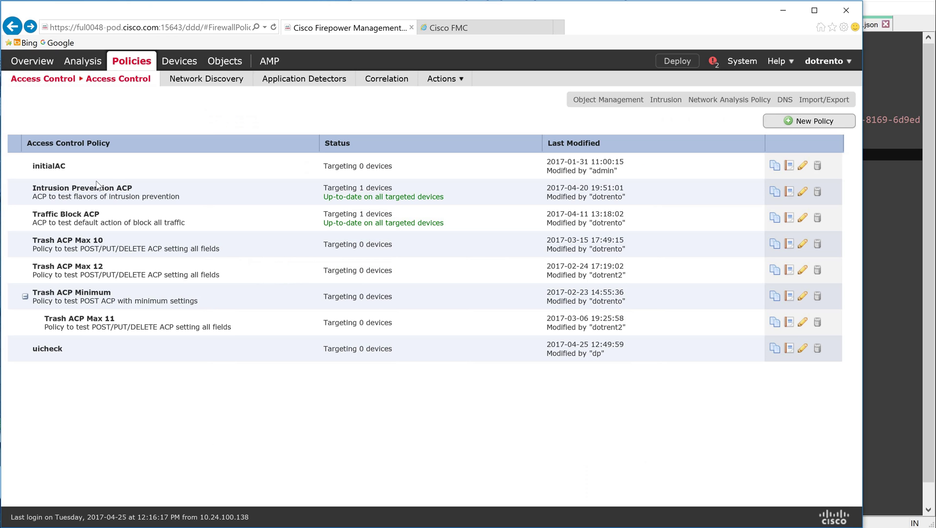
View the Traffic Block ACP rules again, switch to the API Explorer, and run the policy/accesspolicies GET without an object ID.
click(55, 219)
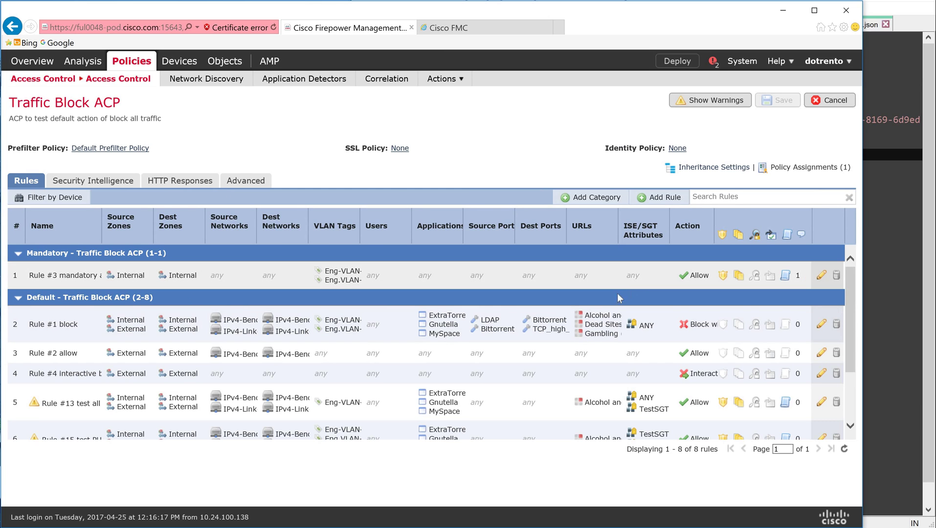
click(490, 27)
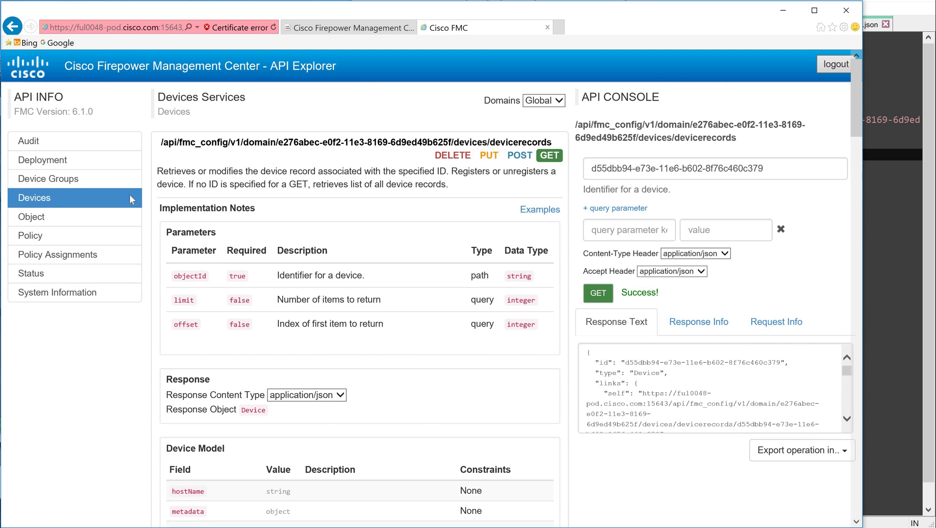
click(29, 237)
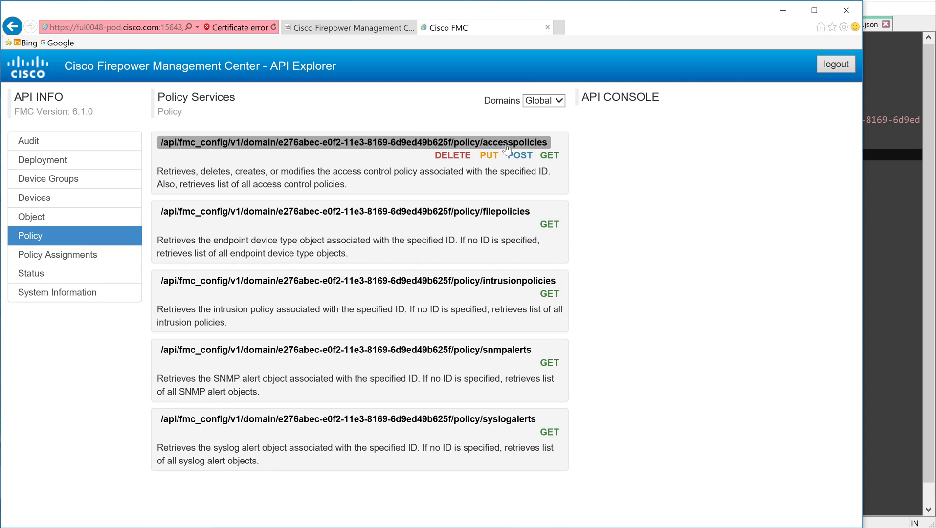
click(429, 146)
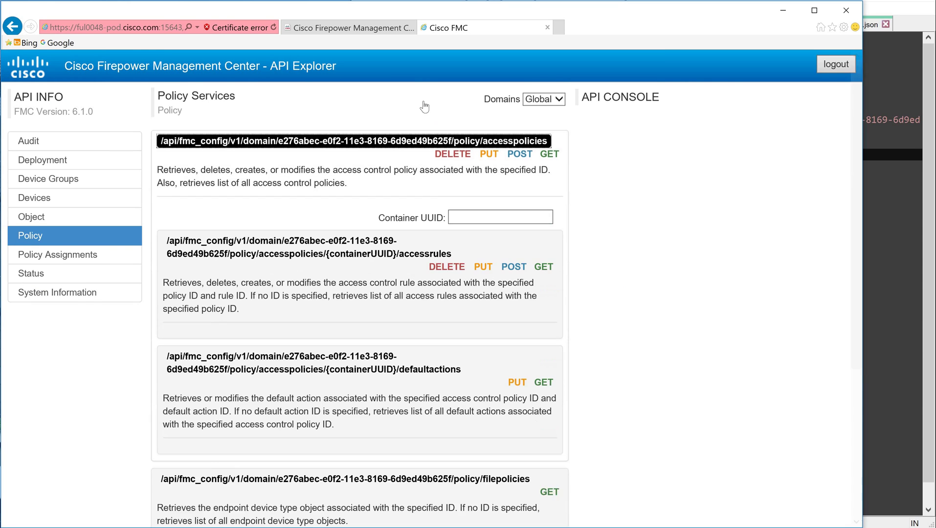
scroll(440, 127, down, 1)
click(549, 109)
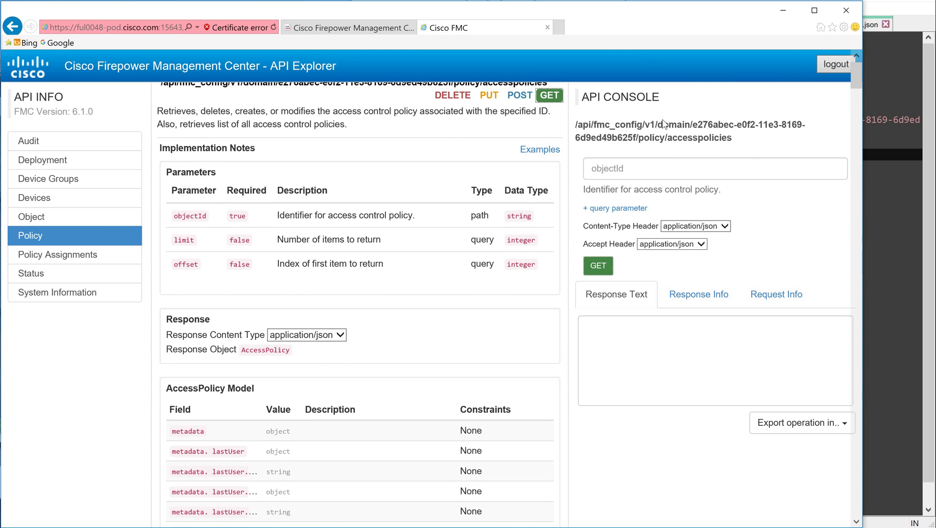
click(613, 274)
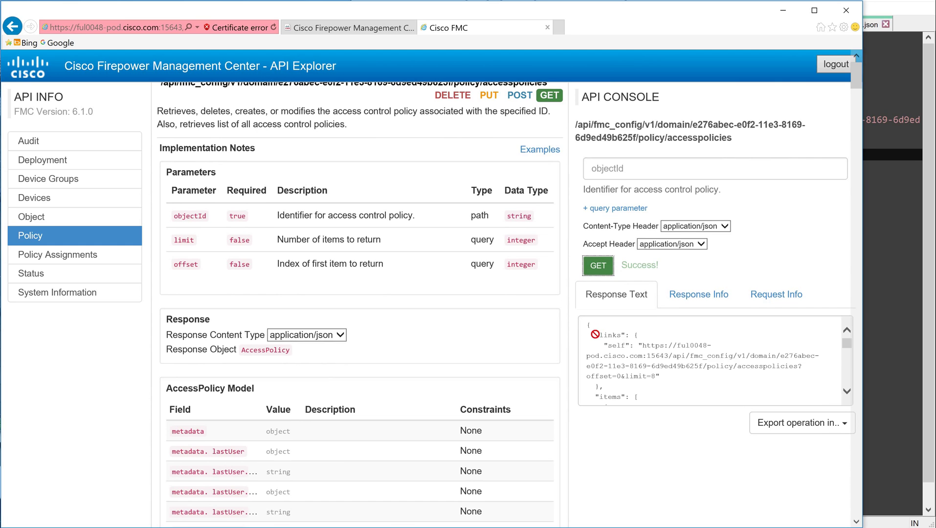
Replace the single-device JSON in TMP-demo-API-overview-1.json with the full response text of the accesspolicies GET.
click(596, 324)
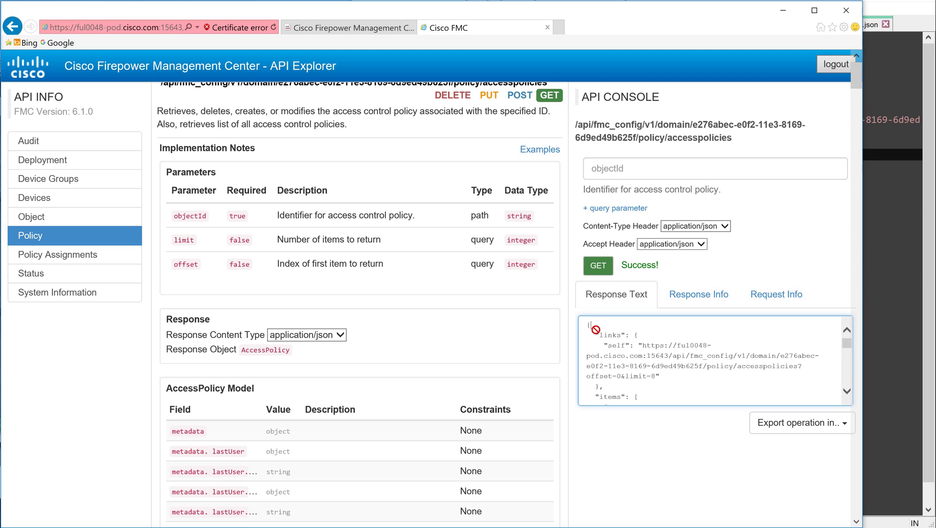
key(ctrl+a)
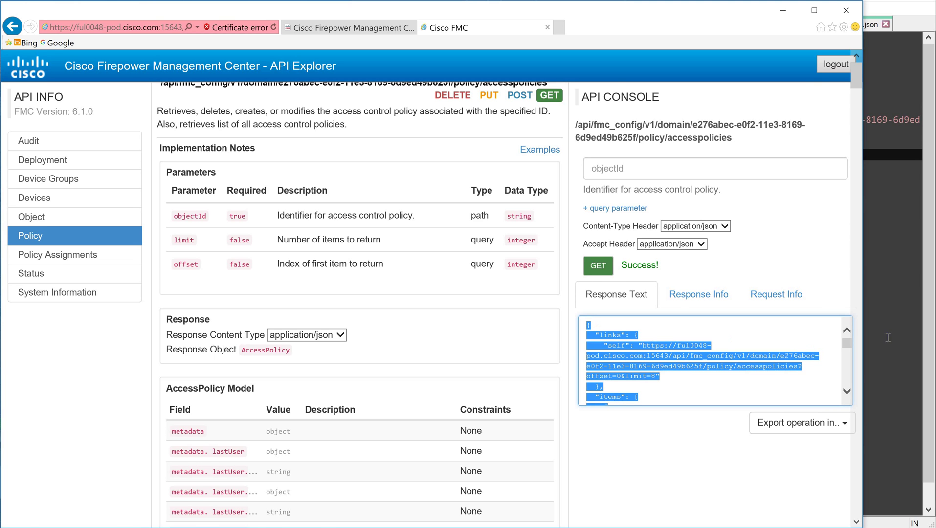
click(912, 241)
scroll(392, 502, down, 1)
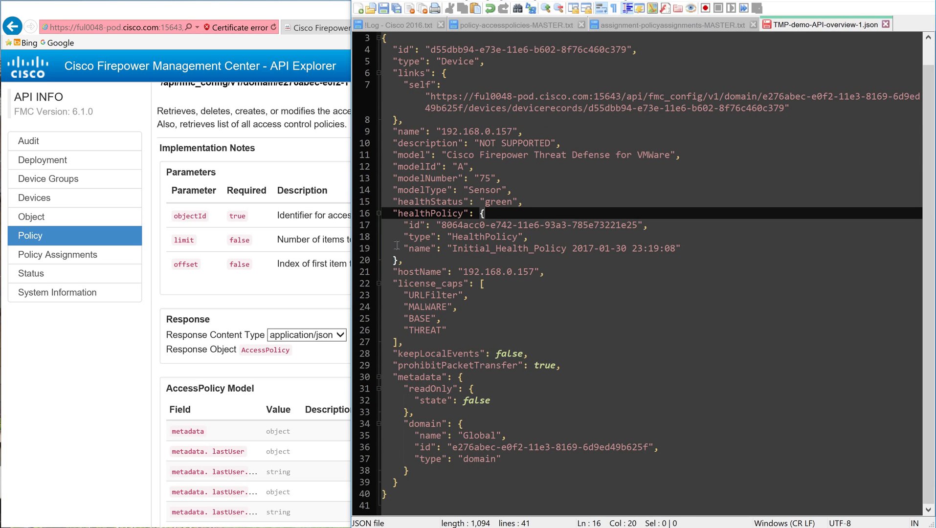
drag(393, 505, 369, 63)
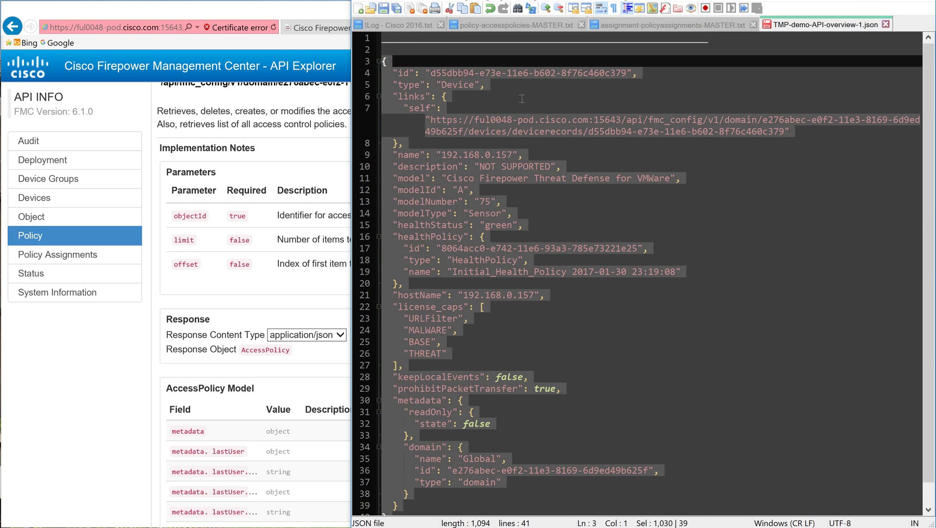
key(ctrl+v)
scroll(641, 223, up, 12)
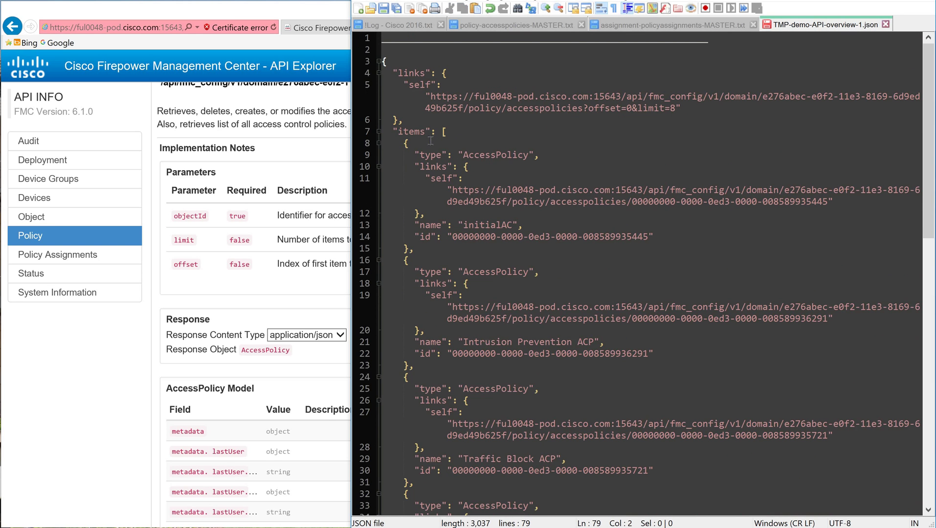
Examine the first item of the access policy list JSON, including its name and id fields.
click(430, 142)
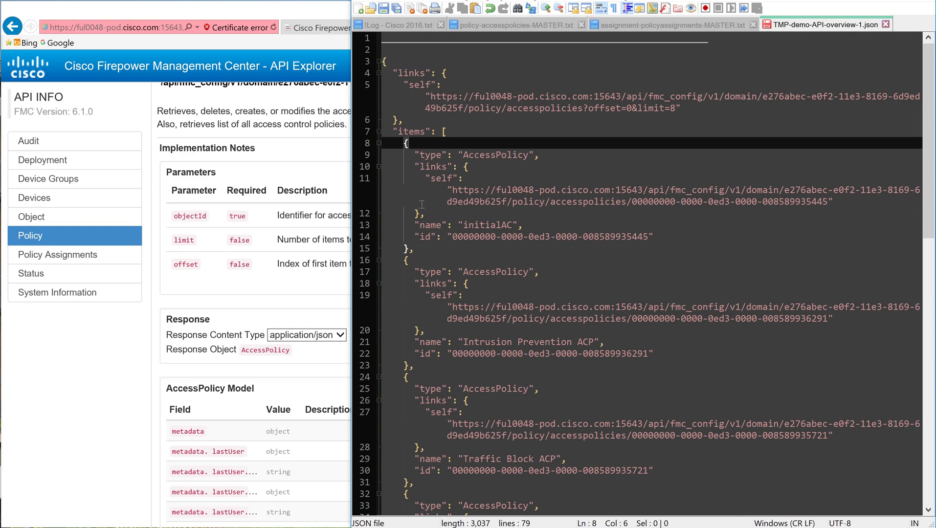
click(449, 228)
click(449, 237)
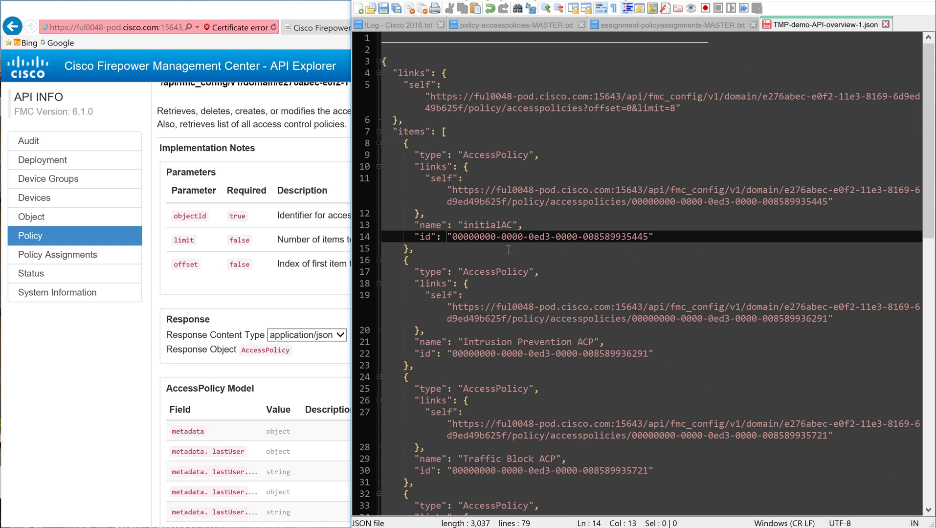
click(498, 225)
Return the Firepower Management Center to its Access Control policy list and match the initialAC policy with its name in the JSON.
click(310, 30)
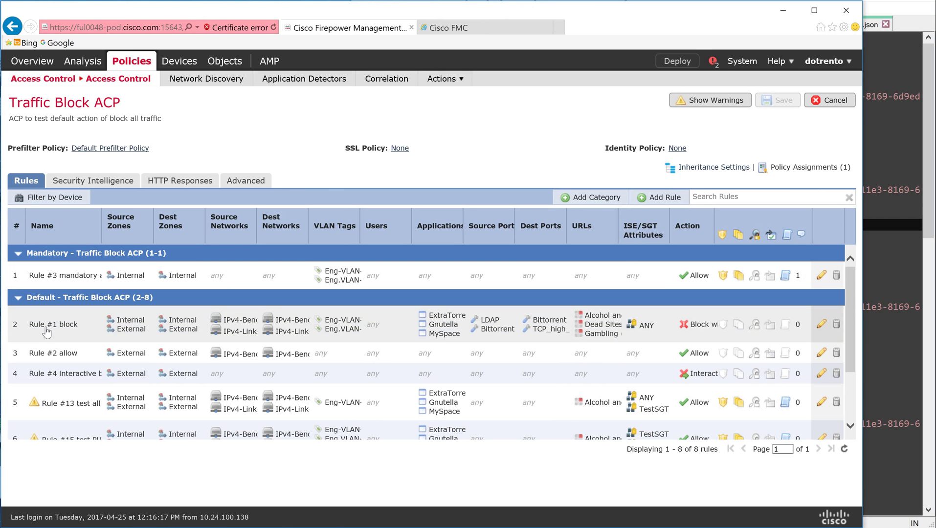
drag(47, 331, 46, 296)
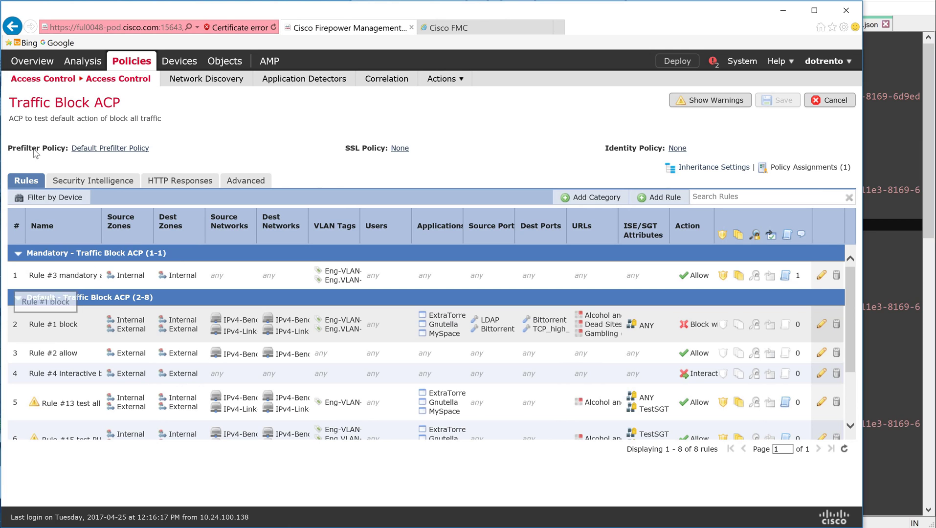
click(15, 31)
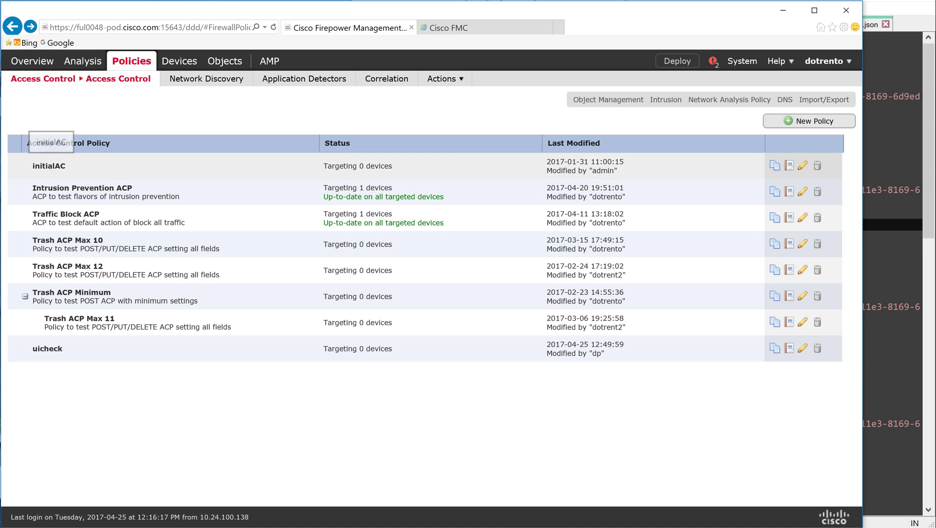
key(alt+Tab)
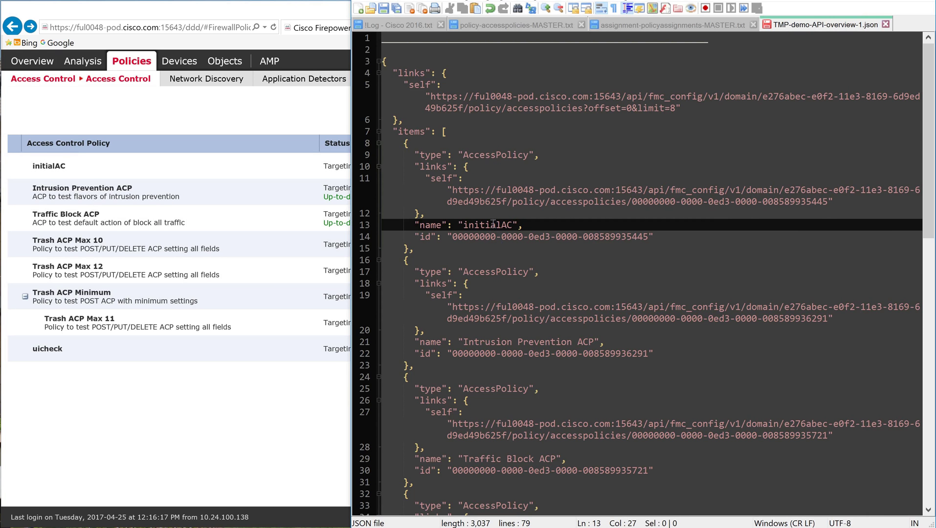
double_click(493, 225)
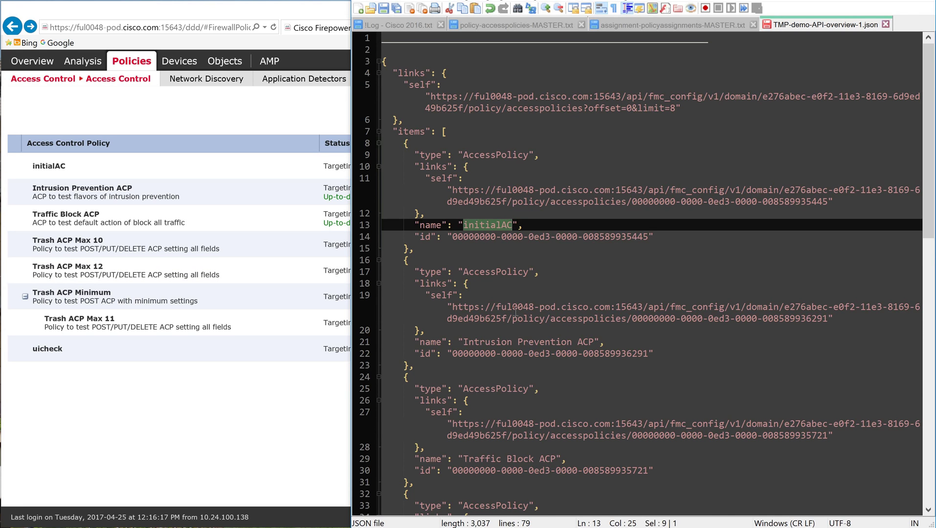
Compare the Traffic Block ACP and Intrusion Prevention ACP names in the JSON with the policy list, and highlight Intrusion Prevention ACP's ID.
scroll(513, 307, down, 3)
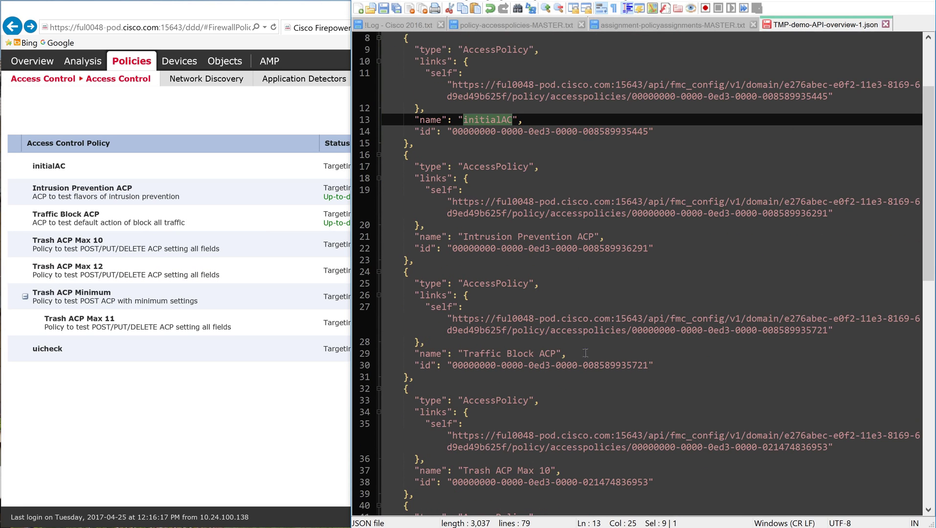
drag(566, 354, 458, 353)
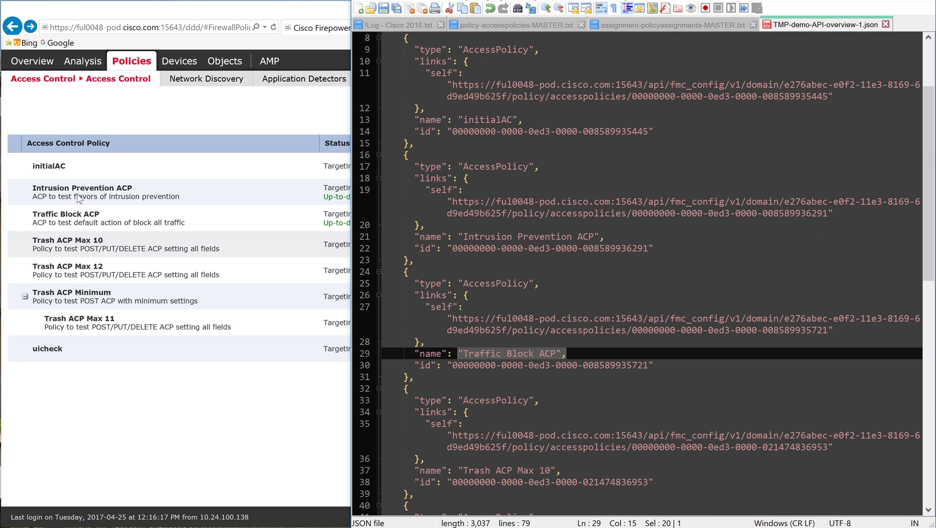
drag(605, 237, 457, 237)
click(529, 241)
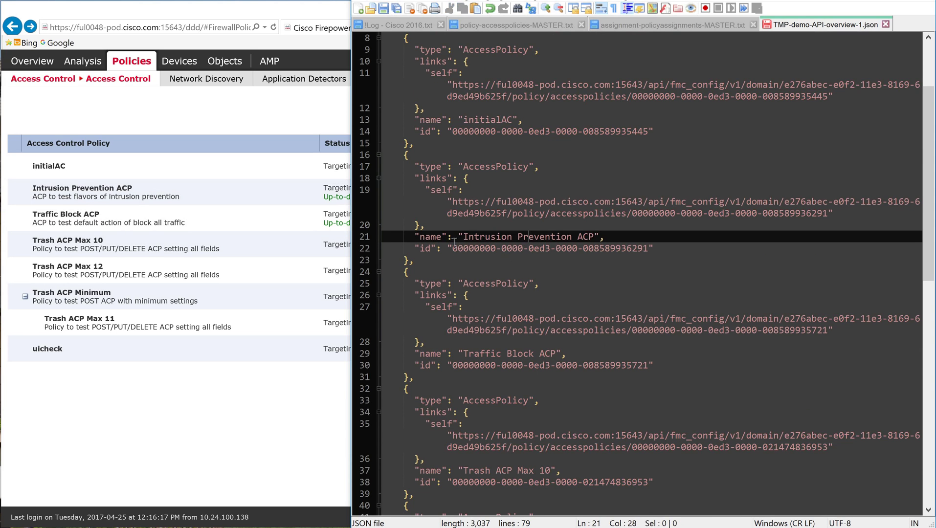
drag(452, 249, 648, 249)
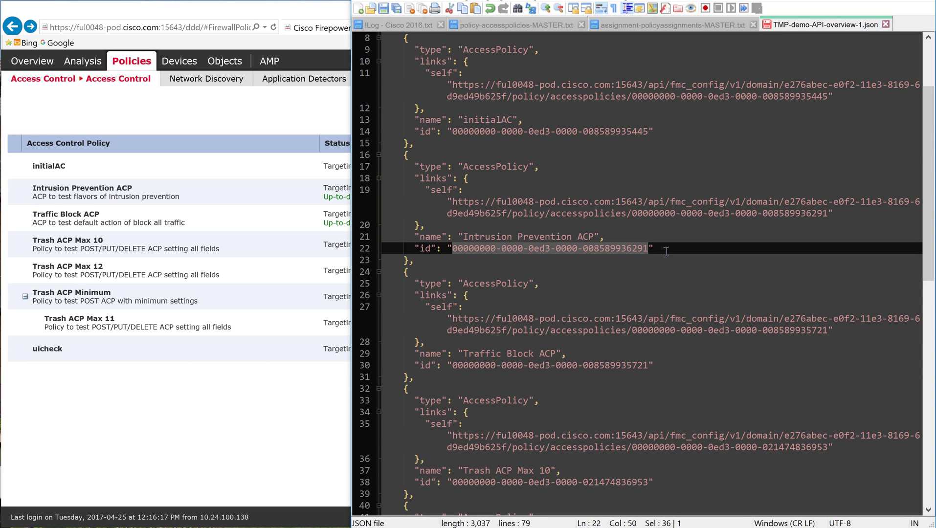
click(666, 251)
key(alt+Tab)
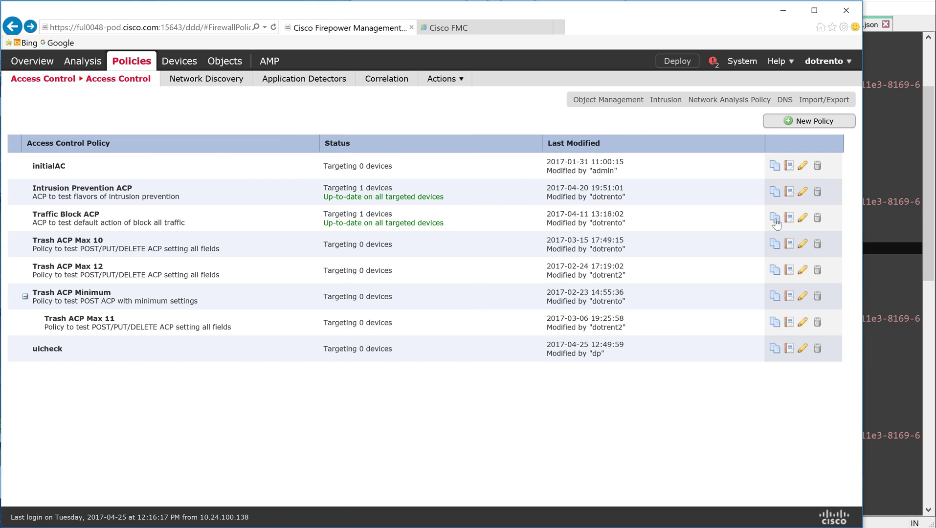
click(466, 28)
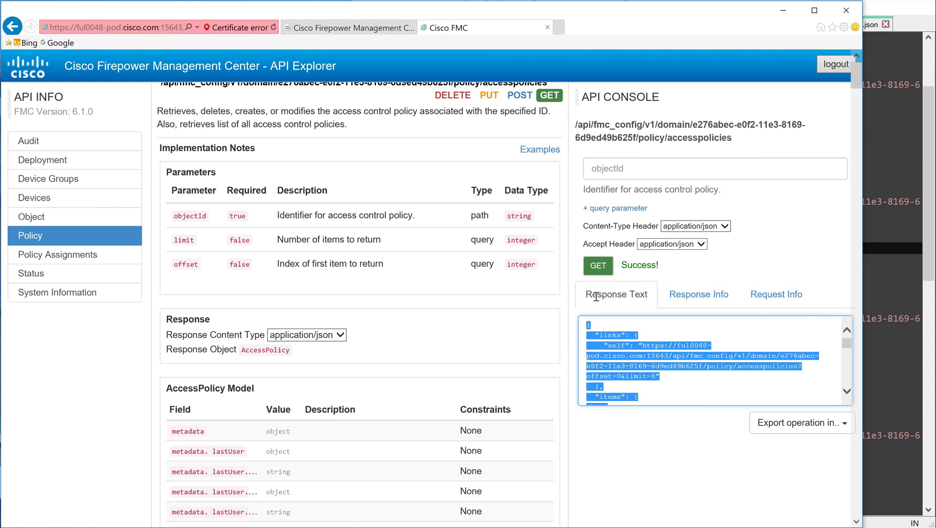
key(alt+Tab)
scroll(475, 178, up, 1)
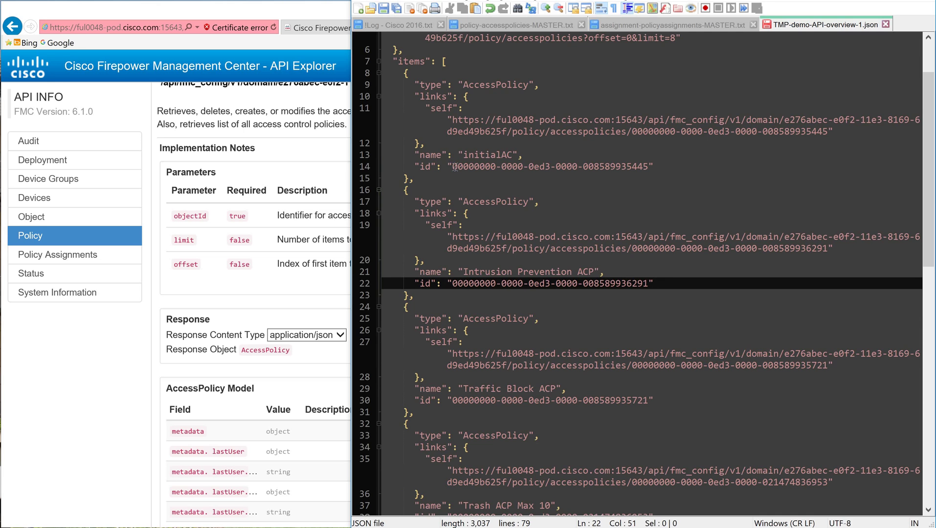
click(454, 167)
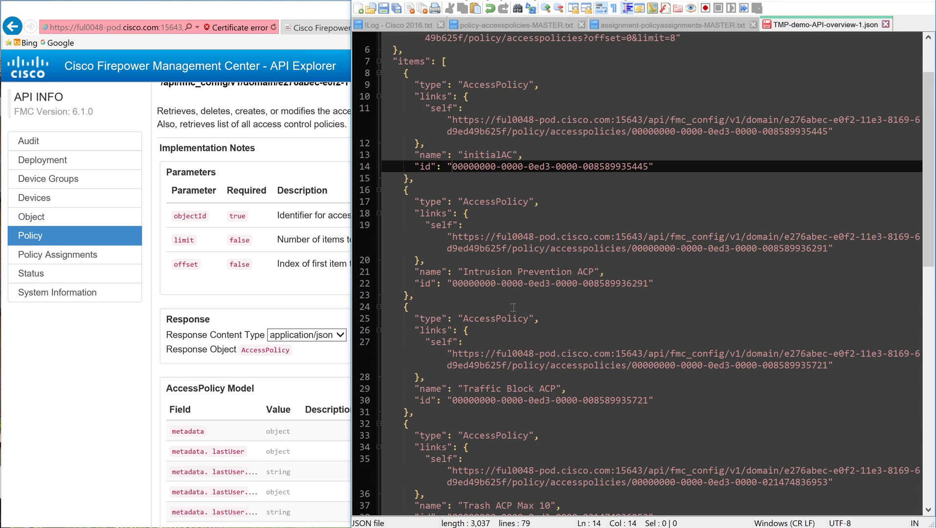
scroll(469, 352, down, 1)
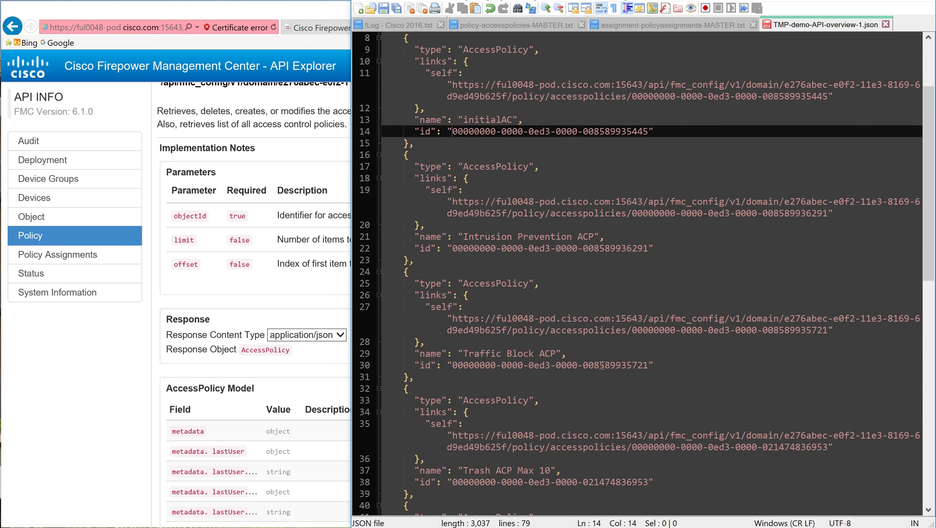
drag(452, 365, 646, 365)
key(ctrl+c)
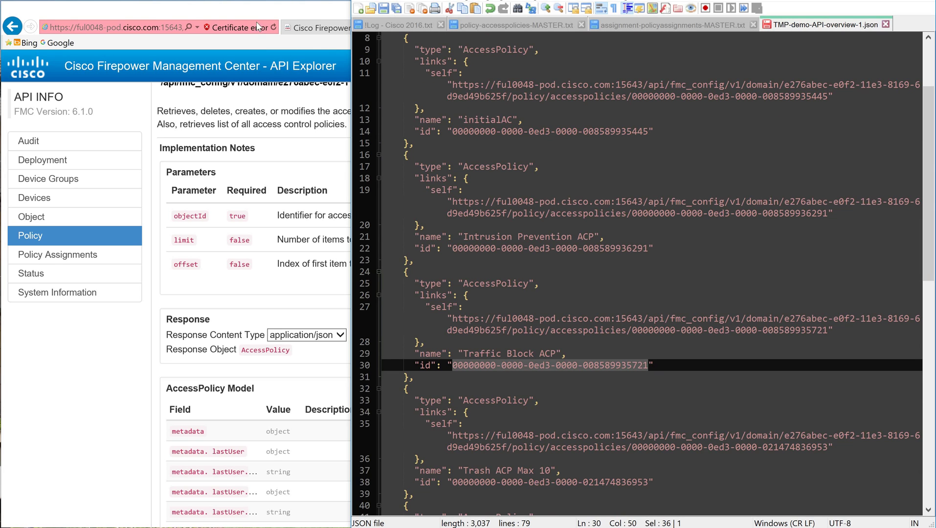
Paste the copied ID as the objectId of the accesspolicies GET operation in the API Explorer and send the request.
key(alt+Tab)
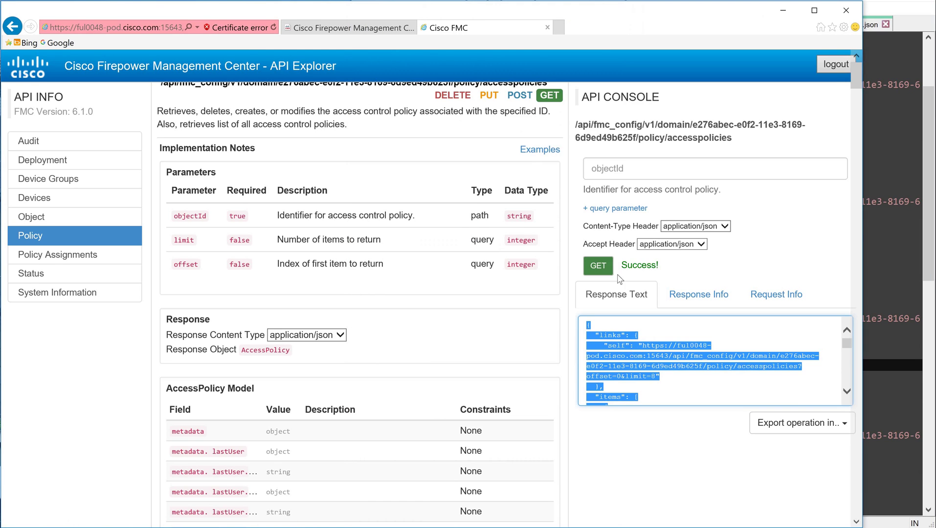
click(606, 161)
key(ctrl+v)
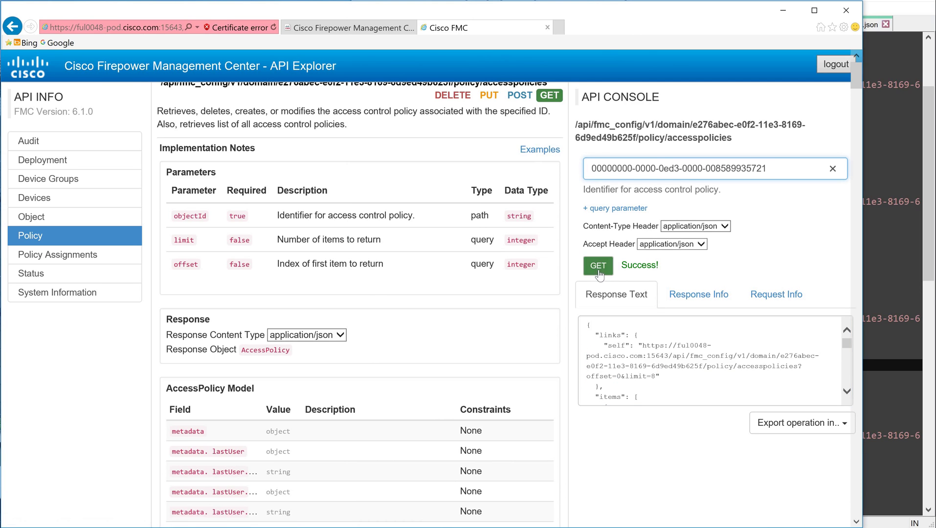
click(597, 269)
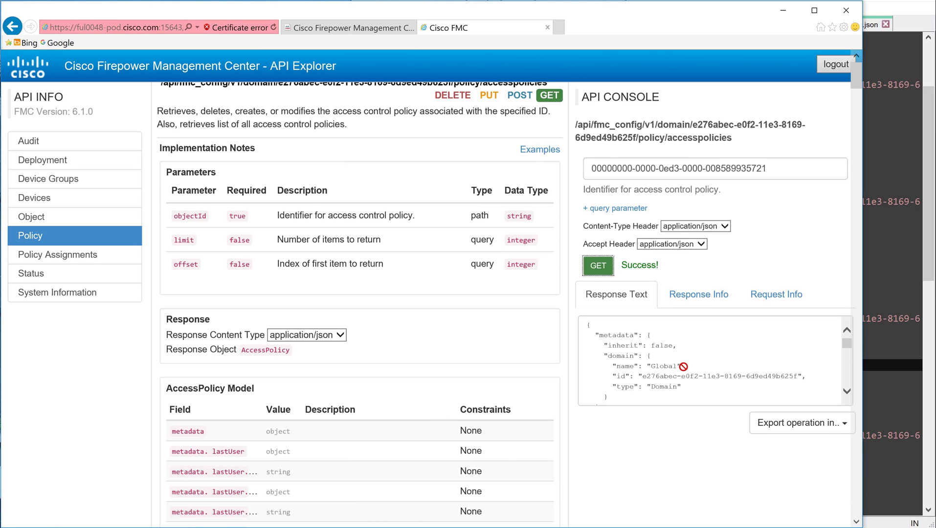
Replace the policy list JSON in TMP-demo-API-overview-1.json with the full response text of the single-policy GET.
click(682, 339)
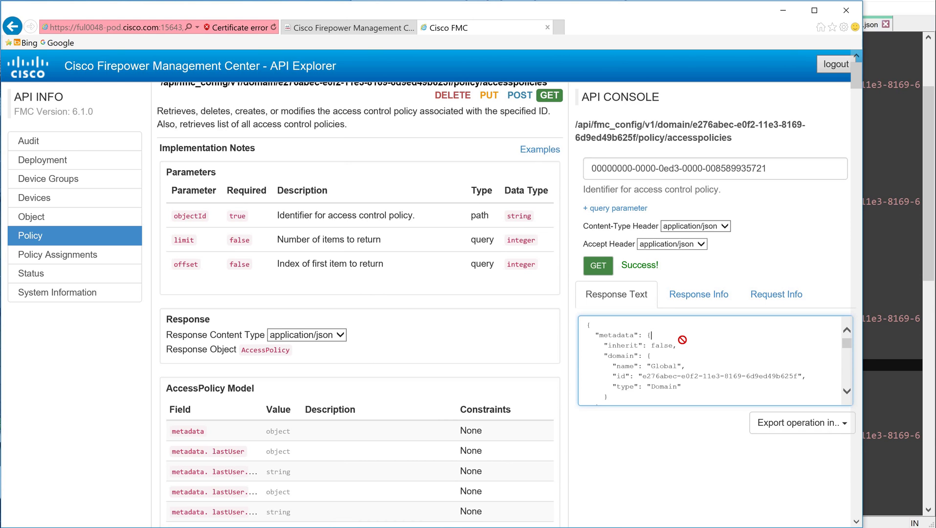
key(ctrl+a)
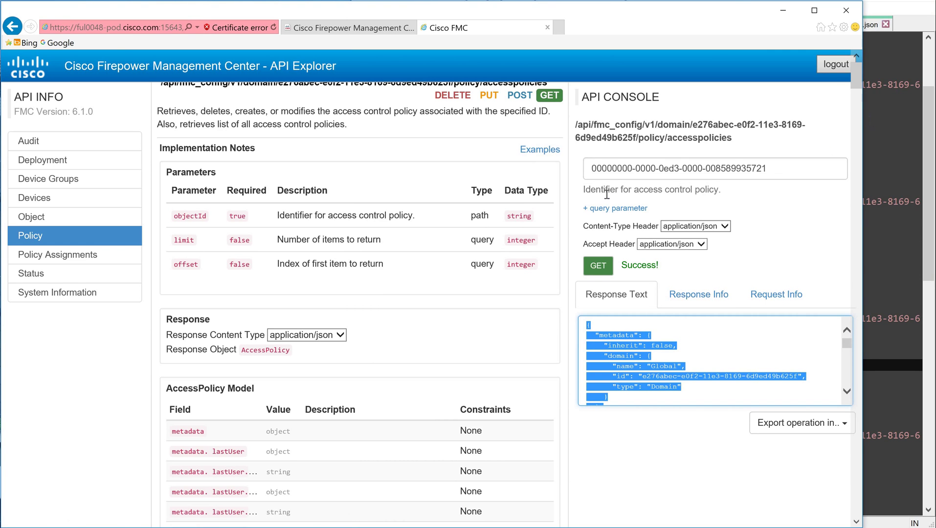
key(alt+Tab)
scroll(428, 476, down, 10)
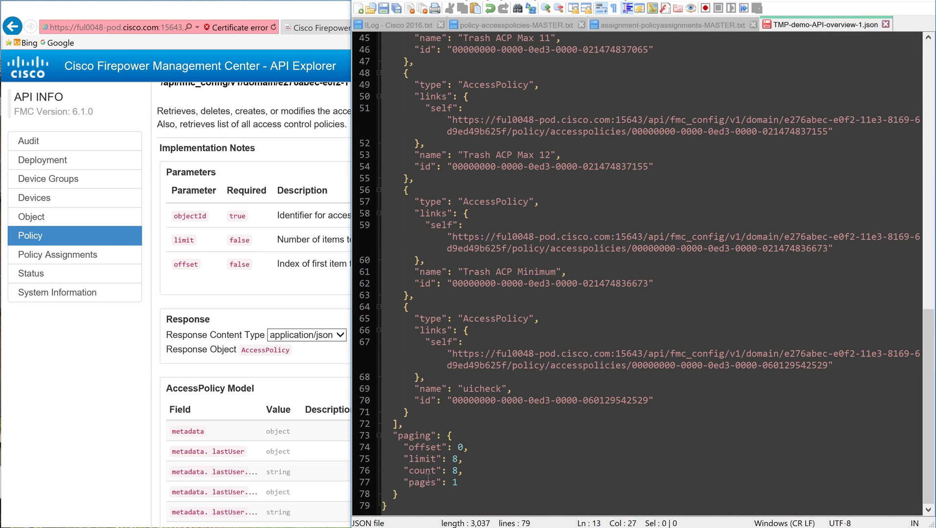
drag(428, 503, 361, 68)
key(ctrl+v)
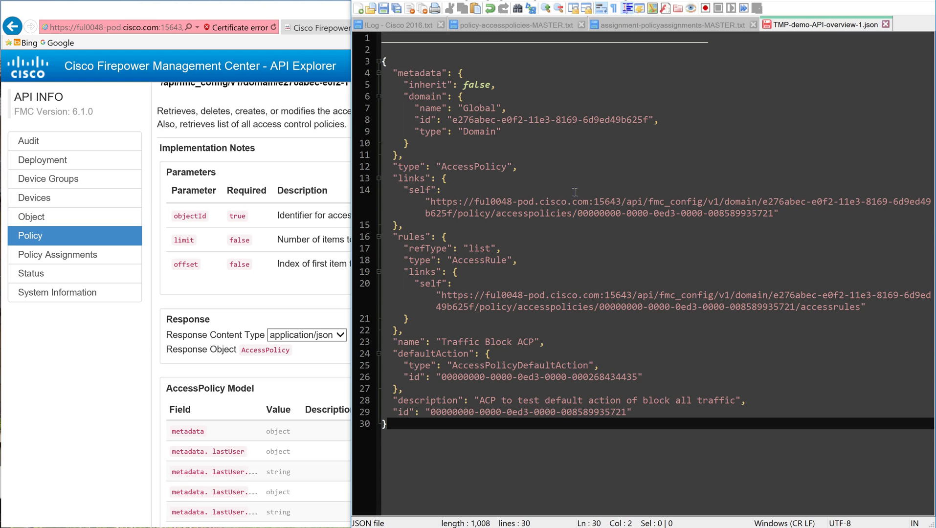
Examine the name, id and description fields in the single access policy JSON.
click(518, 342)
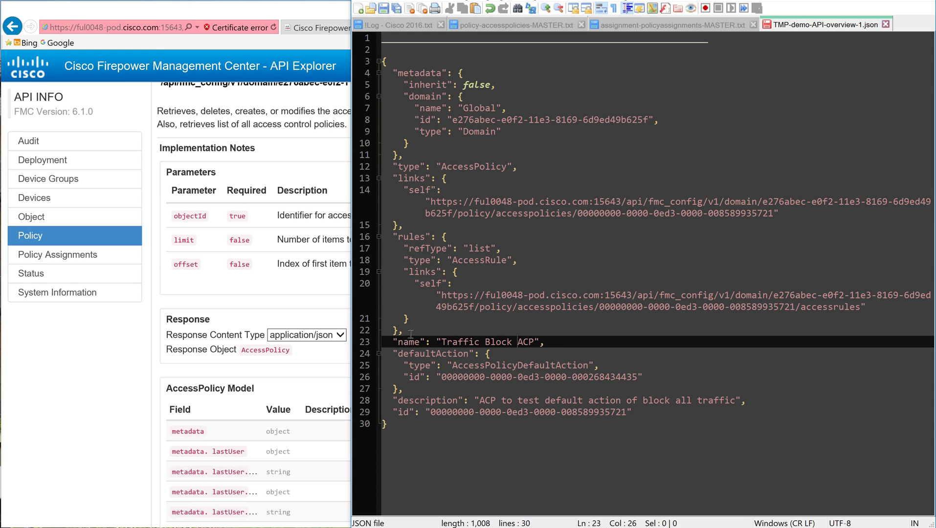
click(447, 412)
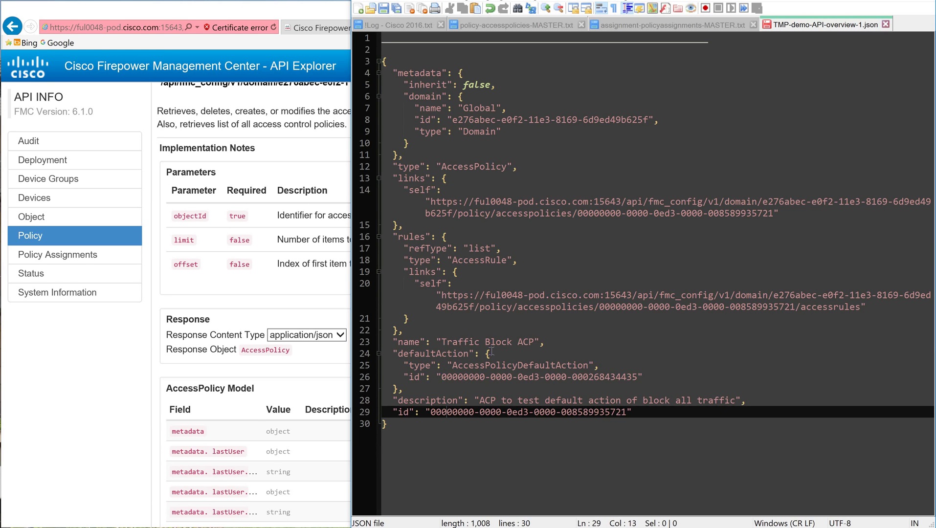
click(480, 404)
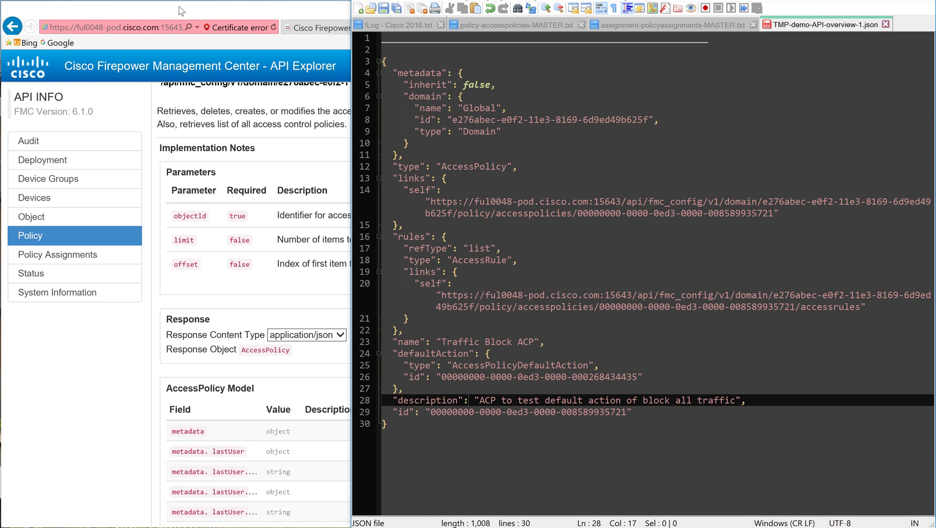
Open Traffic Block ACP in the Firepower Management Center and compare its name and description with the JSON.
click(69, 105)
key(ctrl+Tab)
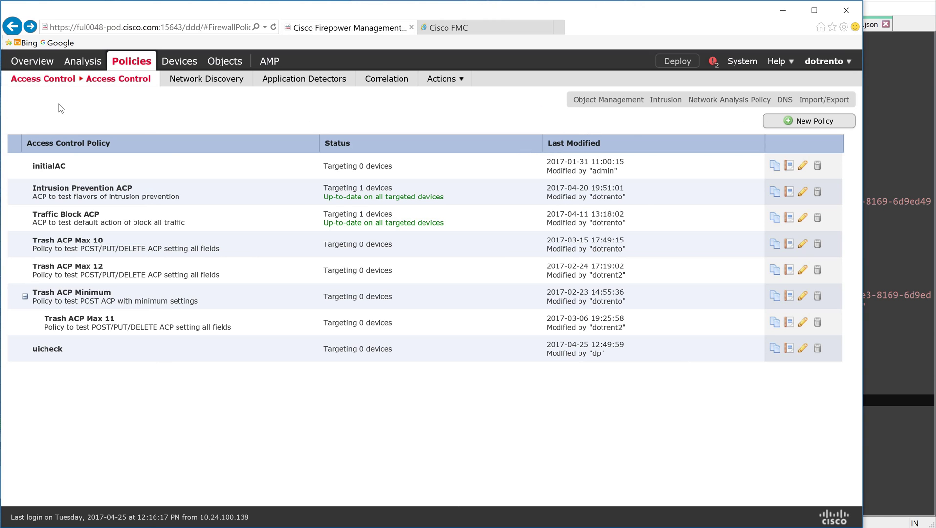
click(68, 220)
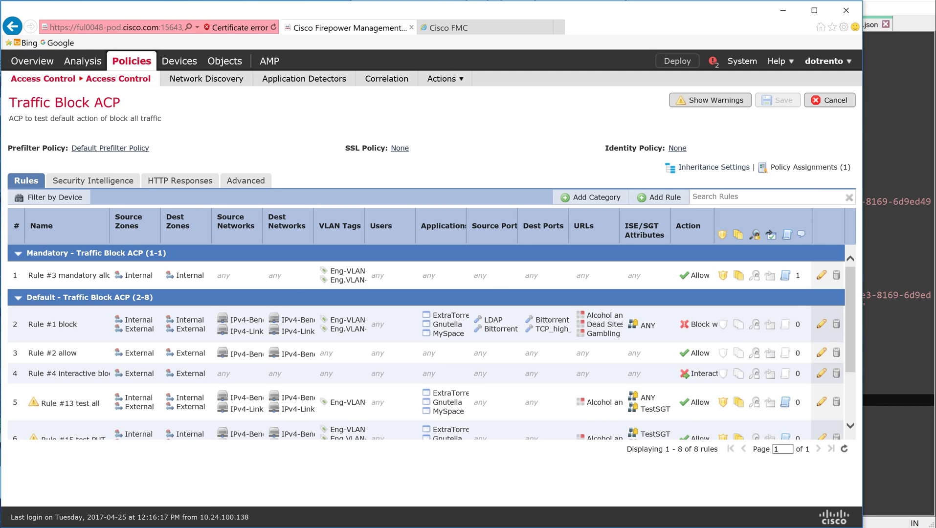
key(alt+Tab)
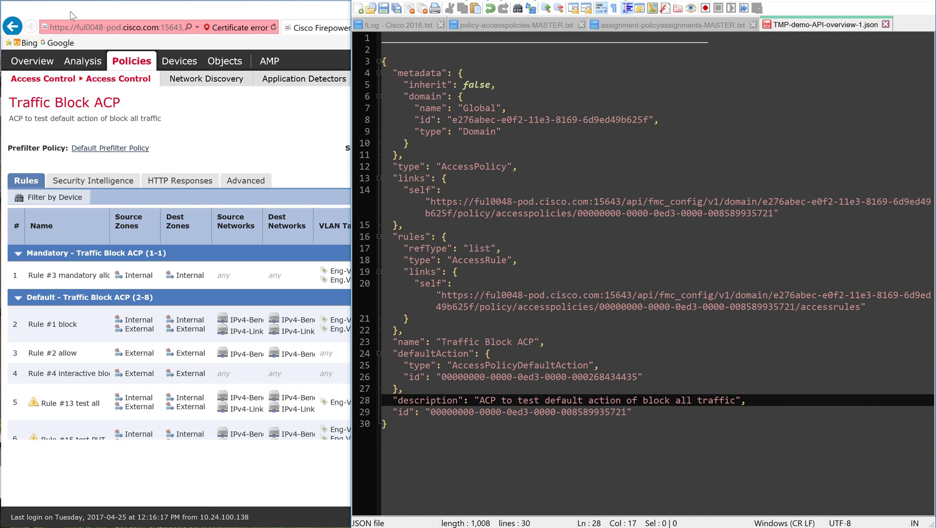
key(alt+Tab)
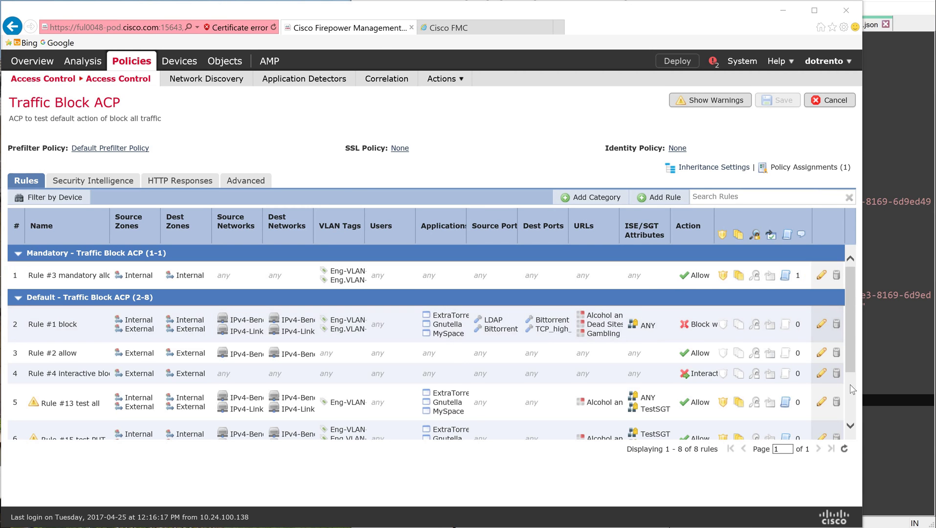
Review the Default Action of Traffic Block ACP and its available choices without changing the selection.
scroll(851, 389, down, 3)
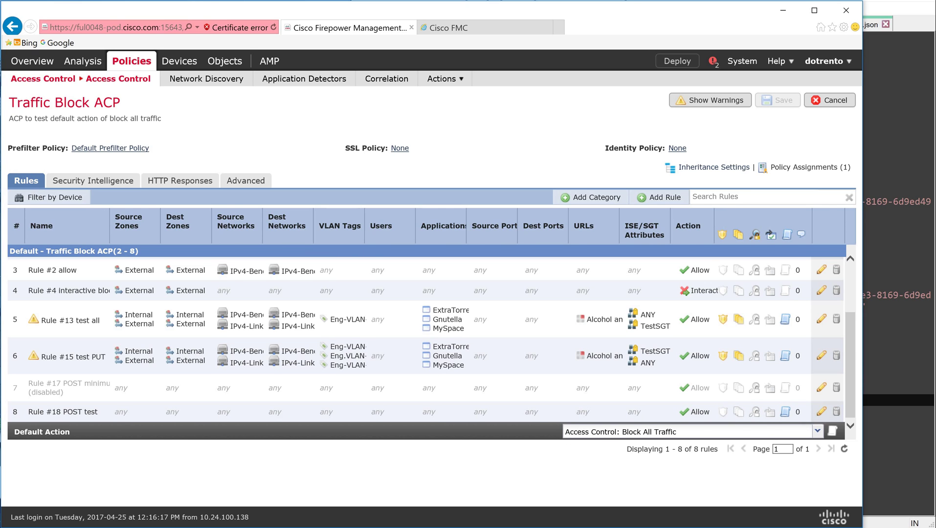
click(816, 432)
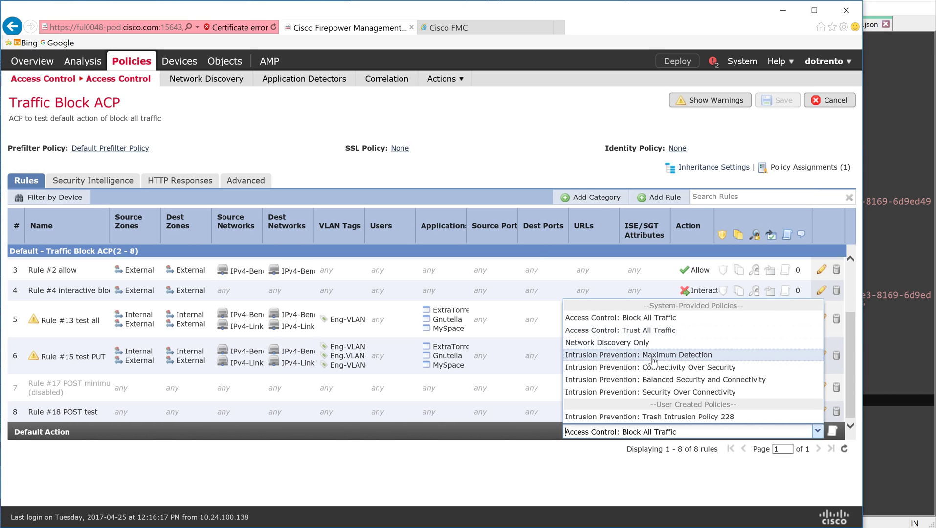
click(492, 153)
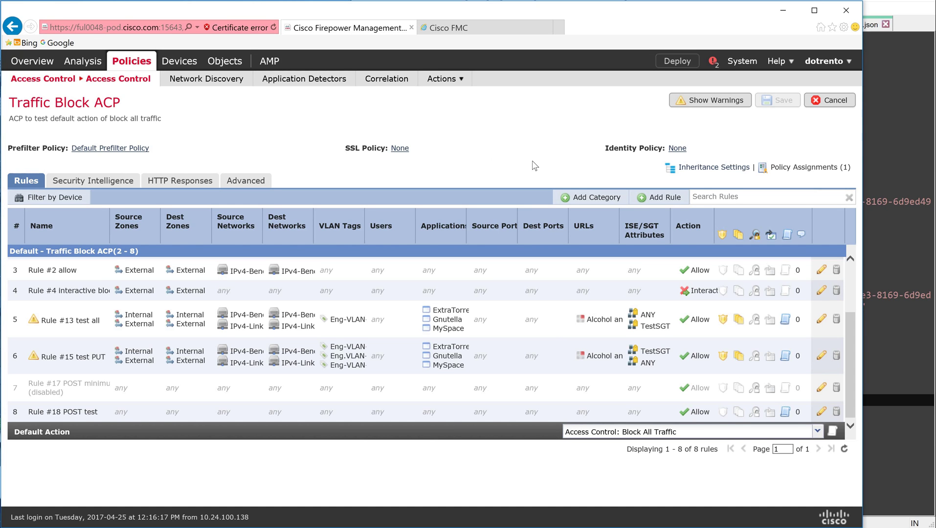
Return to the JSON file and examine the rules block with its AccessRule link.
click(873, 108)
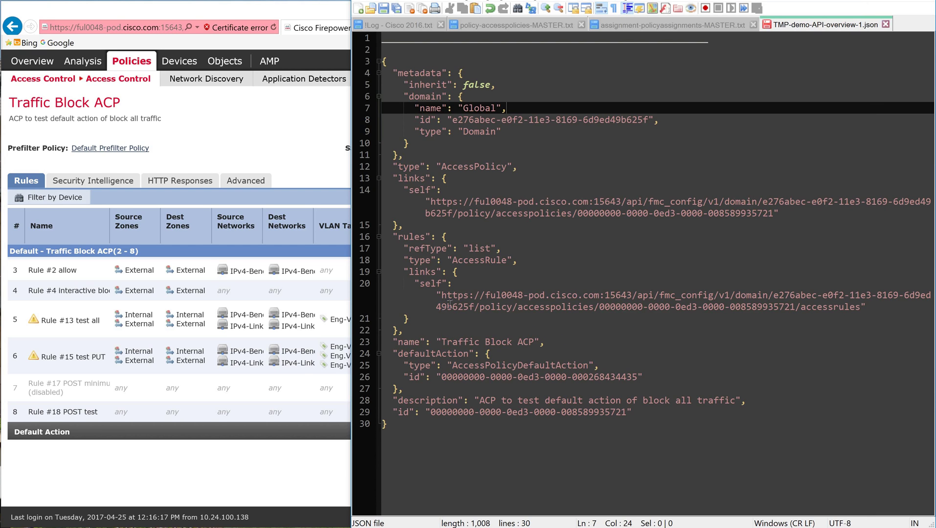
click(448, 236)
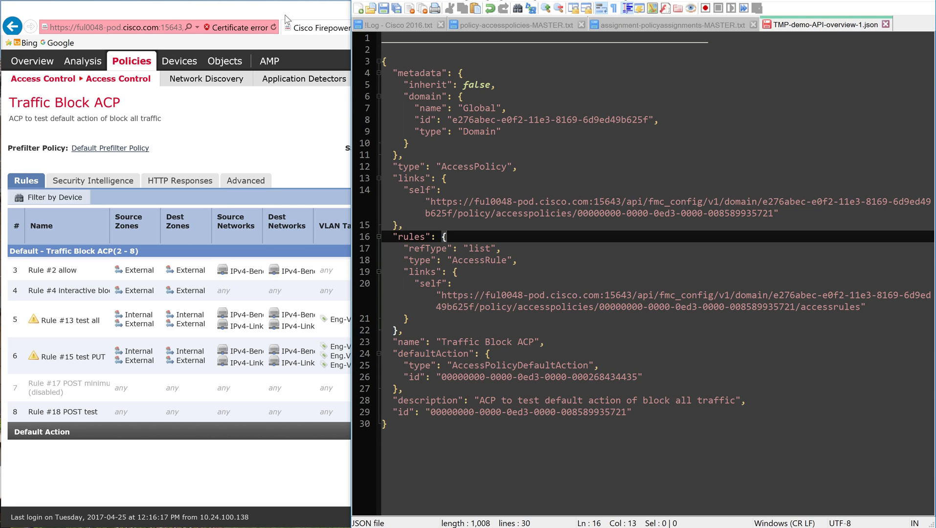
Return to the API Explorer and expand the accesspolicies resource to list its nested accessrules and defaultactions resources.
key(alt+Tab)
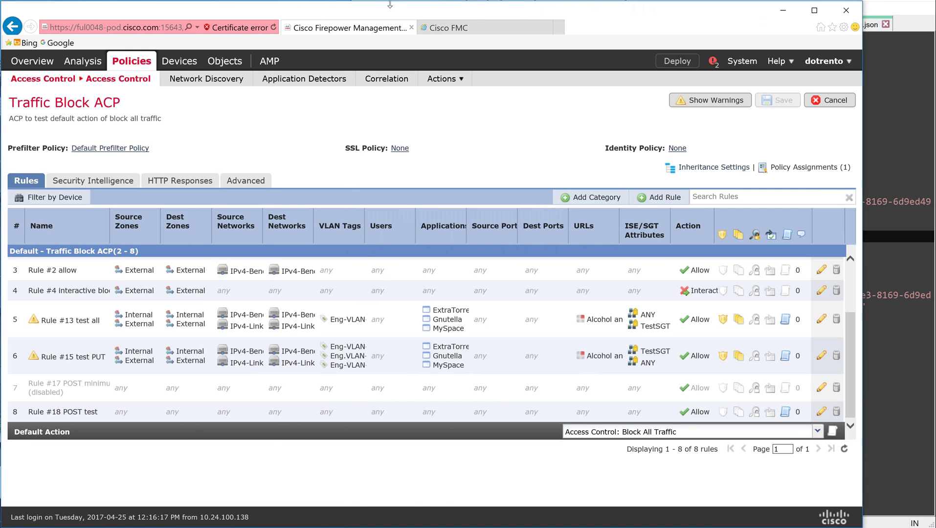
click(466, 25)
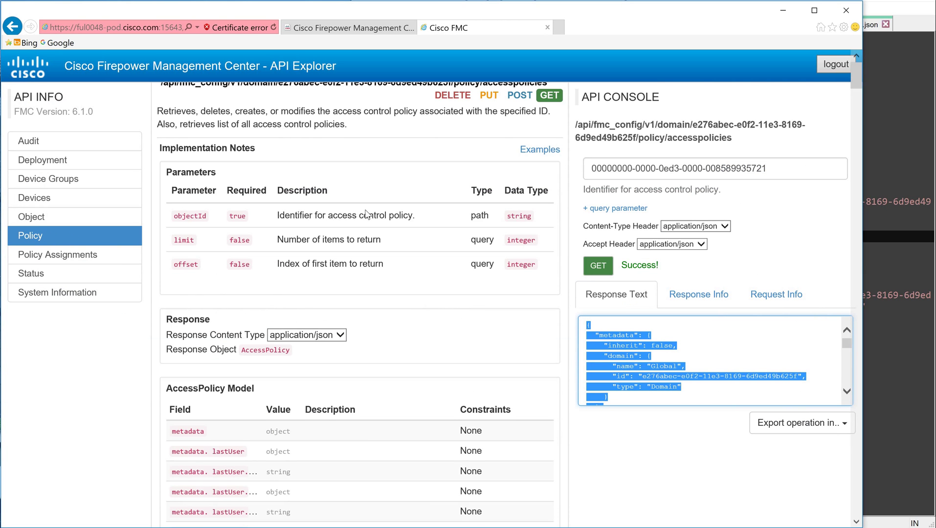
scroll(421, 217, up, 1)
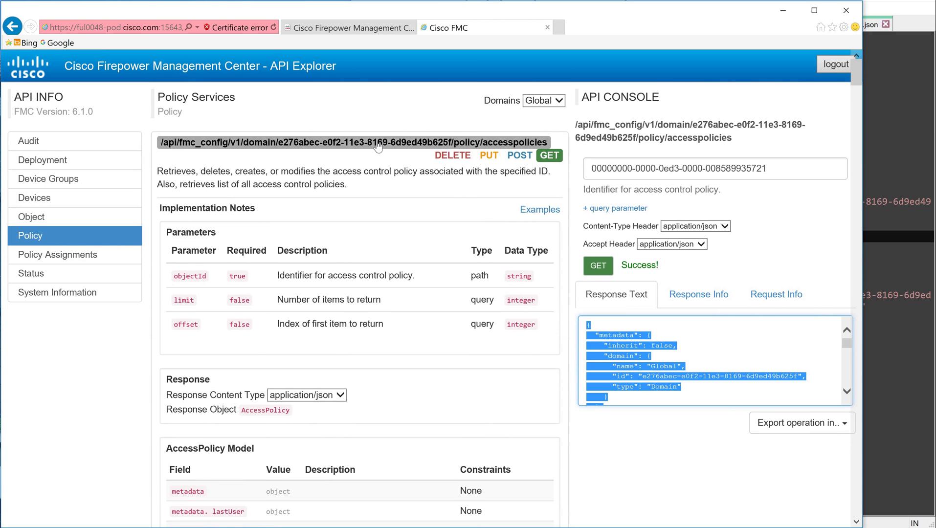
click(332, 142)
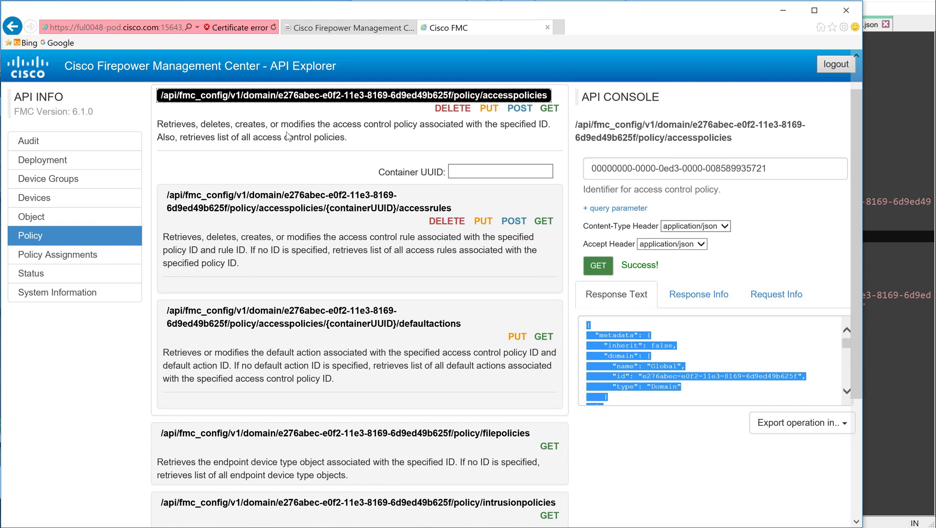
click(247, 96)
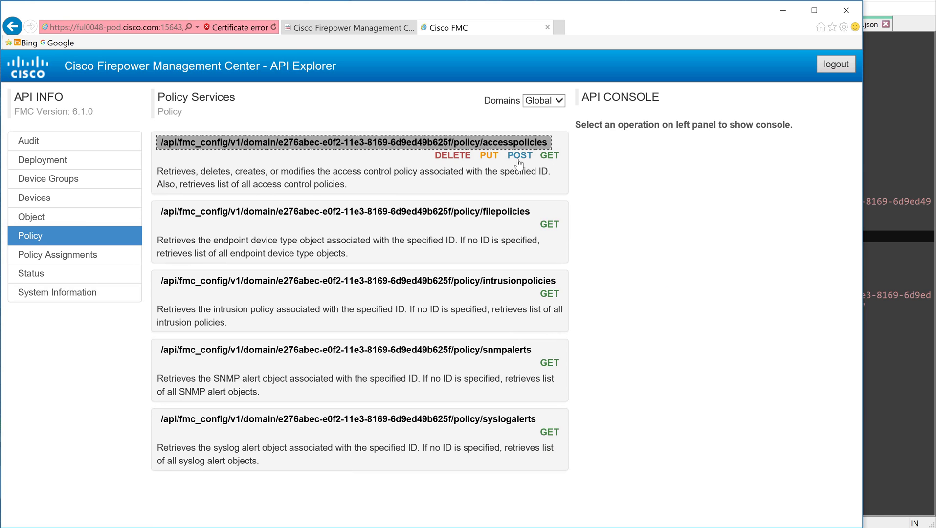
click(407, 145)
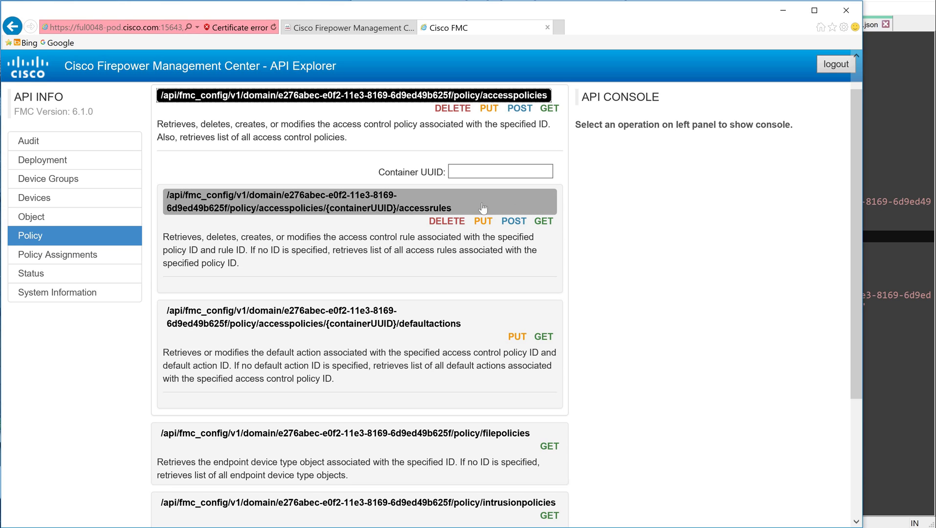
Open the GET operation of the nested accessrules resource and send it with objectId and Container UUID left empty.
click(543, 221)
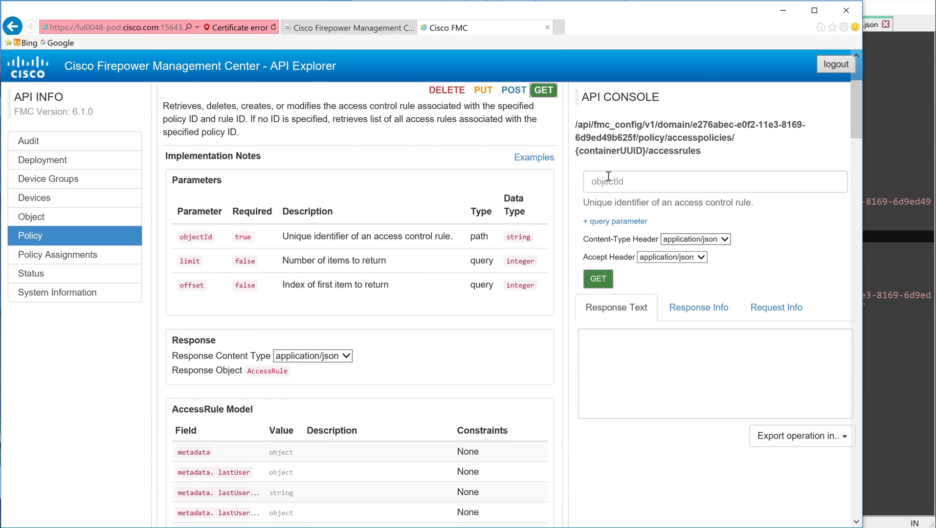
click(606, 281)
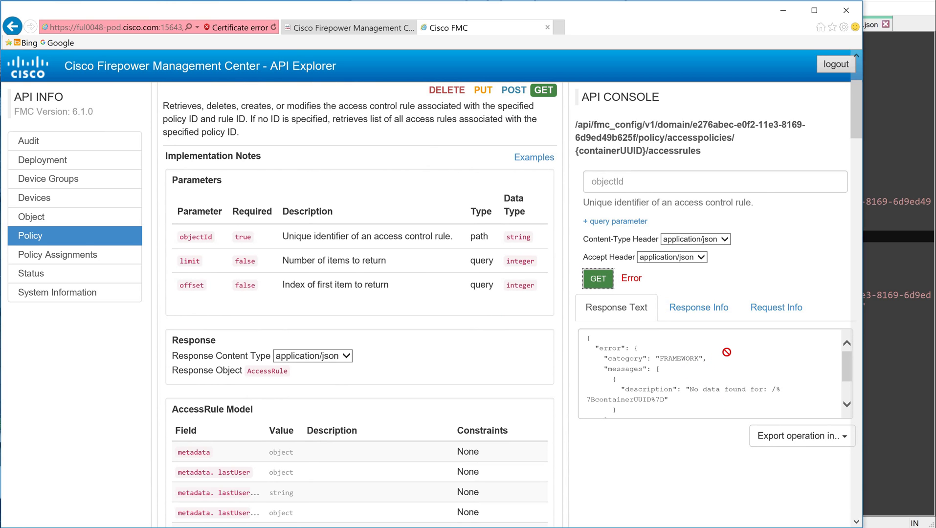
scroll(685, 362, up, 2)
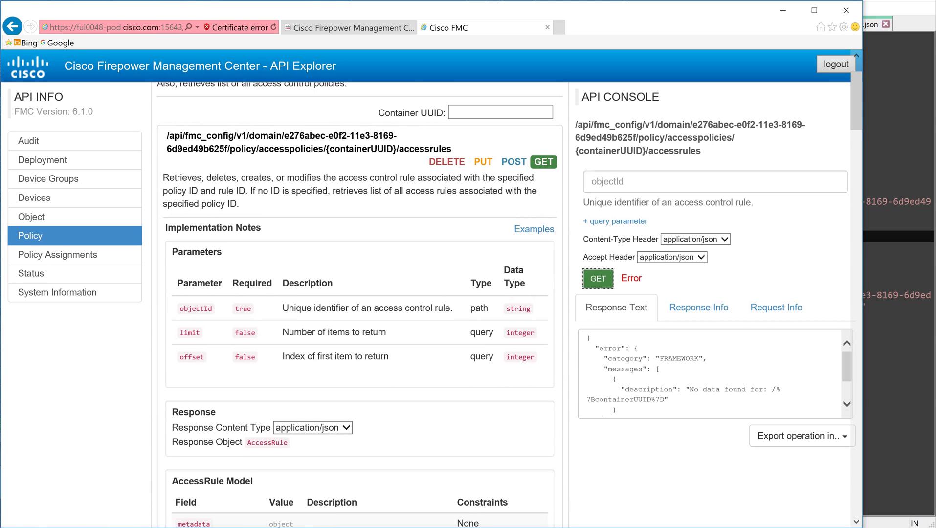
key(alt+Tab)
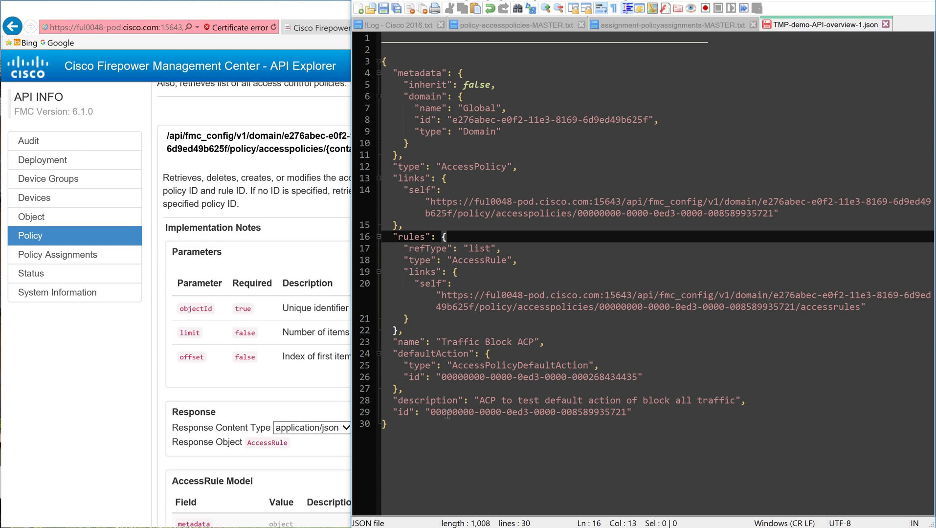
key(Down)
key(Down)
key(Down)
key(Down)
key(Down)
key(Down)
key(Down)
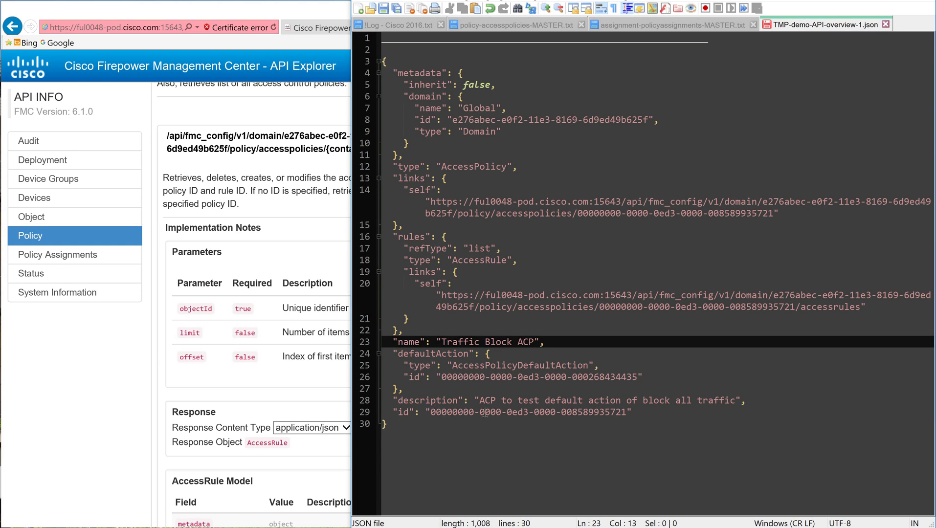
drag(431, 413, 626, 415)
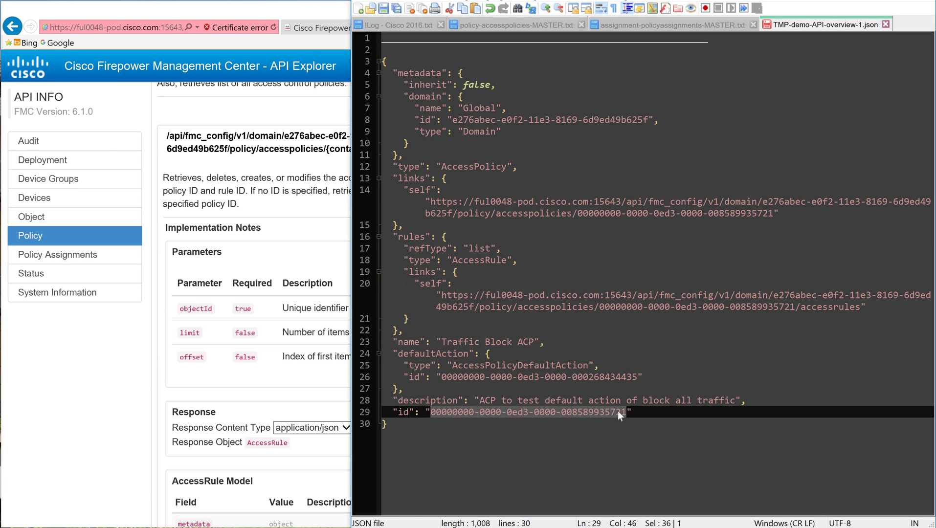
Return to the API Explorer, paste the policy id as the Container UUID and collapse the open accessrules GET operation.
click(238, 34)
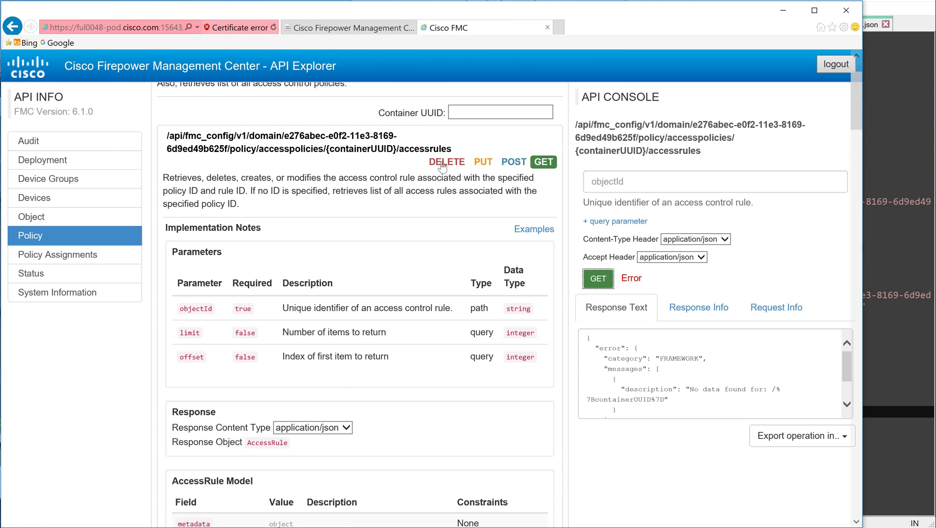
scroll(444, 172, up, 2)
click(462, 182)
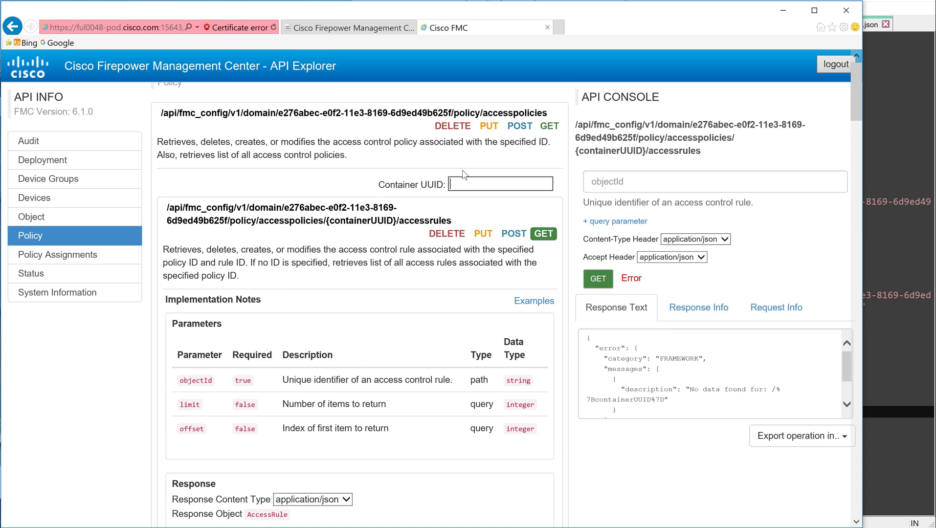
key(ctrl+v)
click(543, 233)
scroll(481, 175, up, 5)
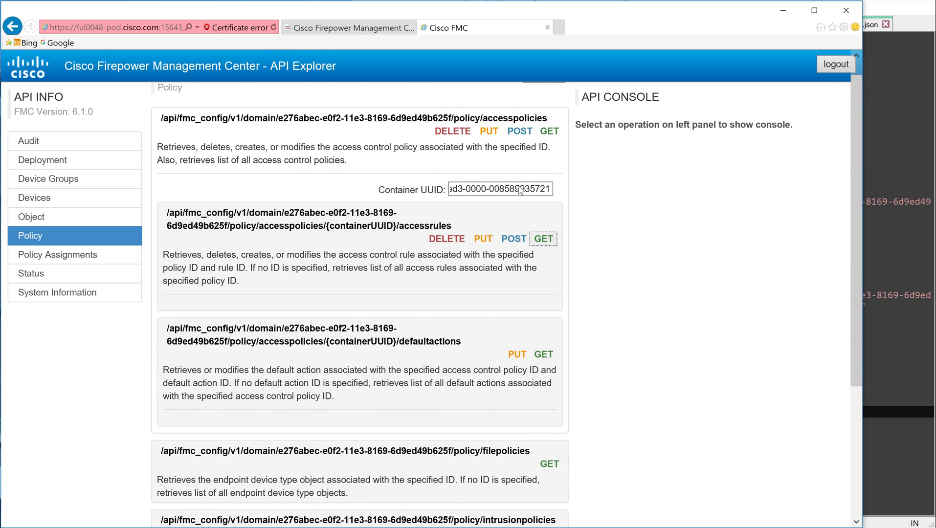
Clear the Container UUID, enter the copied policy id again and reopen the accessrules GET operation.
click(521, 189)
click(546, 189)
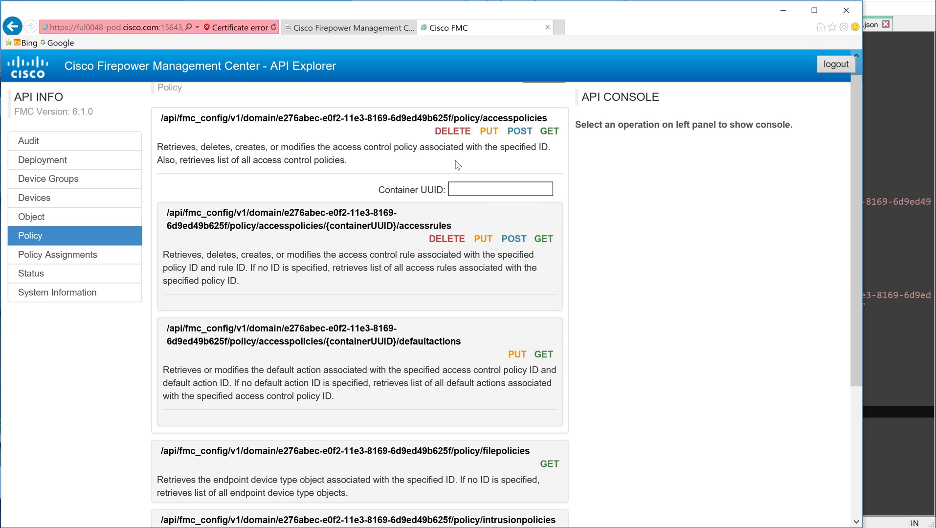
key(ctrl+v)
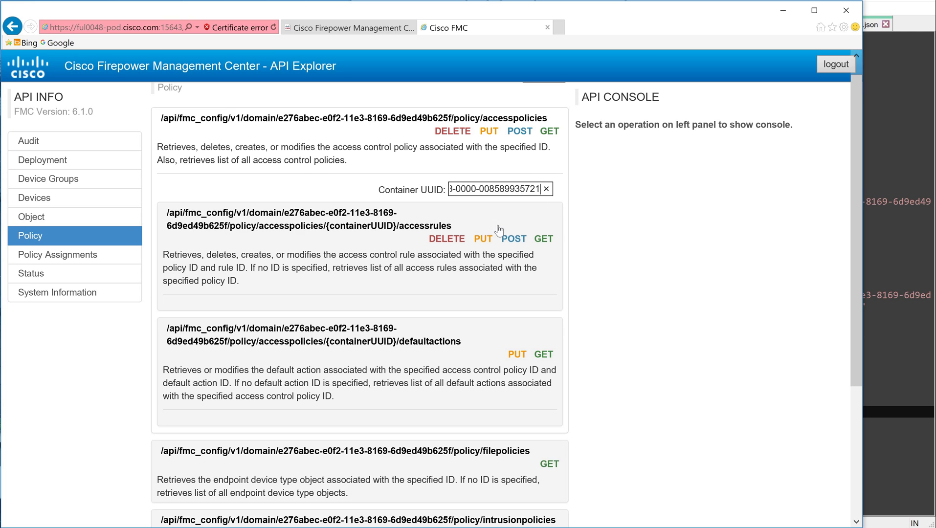
click(544, 238)
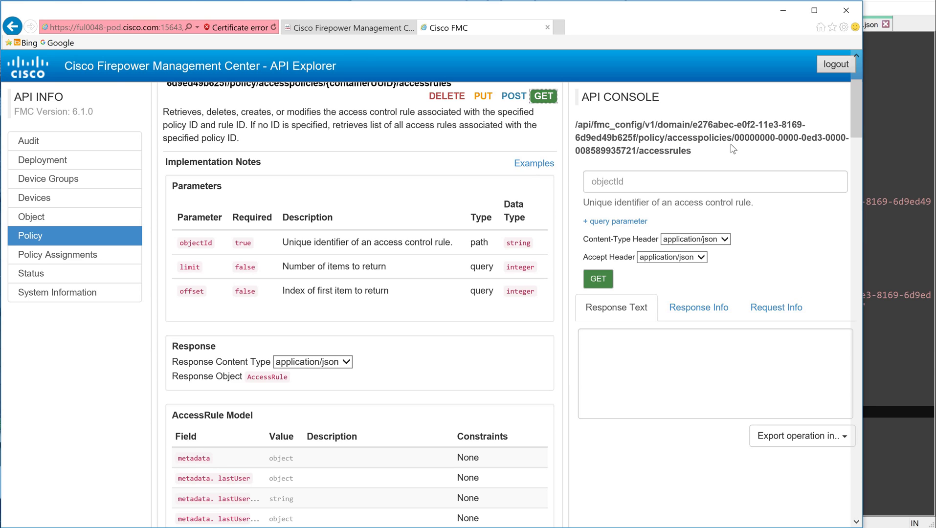
Check the policy id in the accessrules request path and send the GET request with objectId left empty.
drag(735, 141, 636, 156)
click(671, 152)
click(598, 279)
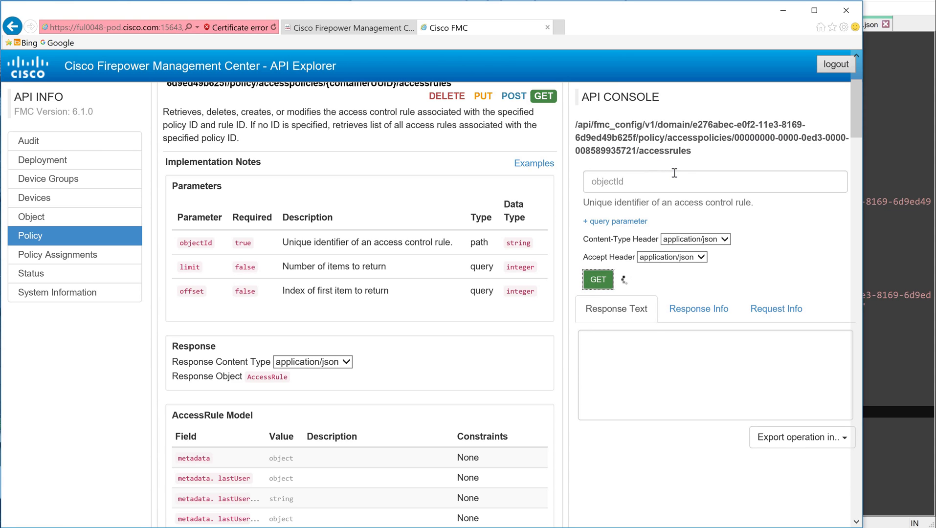
Copy the entire accessrules response and paste it a few lines below the existing policy block in the JSON file.
click(613, 339)
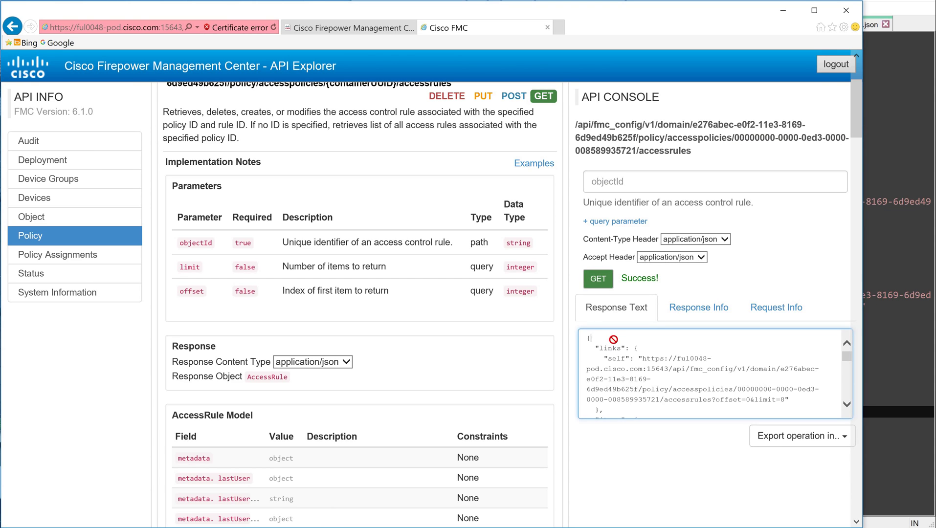
key(ctrl+a)
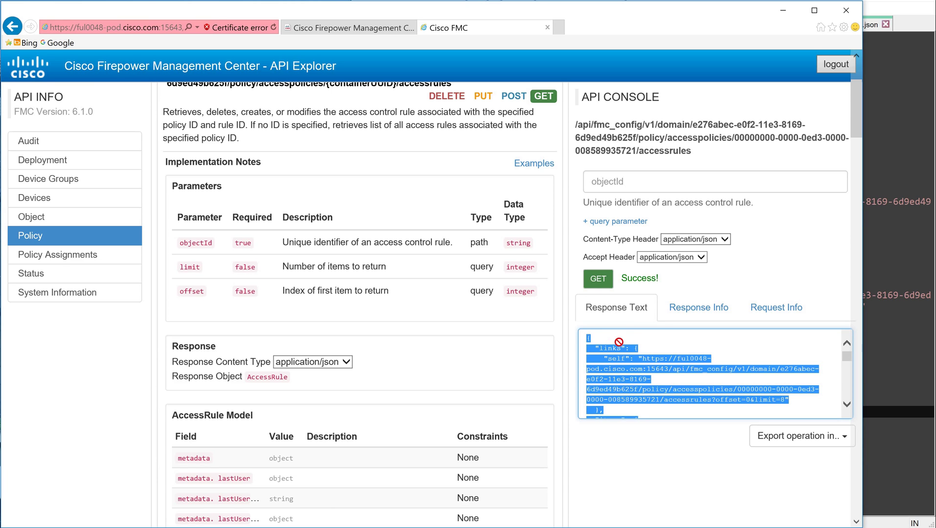
click(622, 338)
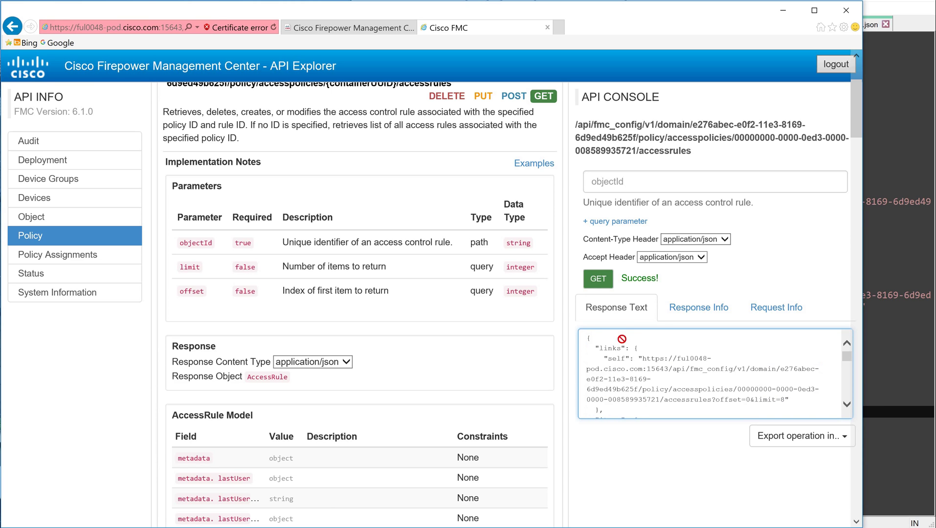
click(890, 136)
click(434, 448)
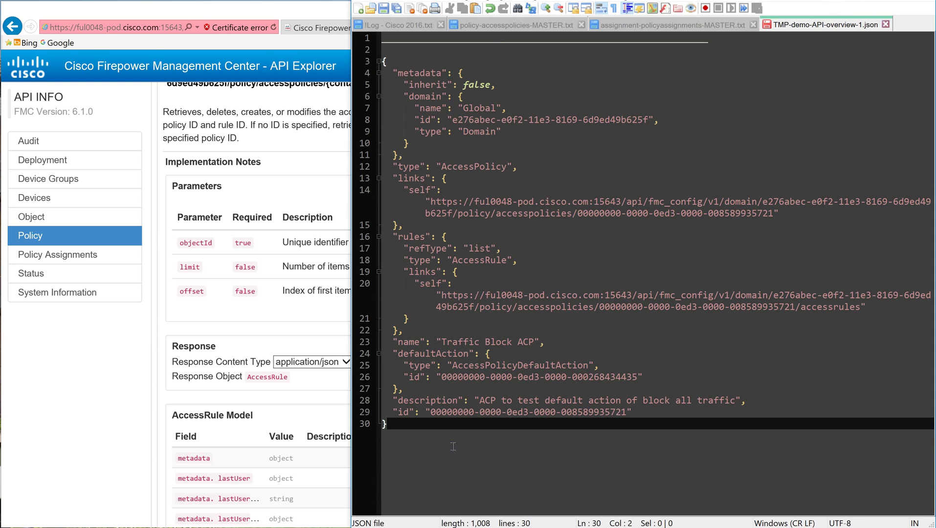
key(Return)
key(Return)
key(Return)
key(ctrl+v)
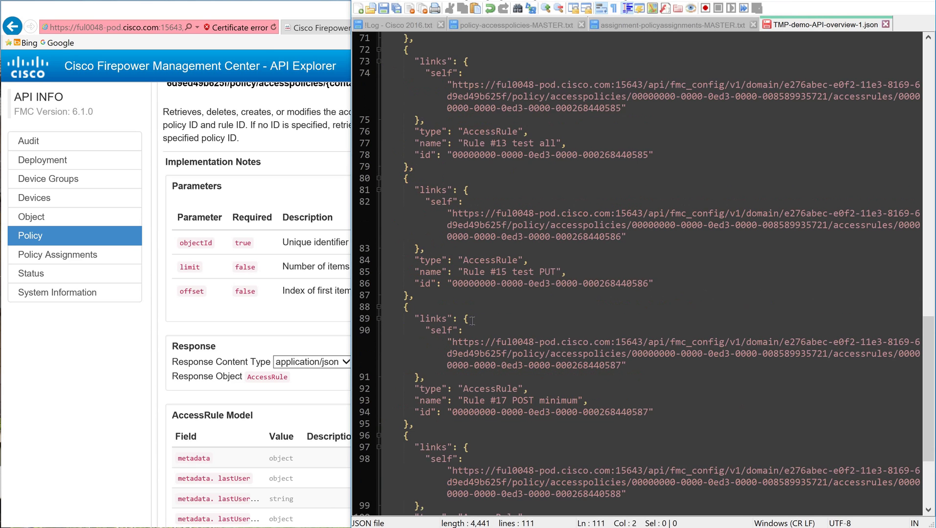
Look over the pasted access rules response and locate the start of its items list.
scroll(508, 326, down, 4)
scroll(496, 298, up, 15)
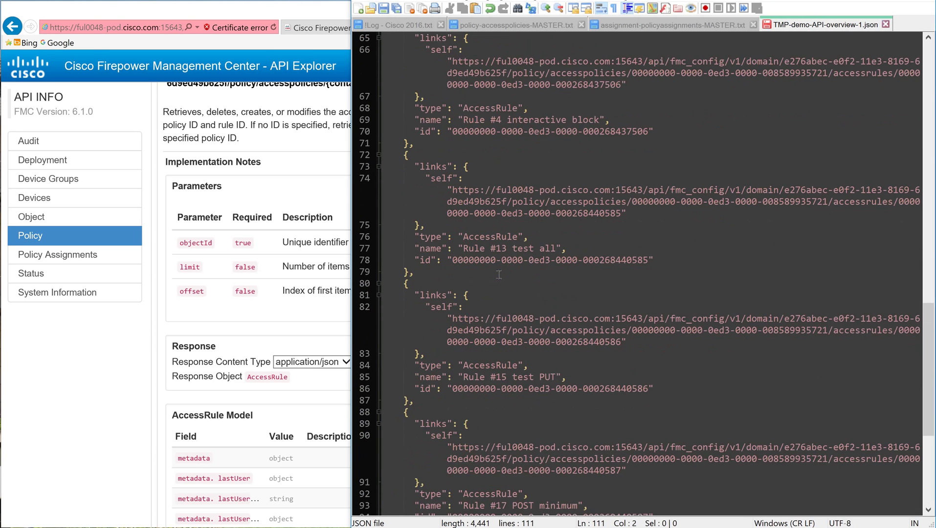
scroll(496, 274, up, 3)
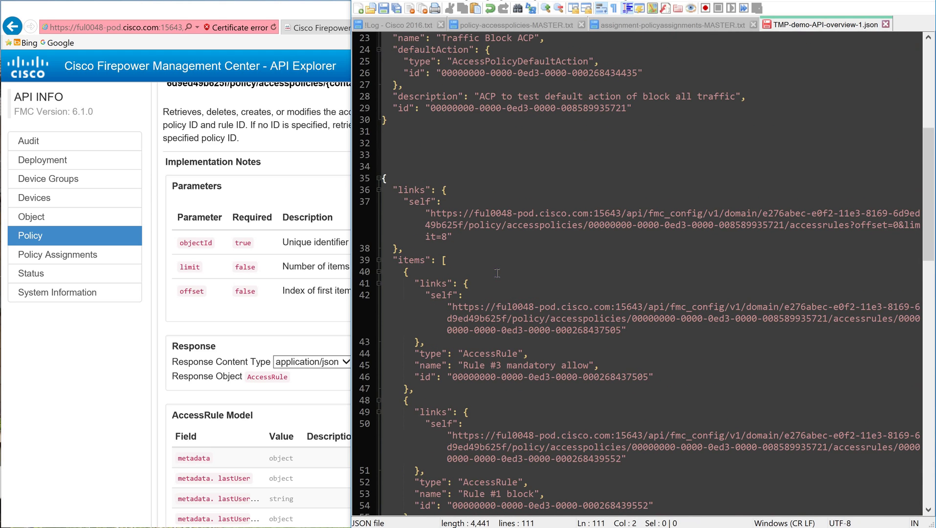
scroll(497, 205, down, 2)
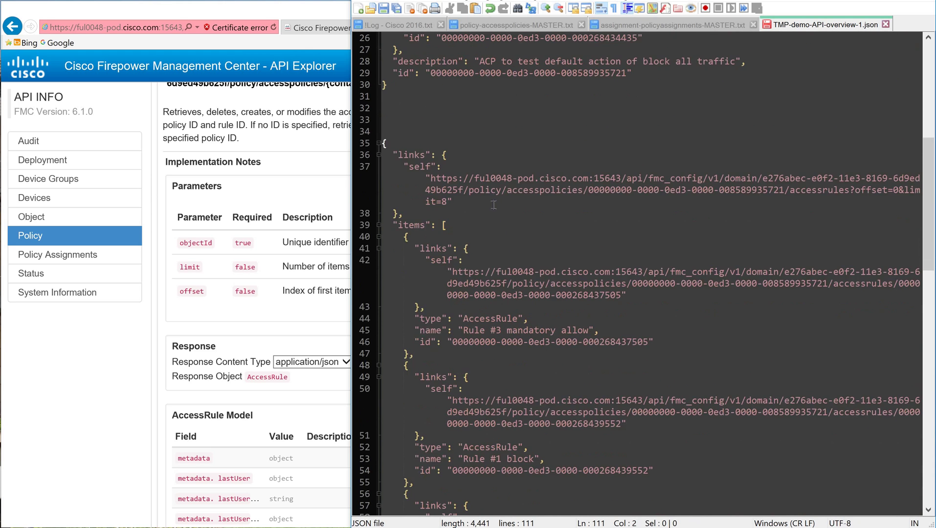
scroll(443, 144, down, 1)
drag(457, 165, 458, 160)
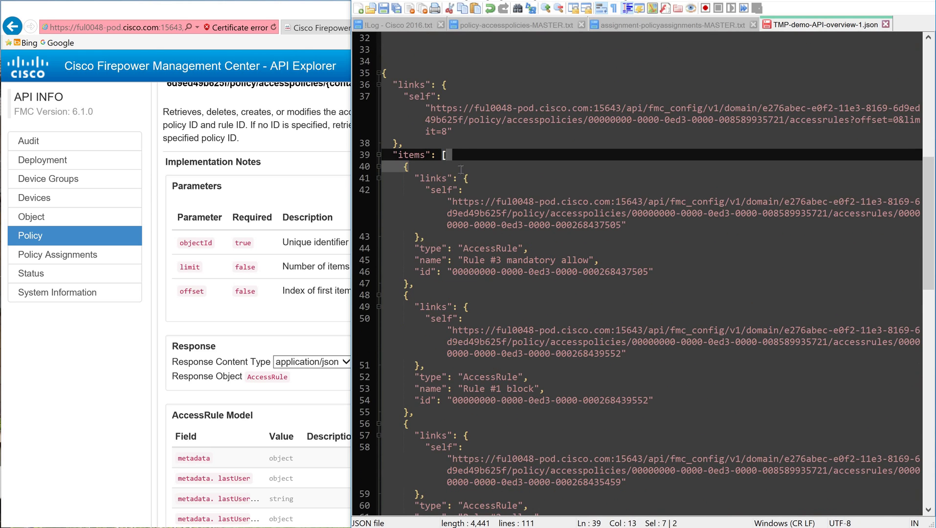
click(459, 174)
click(460, 169)
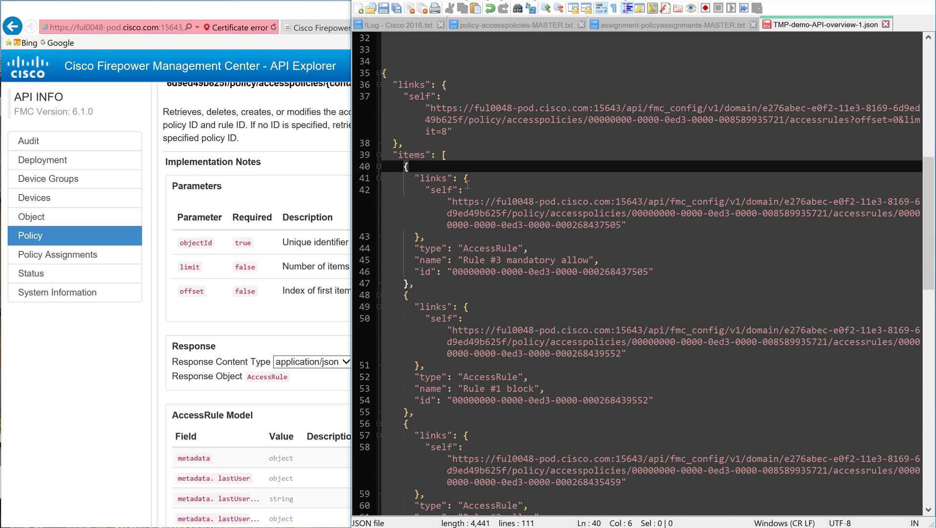
scroll(467, 184, down, 2)
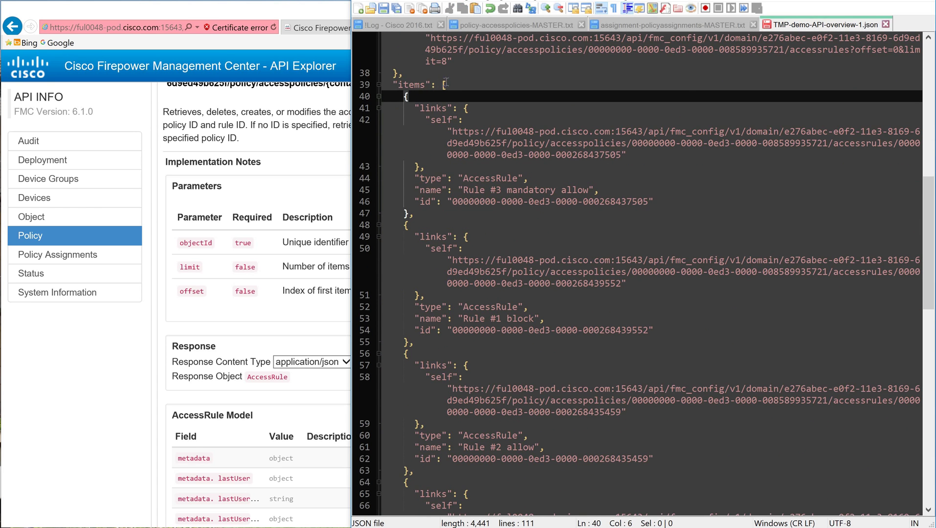
Examine the items array rule by rule, noting where each AccessRule object begins.
click(444, 84)
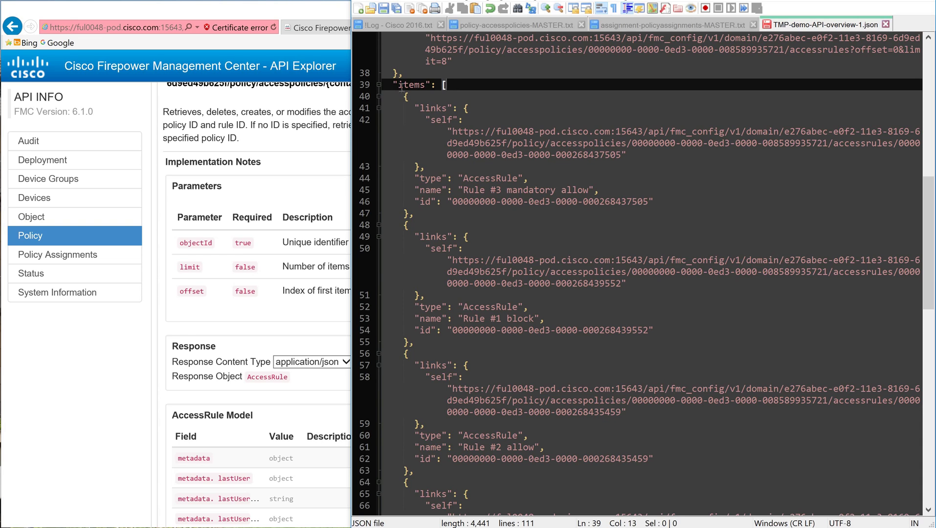
click(431, 98)
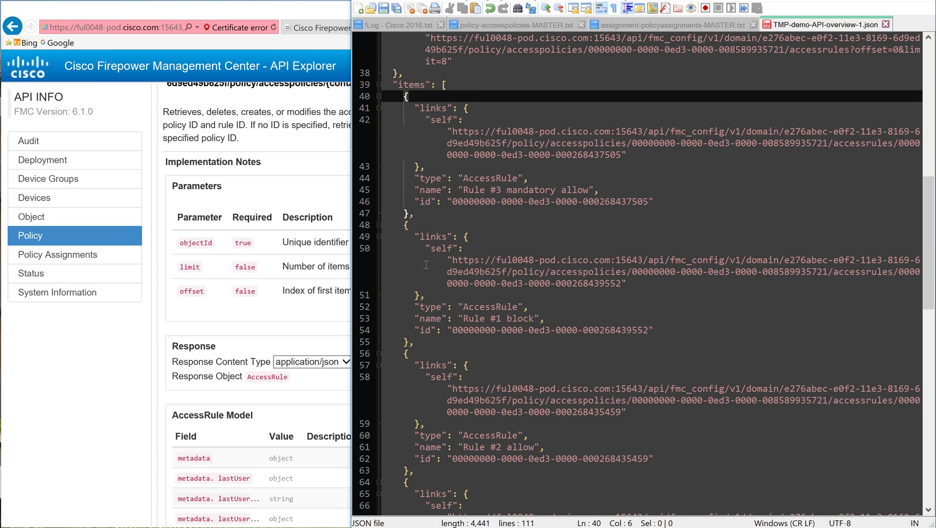
key(Down)
key(Down)
key(Down)
key(Down)
key(Down)
key(Down)
key(Down)
key(Down)
click(424, 352)
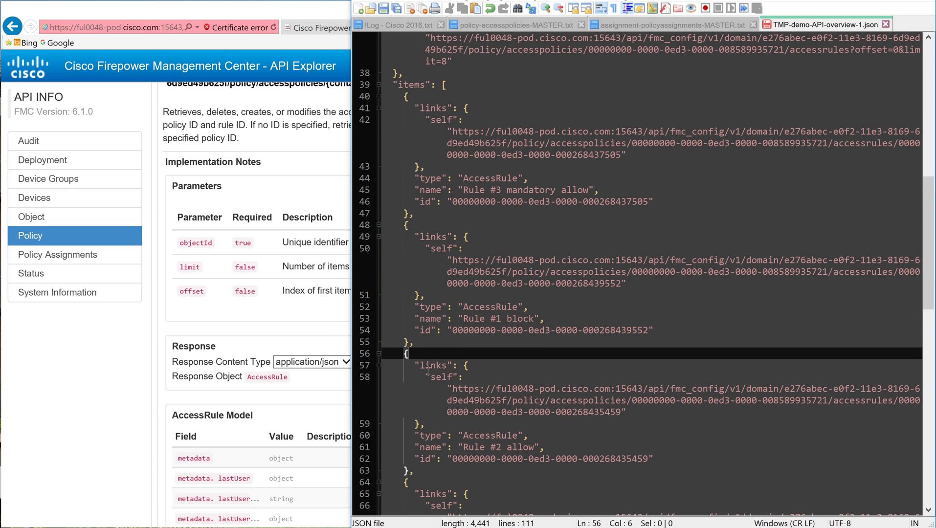
scroll(428, 413, down, 2)
click(435, 410)
scroll(436, 336, up, 5)
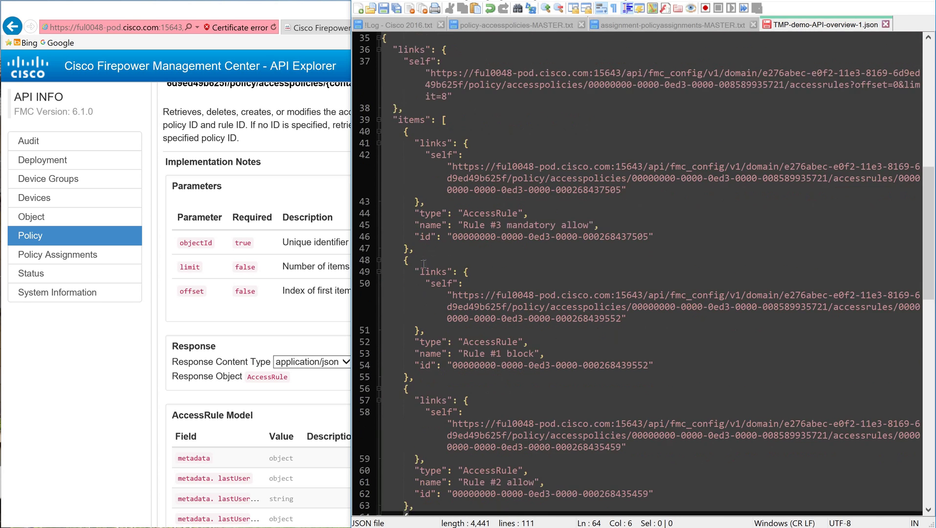
click(466, 201)
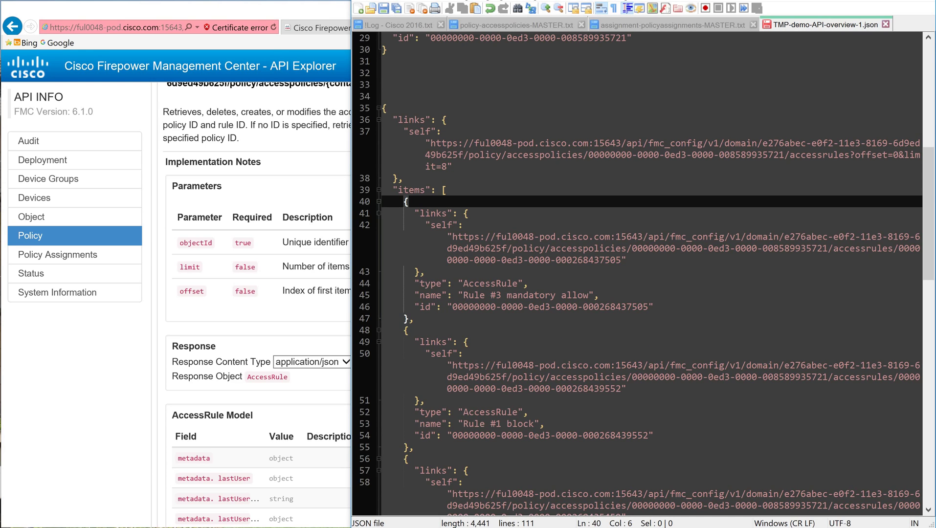
Return to the API Explorer, add the query parameter expanded with value true and send the accessrules GET request.
click(306, 14)
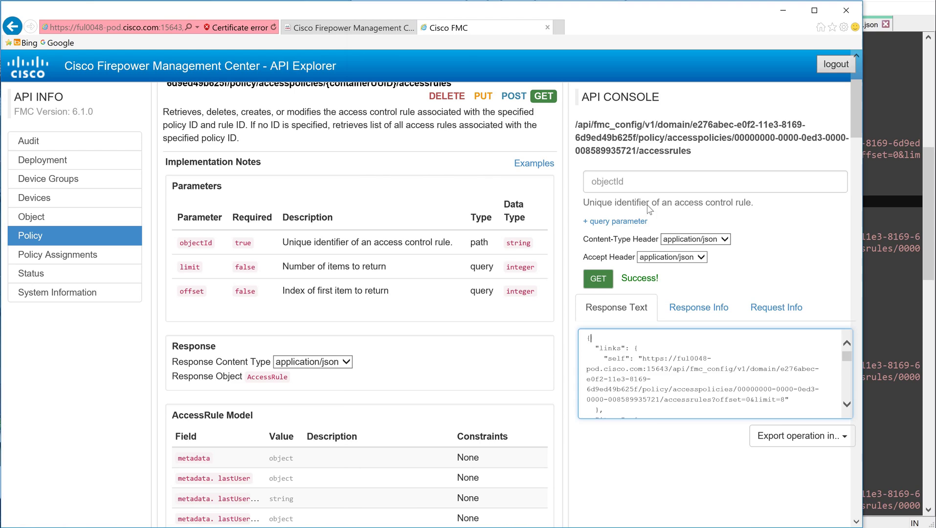
click(615, 221)
click(617, 245)
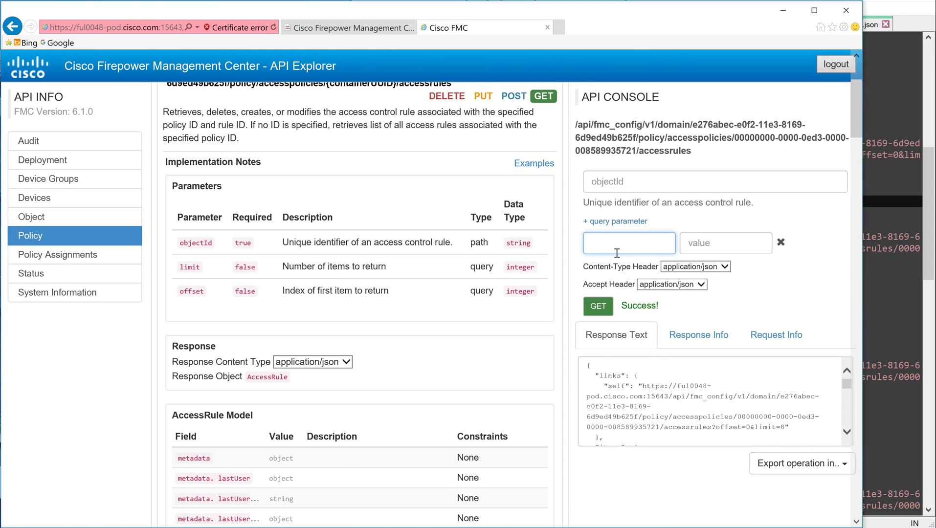
text(expanded)
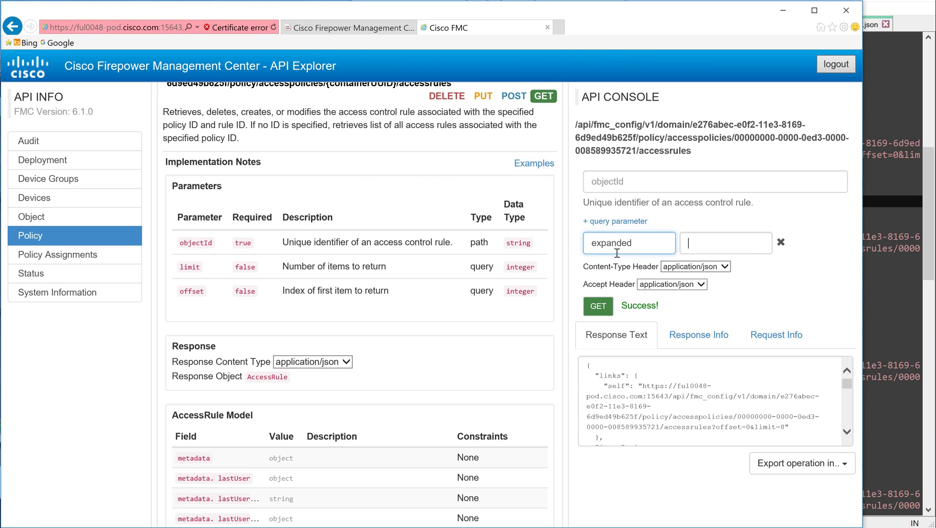
key(Tab)
text(true)
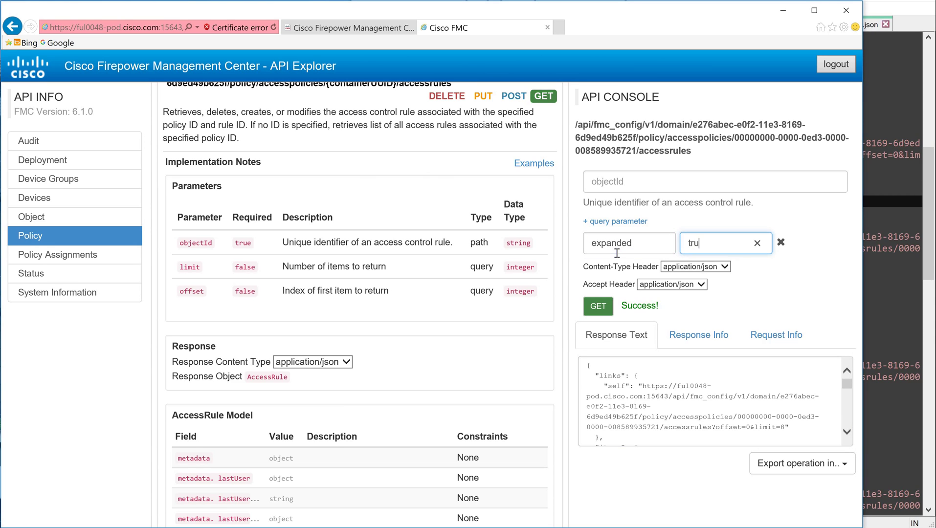
click(598, 306)
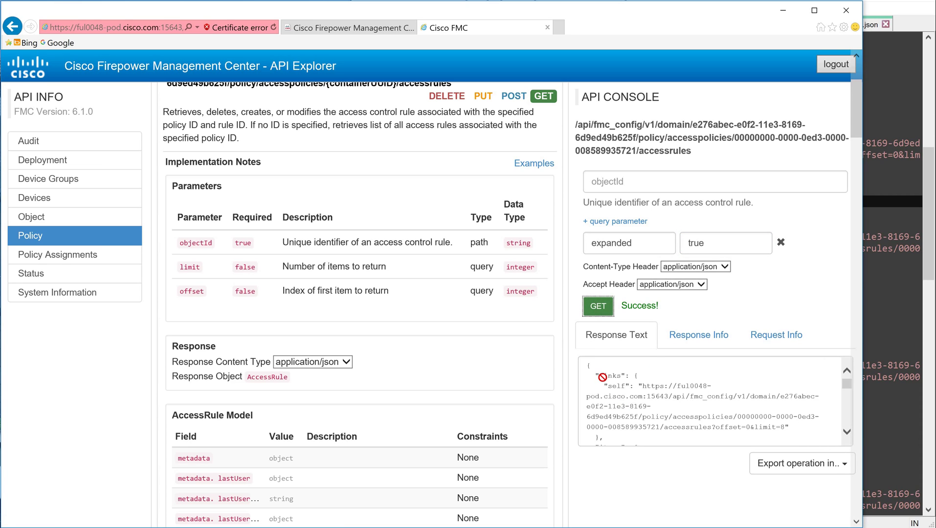
Copy the entire expanded accessrules response and replace all content of TMP-demo-API-overview-1.json in the text editor with it.
click(602, 377)
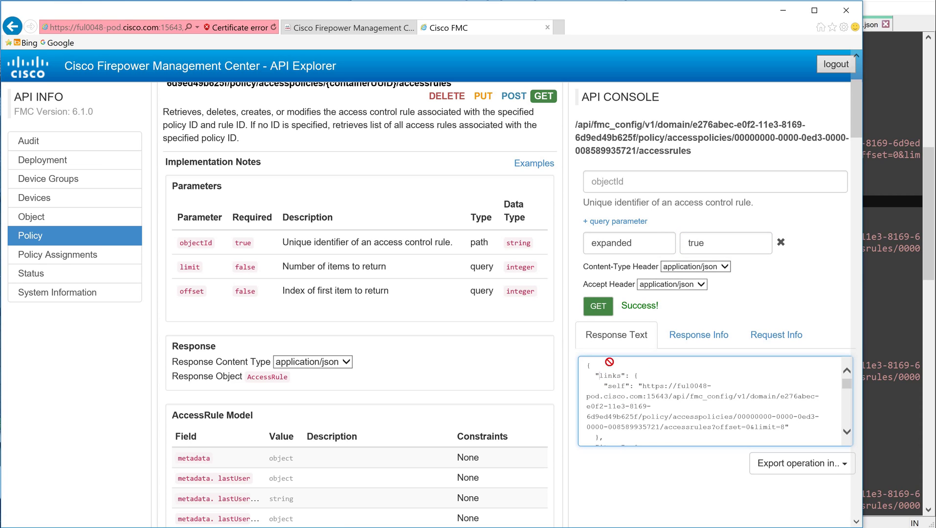
key(ctrl+a)
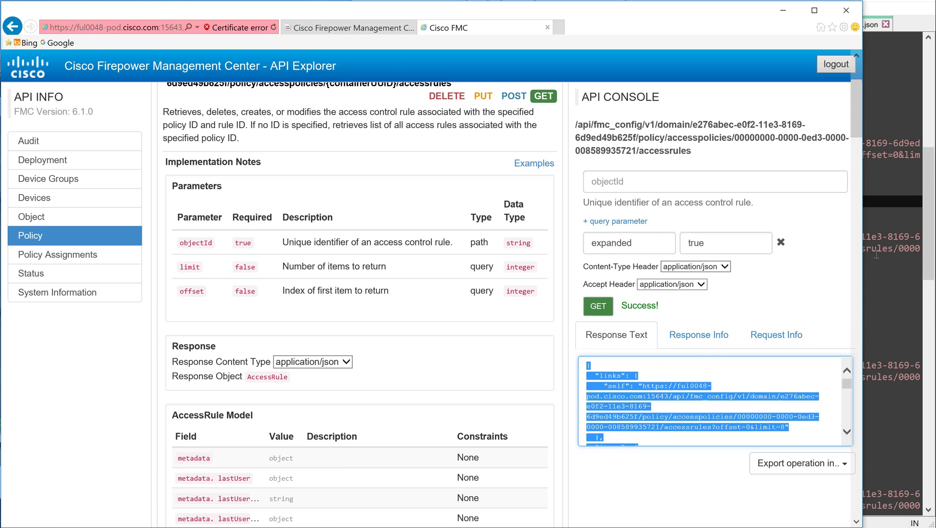
key(alt+Tab)
key(ctrl+a)
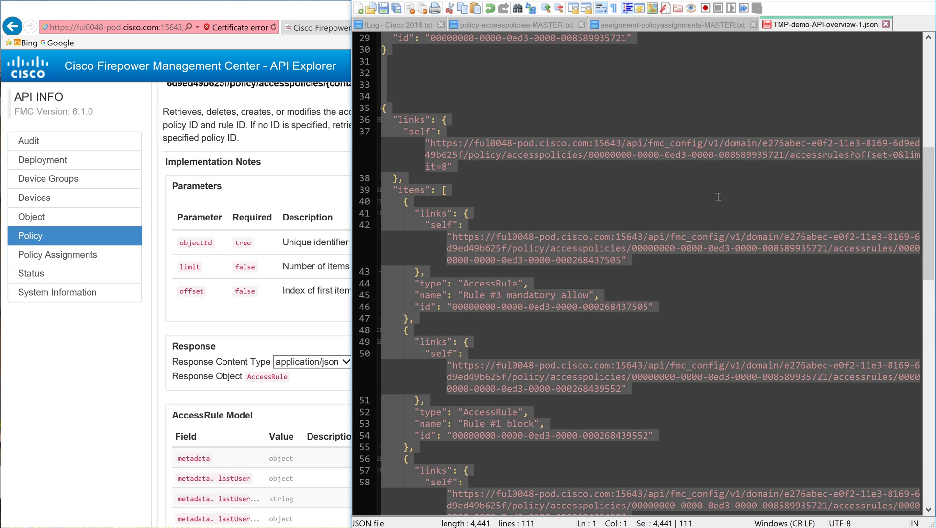
key(ctrl+v)
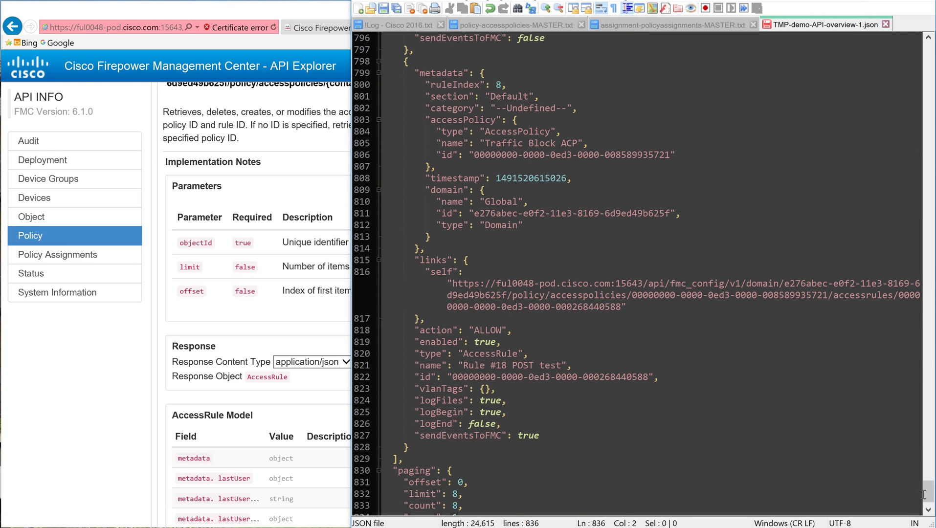
Go to the beginning of the pasted response and locate the items array and the opening of its first rule.
drag(929, 492, 928, 59)
scroll(575, 199, up, 5)
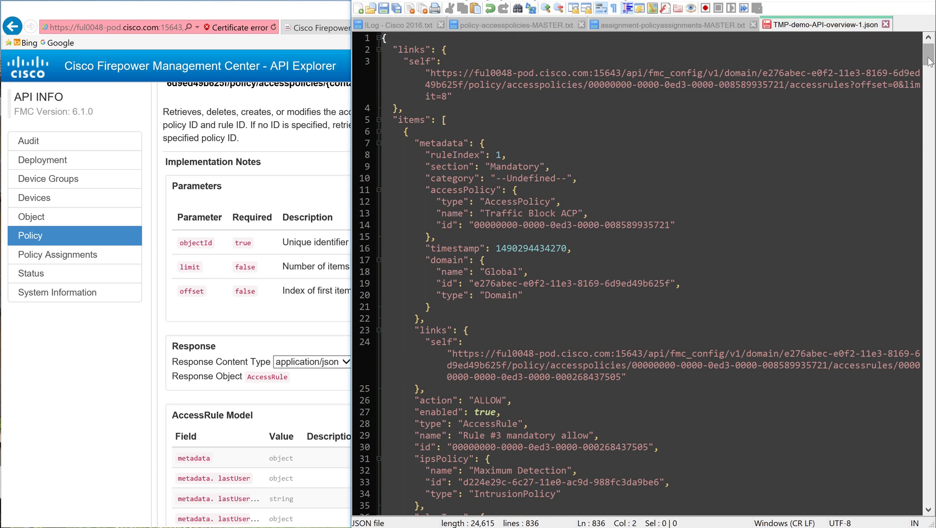
mouse_move(928, 55)
mouse_down()
mouse_move(929, 118)
mouse_move(929, 51)
mouse_up()
click(397, 39)
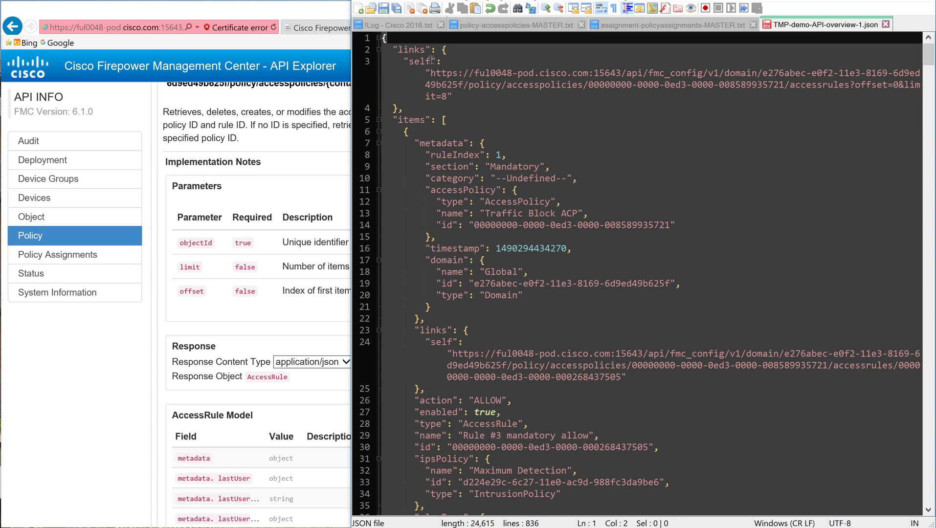
click(435, 122)
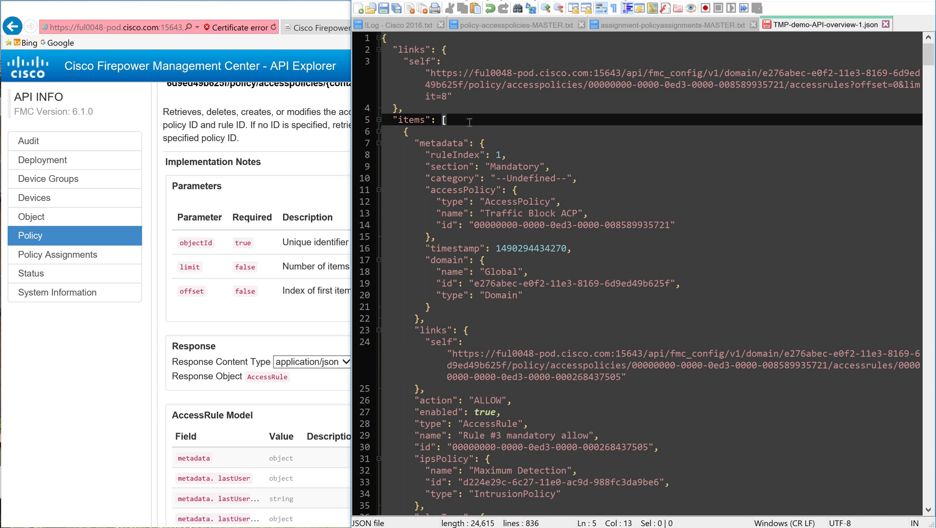
key(Down)
Examine the first rule's expanded fields through to the end of its object and return to the start of the rule.
scroll(468, 161, down, 9)
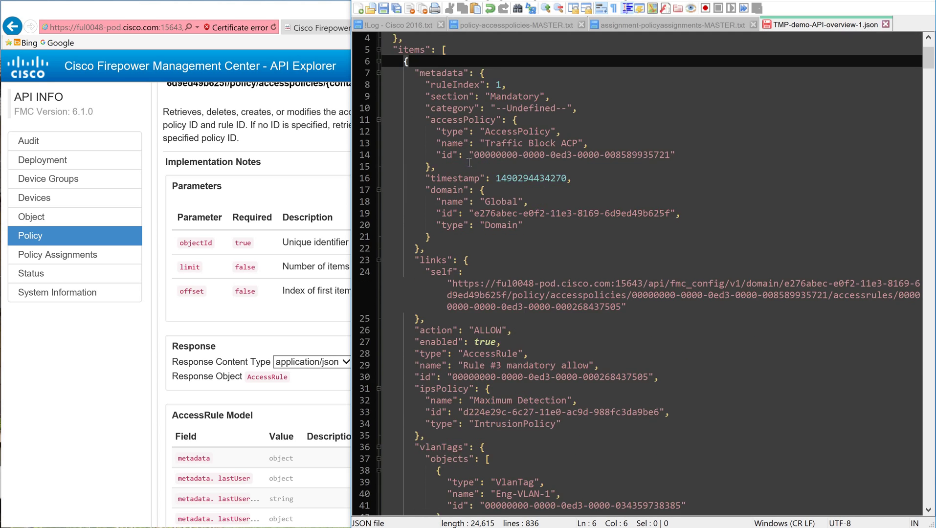
scroll(470, 162, down, 13)
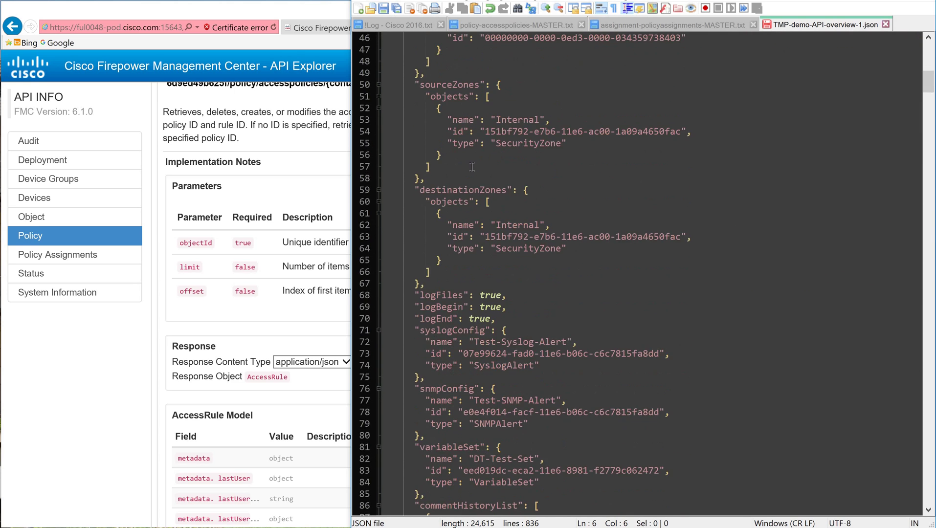
scroll(531, 228, down, 2)
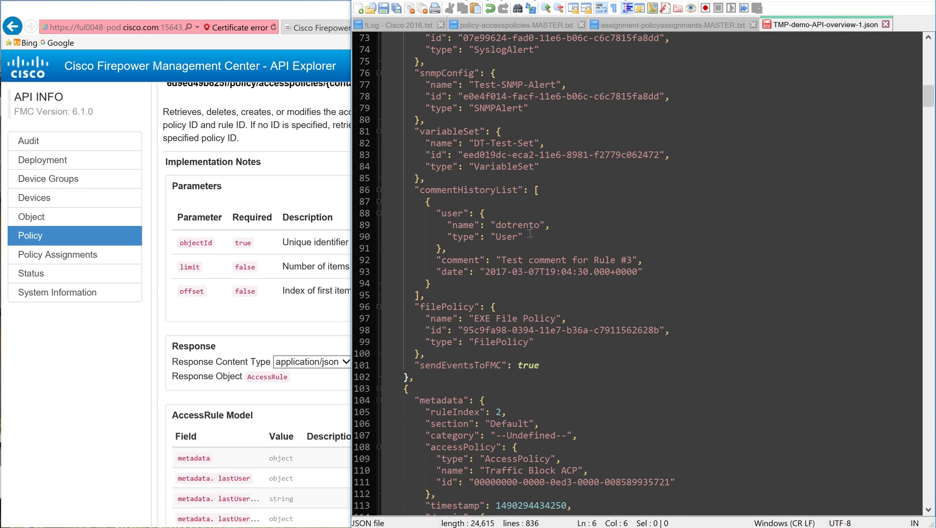
scroll(530, 234, up, 2)
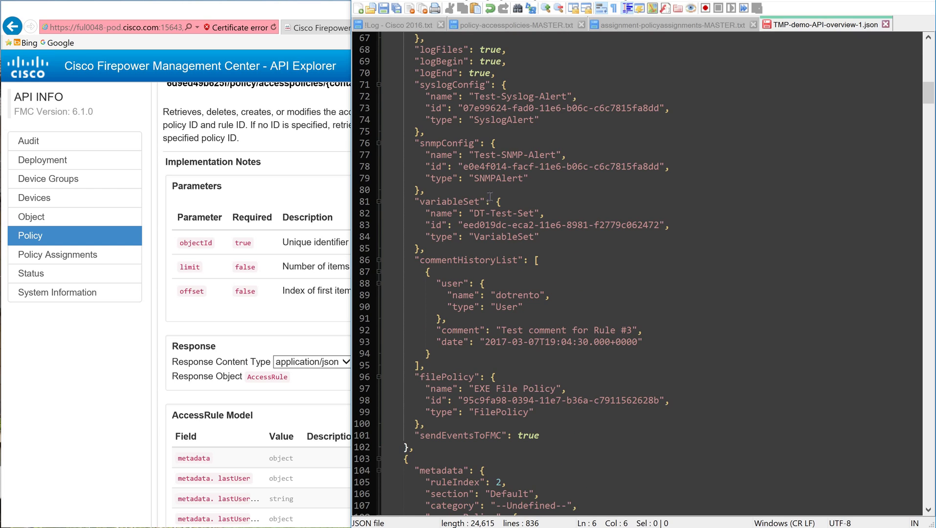
scroll(489, 196, up, 10)
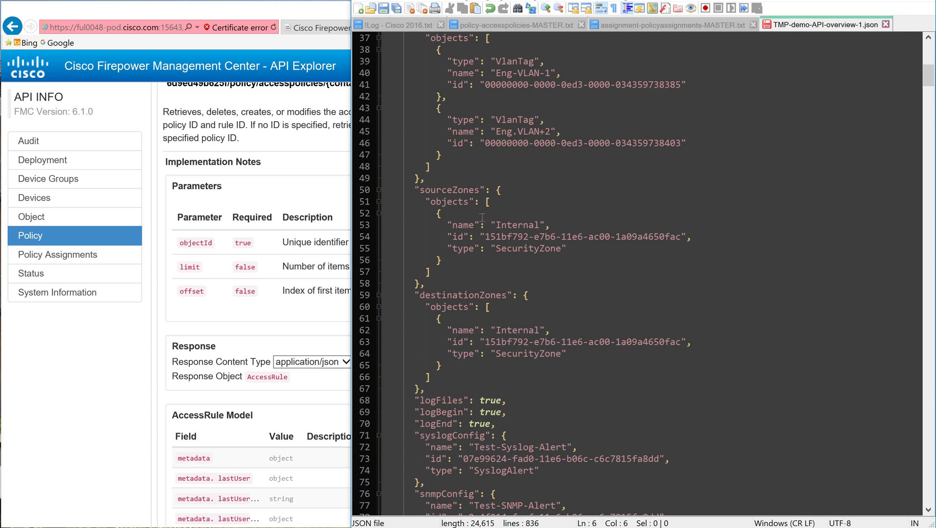
scroll(482, 216, up, 5)
scroll(487, 213, up, 8)
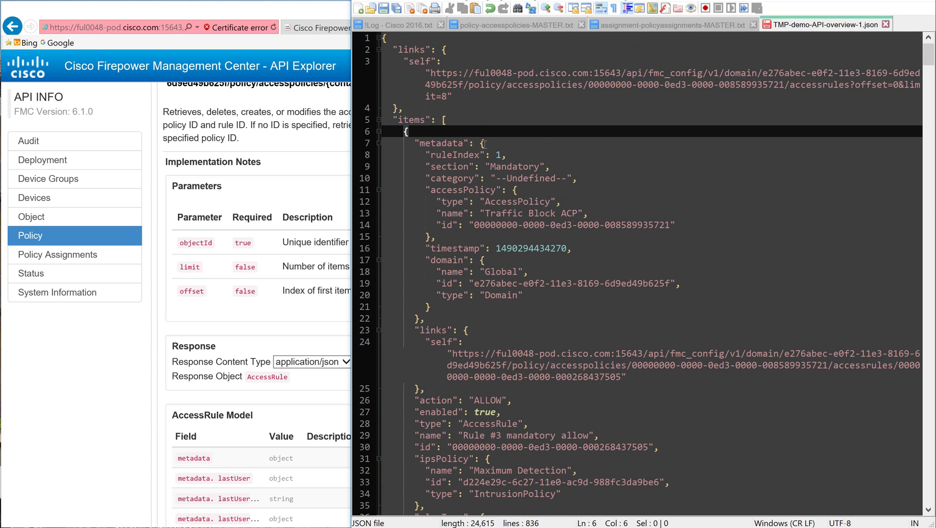
Compare the first rule's ruleIndex with the Traffic Block ACP rule table in the management center, returning to the JSON file.
click(508, 154)
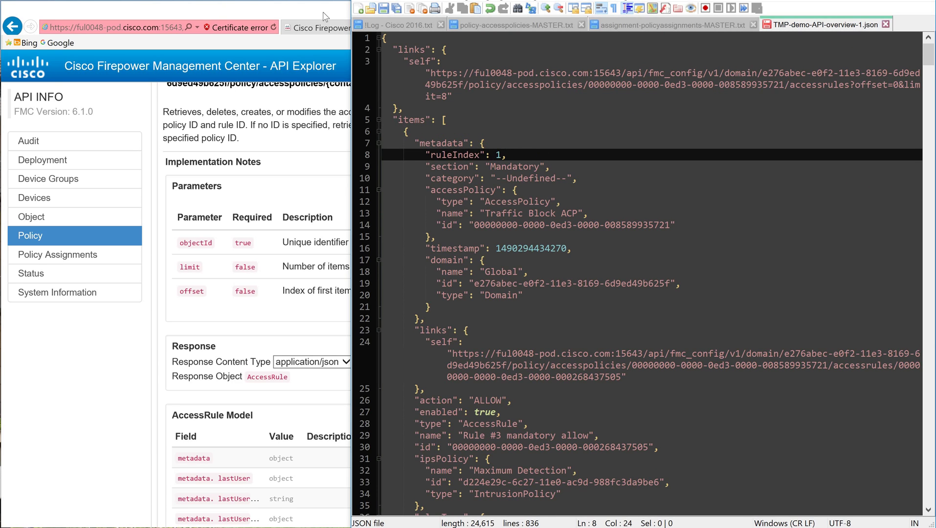
click(328, 28)
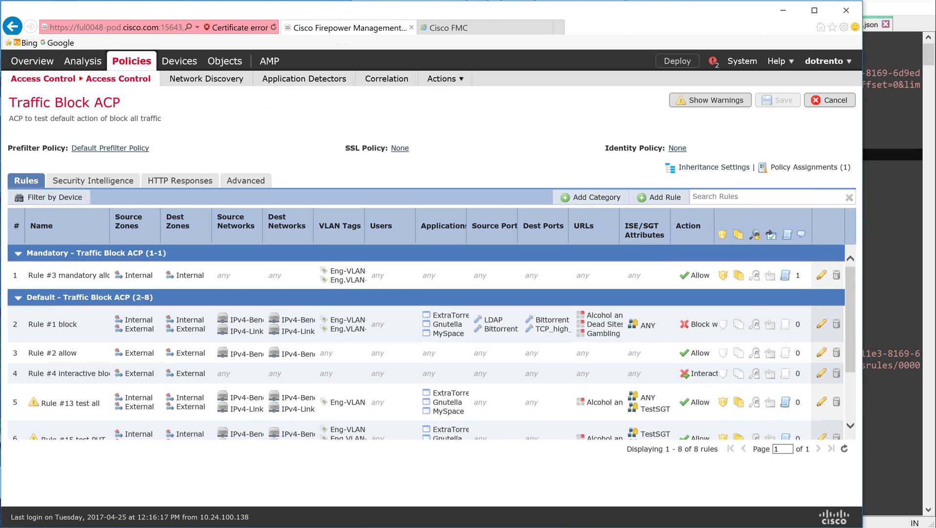
key(alt+Tab)
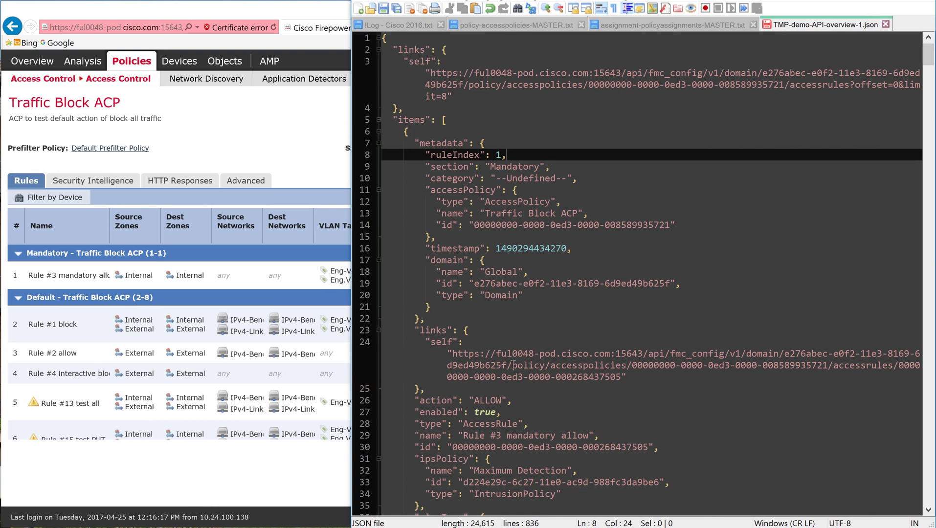
Read the first rule object again from its metadata to the closing brace, including the VLAN tag, zone, logging and comment sections.
scroll(467, 302, down, 8)
scroll(486, 147, up, 8)
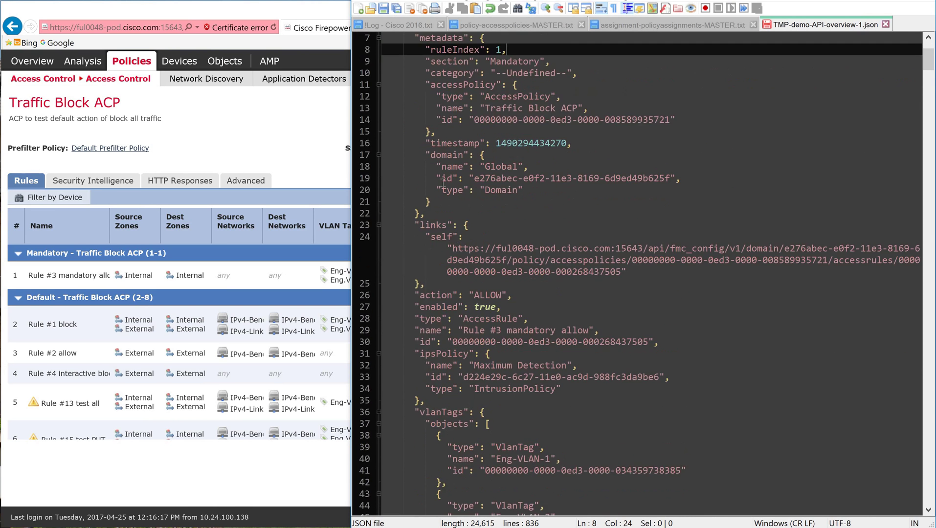
click(453, 136)
scroll(519, 171, down, 19)
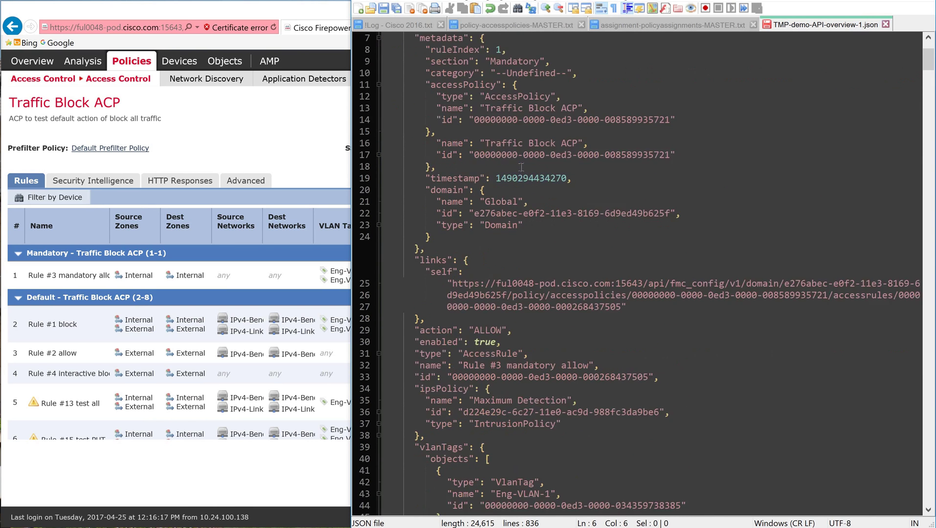
scroll(519, 172, down, 6)
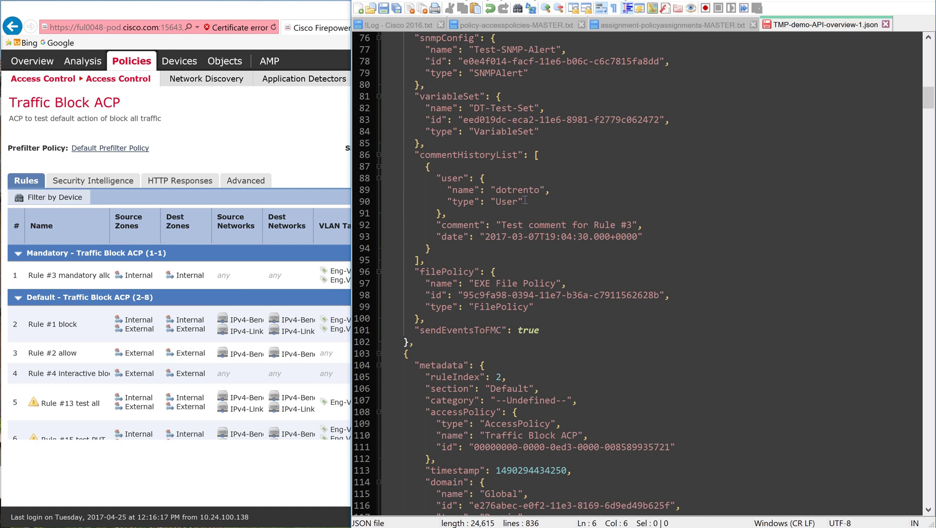
scroll(524, 200, up, 6)
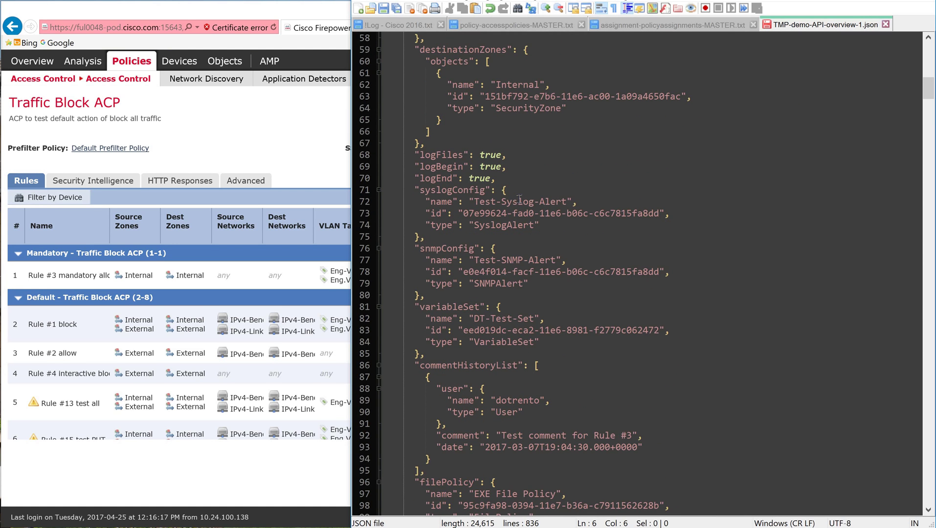
scroll(520, 199, down, 1)
scroll(522, 198, down, 2)
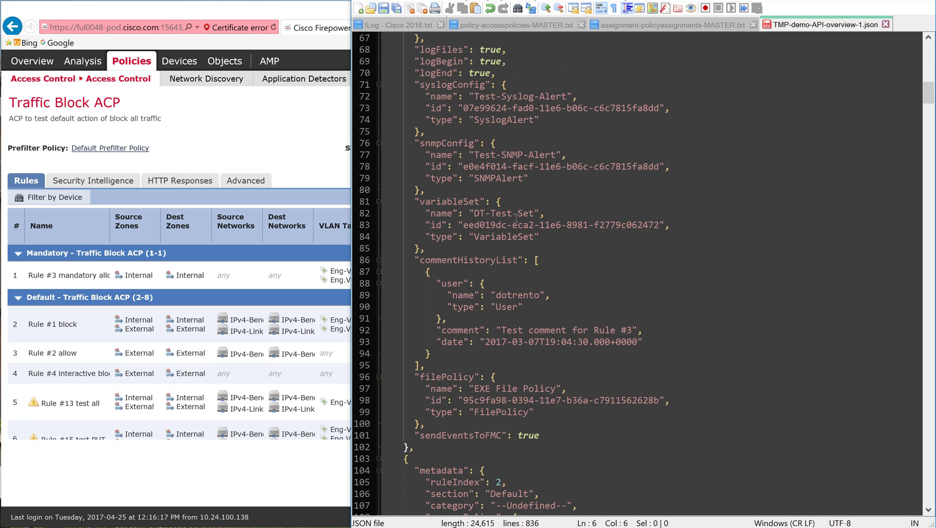
scroll(515, 218, up, 20)
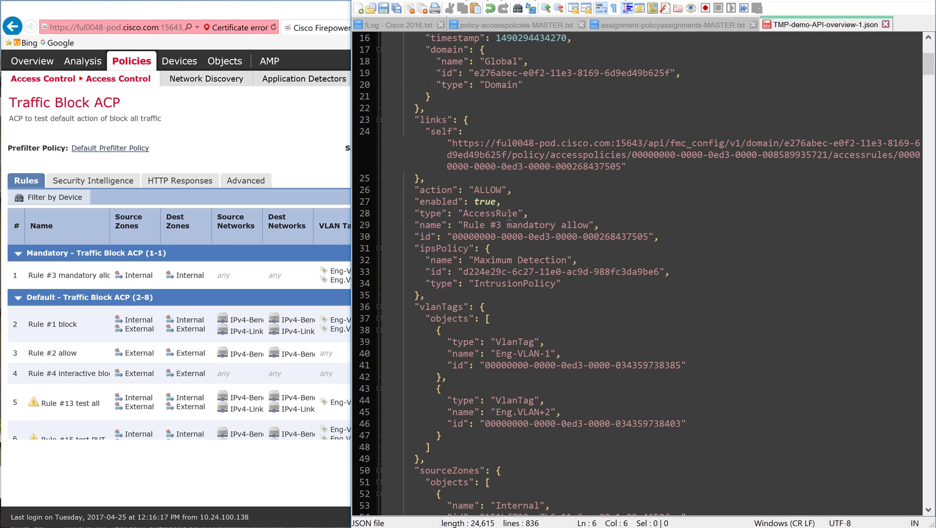
scroll(502, 211, up, 1)
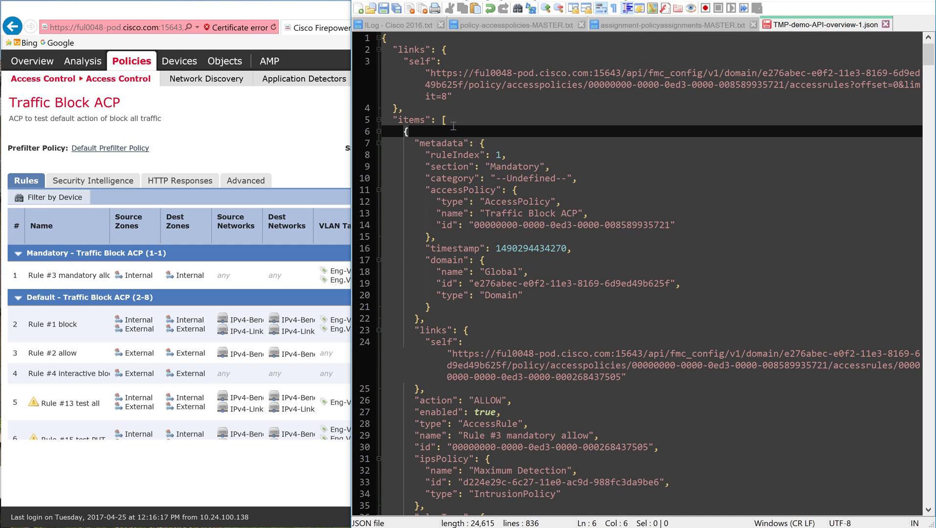
Search the JSON file for name, advance to the first rule's own name attribute and close the search.
key(ctrl+f)
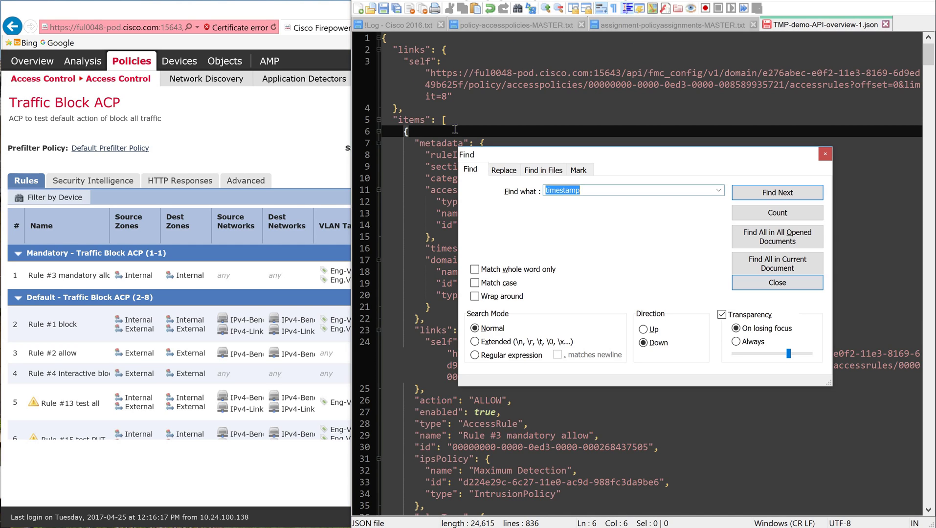
text(name)
key(Return)
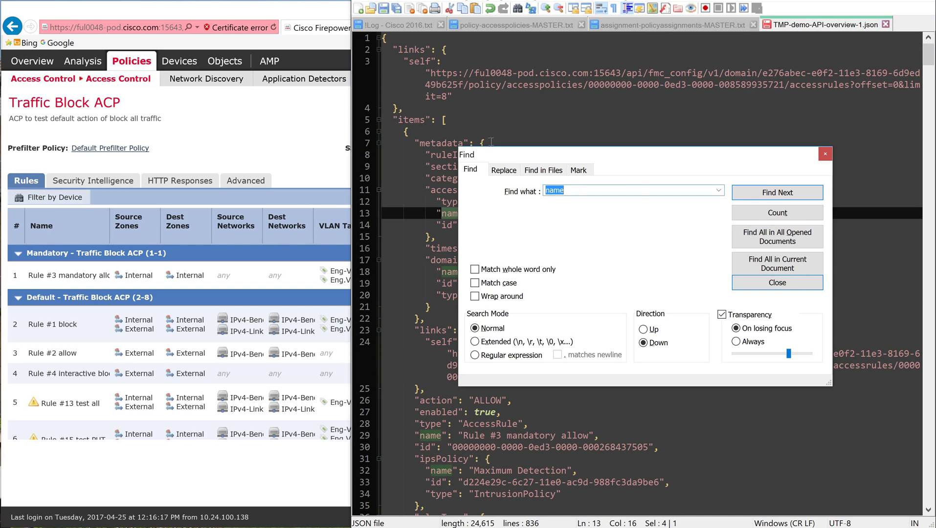
click(767, 196)
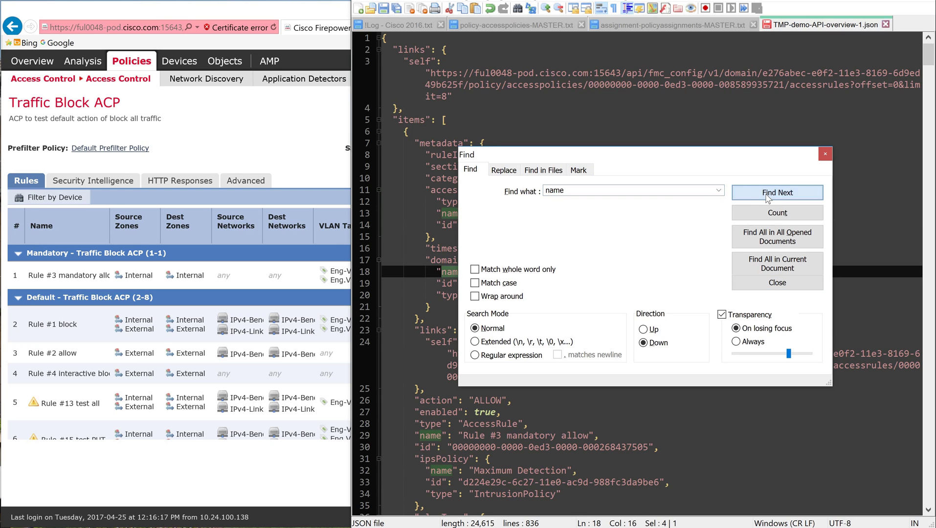
click(767, 196)
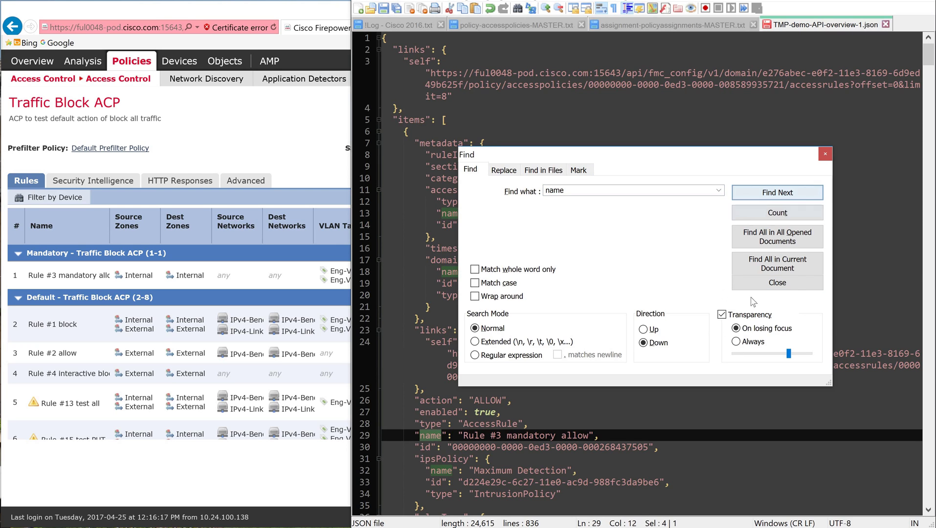
click(795, 287)
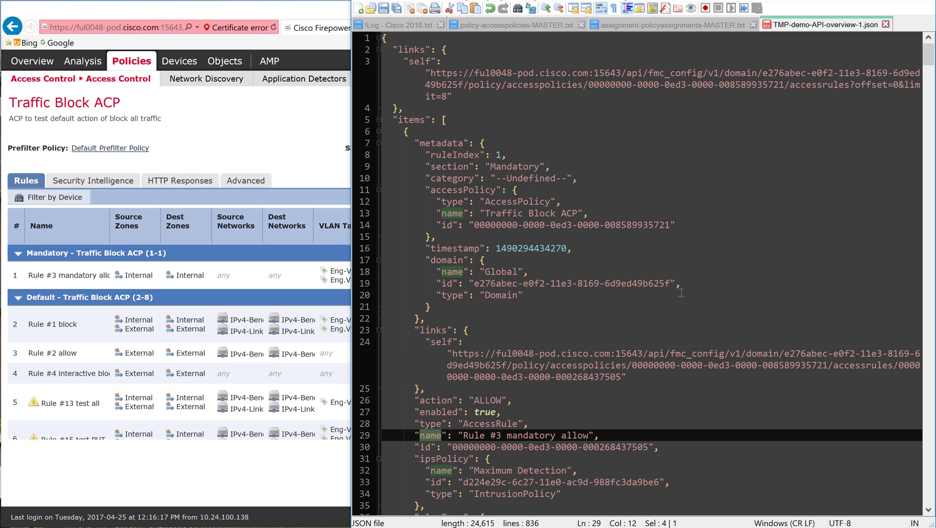
Inspect the first rule's ruleIndex, highlight its name value "Rule #3 mandatory allow" and mark the object's opening brace.
click(515, 155)
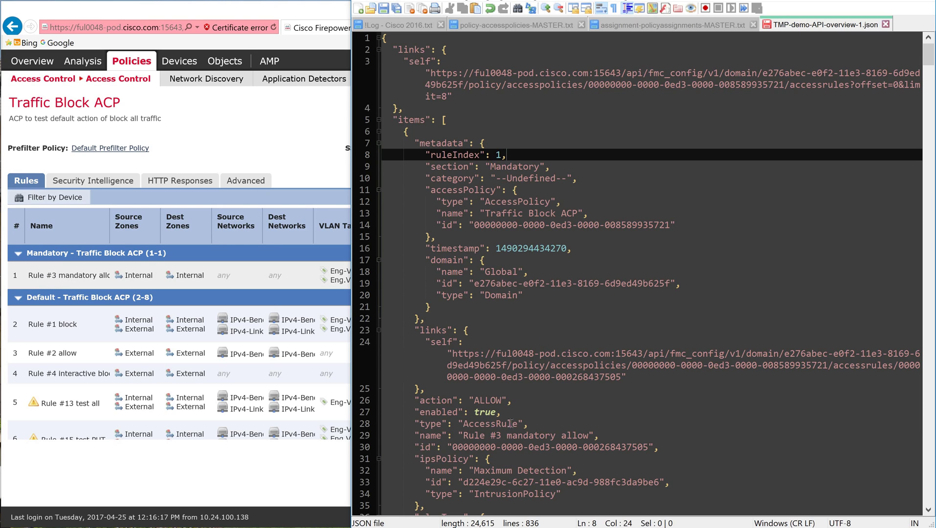
drag(615, 436, 459, 438)
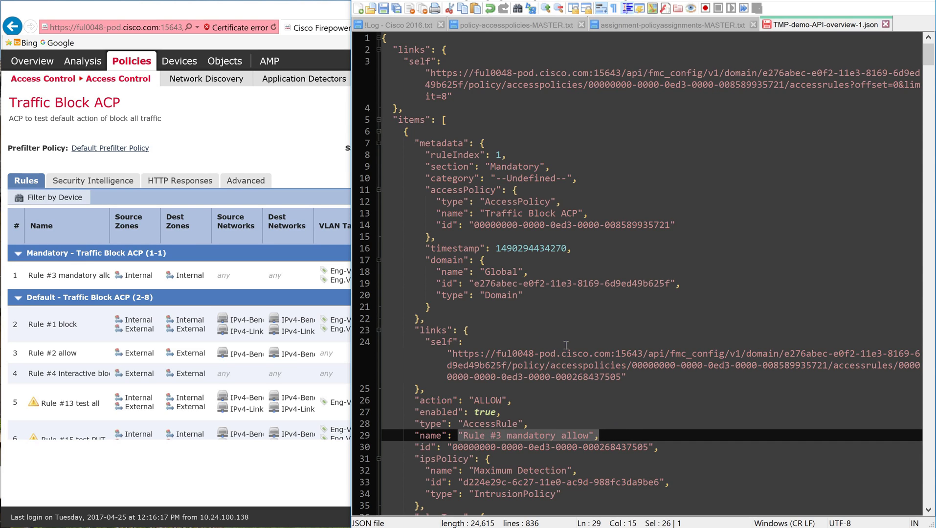
scroll(494, 196, down, 1)
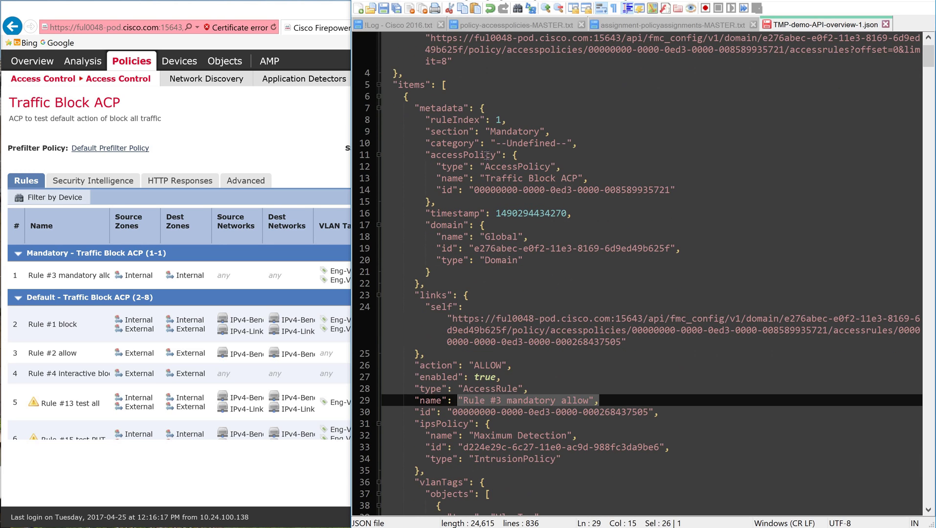
scroll(428, 64, down, 1)
click(428, 57)
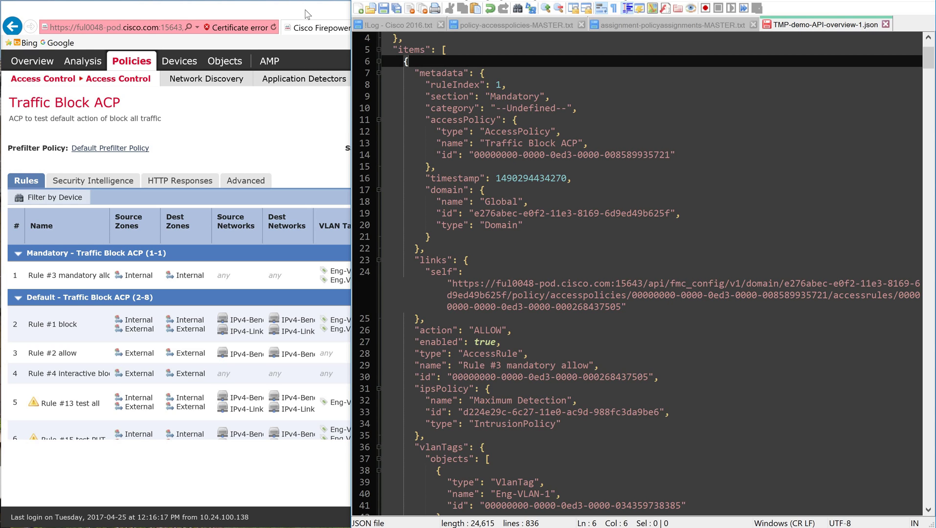
Open Rule #3 mandatory allow for editing in the management center and review its zones, networks, VLAN tags, users and applications conditions.
click(190, 156)
double_click(70, 279)
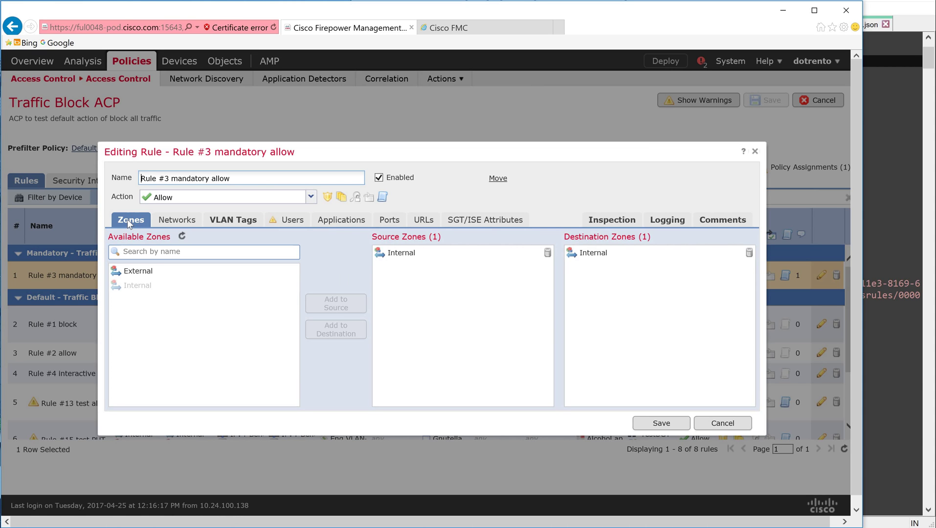
click(174, 221)
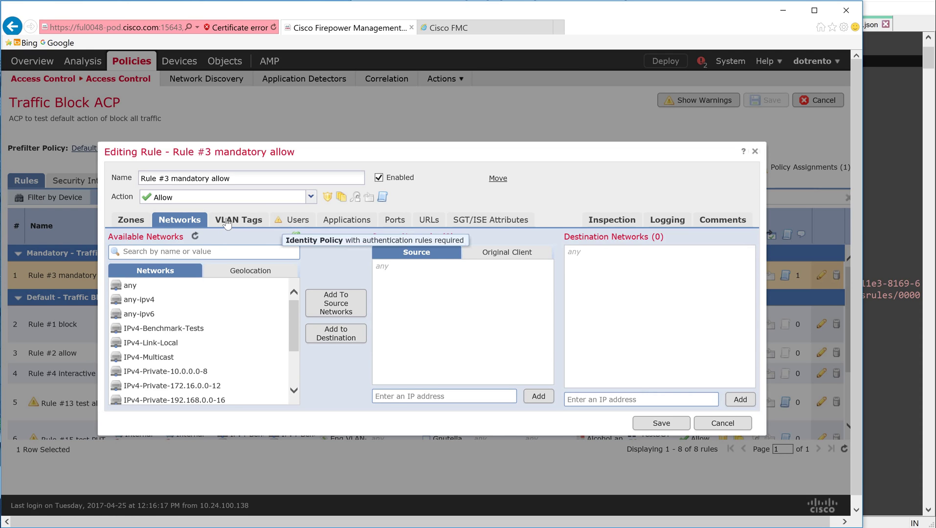
click(239, 220)
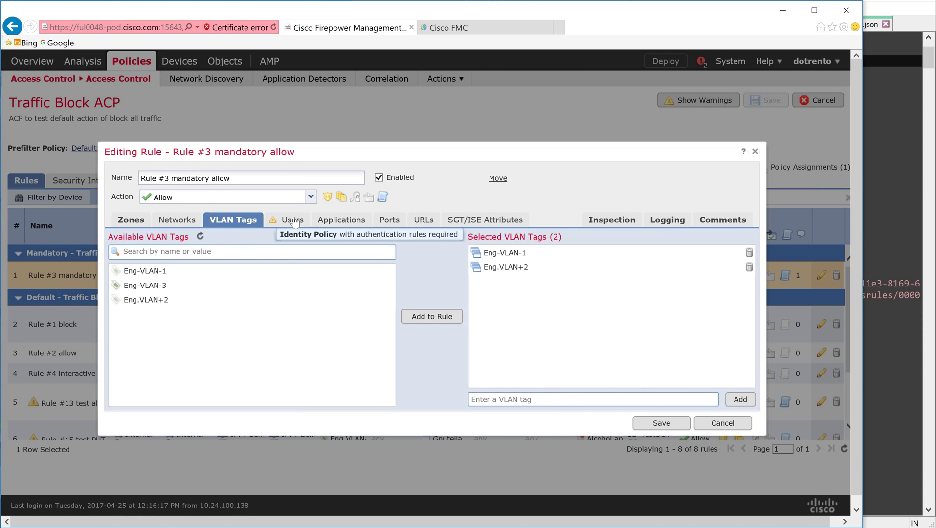
click(299, 220)
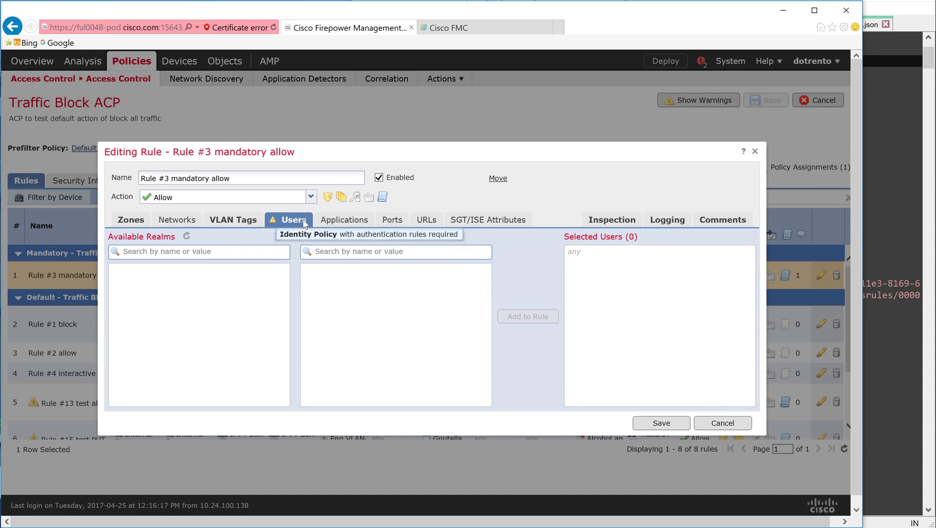
click(345, 223)
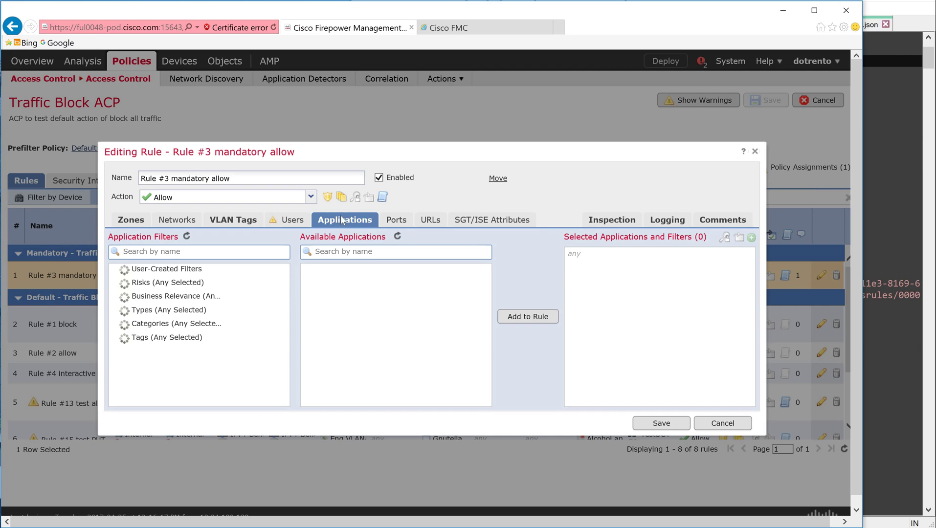
Review the rule's ports, URLs, SGT/ISE attributes, inspection, logging and comments settings.
click(400, 224)
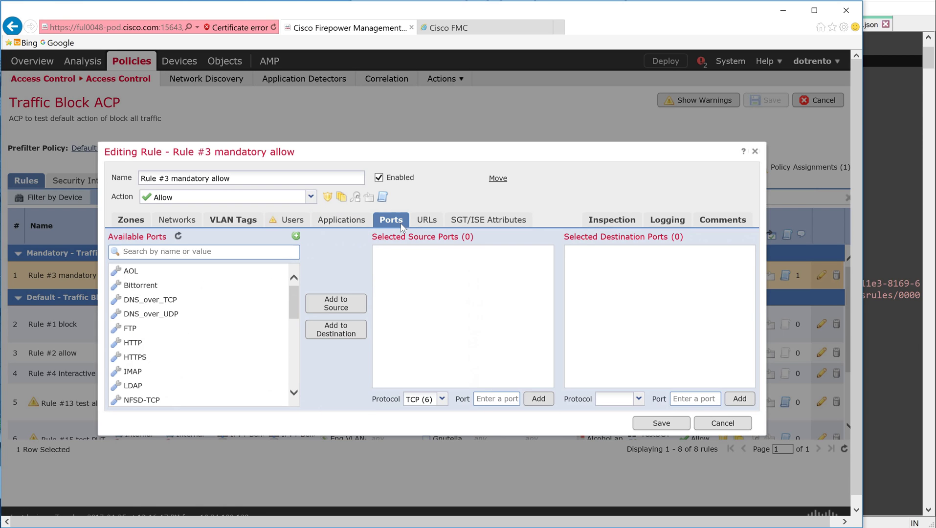
click(430, 221)
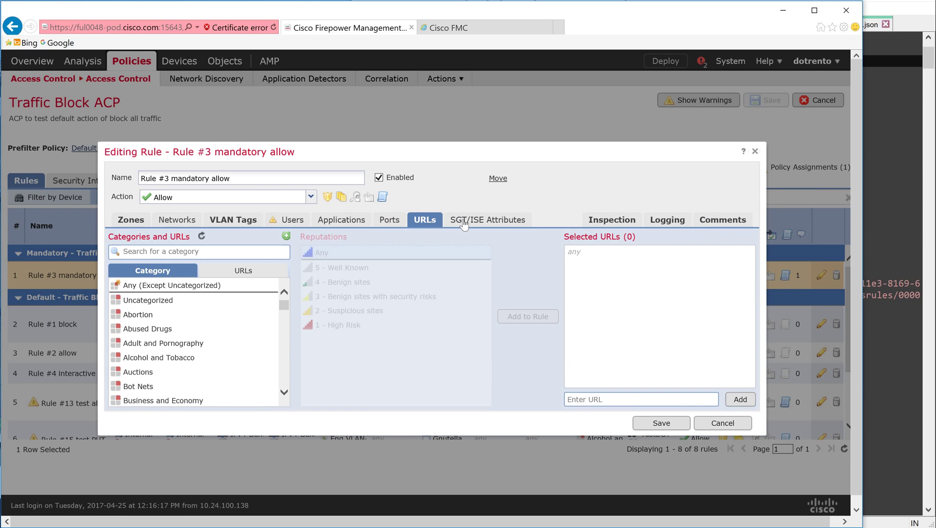
click(501, 223)
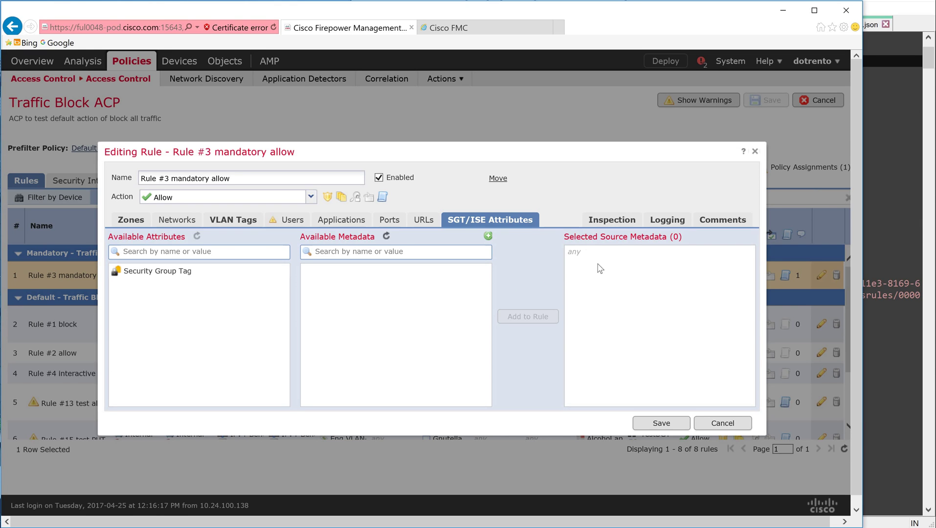
click(601, 224)
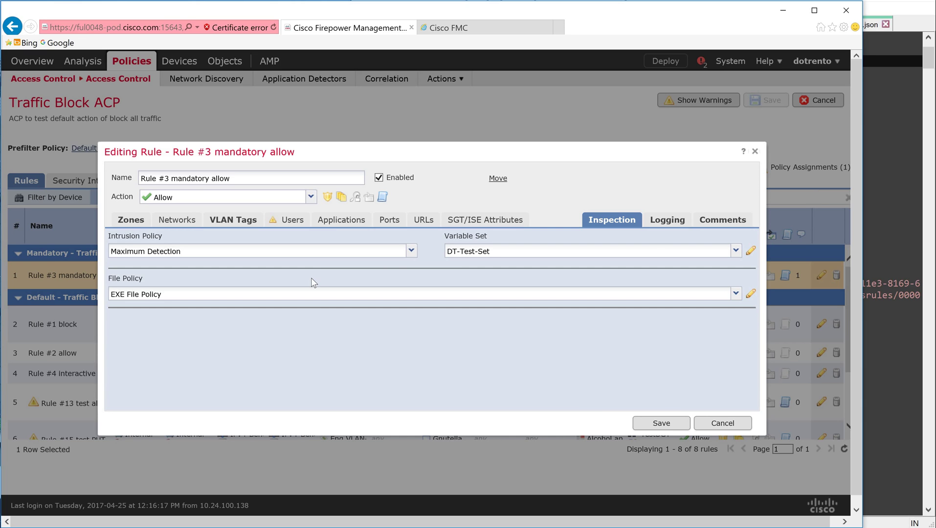
click(666, 224)
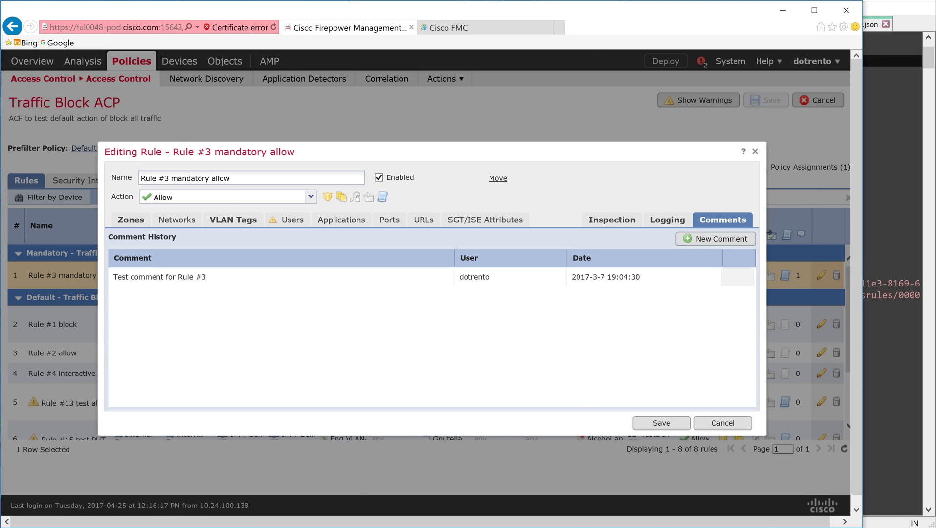
Check the JSON file, display the rule's VLAN tags in the management center and return to the JSON file.
key(alt+Tab)
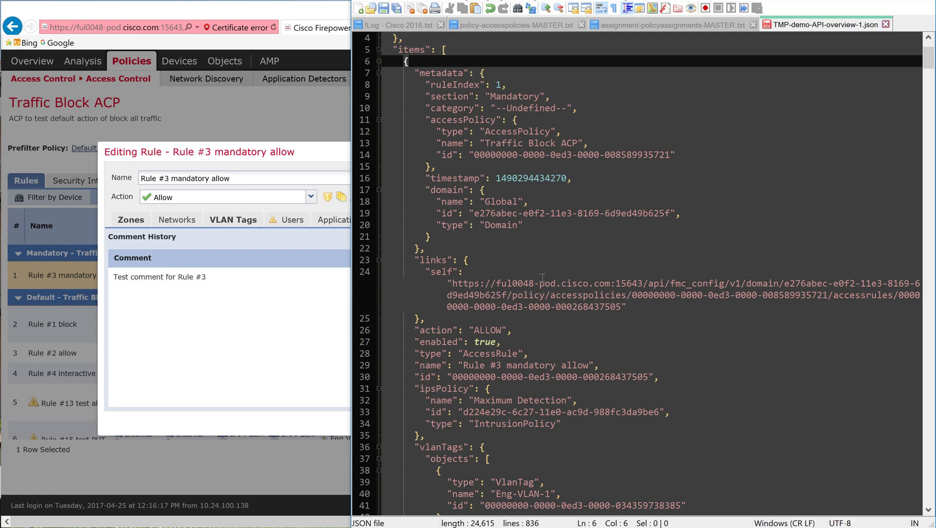
click(228, 224)
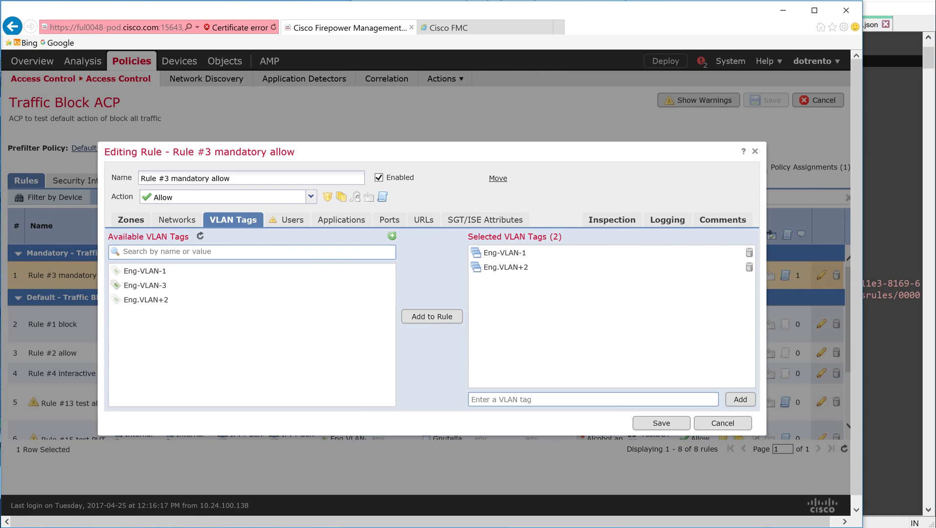
key(alt+Tab)
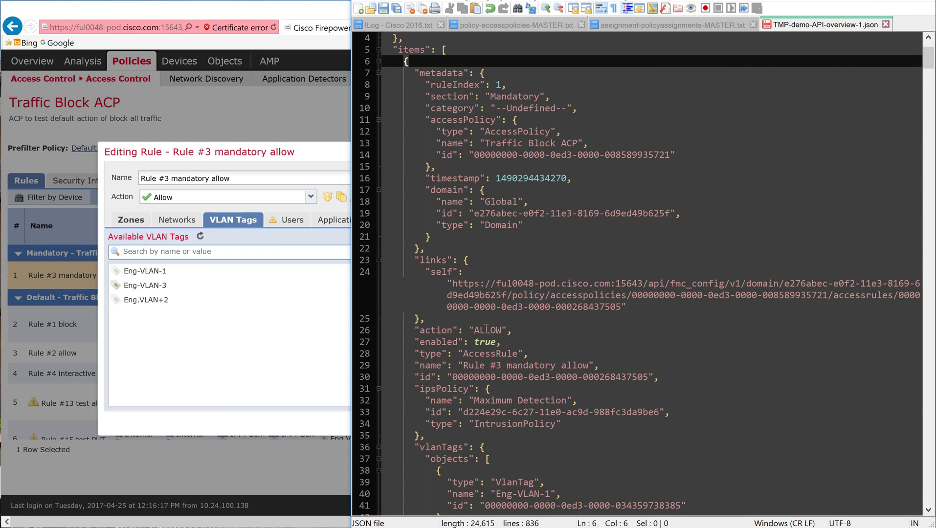
Search the JSON file for vlanTags, close the search and bring the whole vlanTags section into view.
key(ctrl+f)
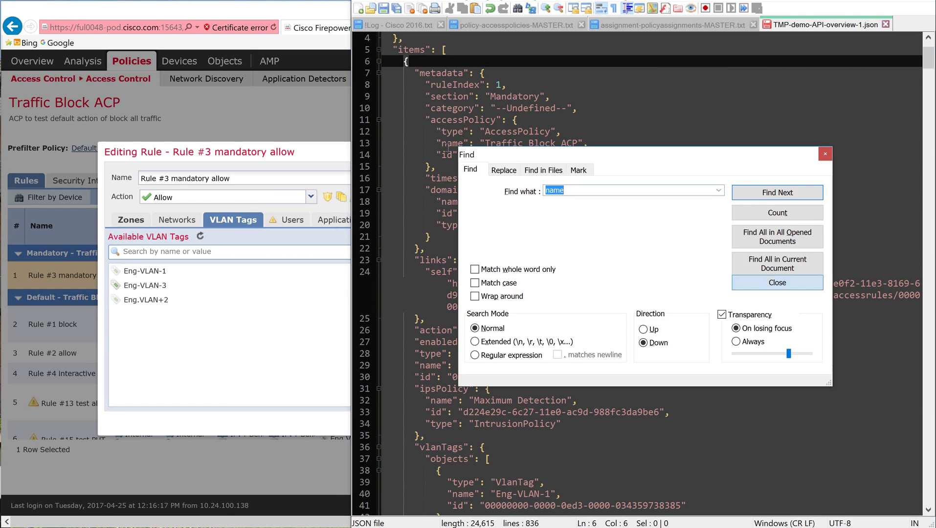
text(vlan)
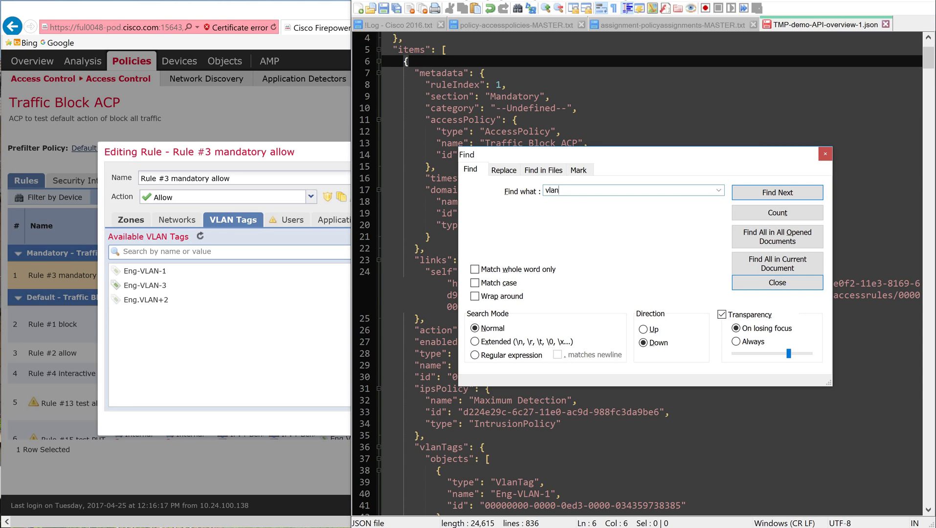
text(Tags)
click(769, 195)
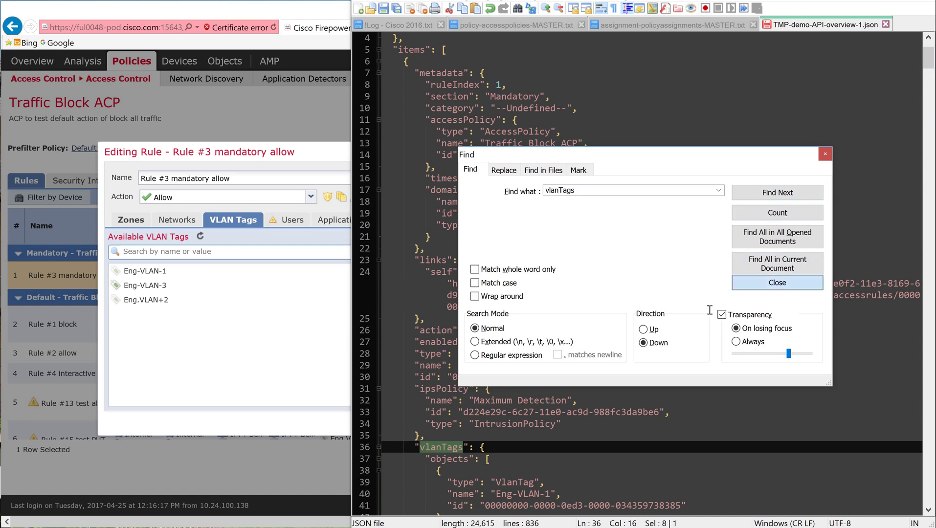
click(759, 283)
scroll(707, 285, down, 9)
scroll(707, 285, down, 1)
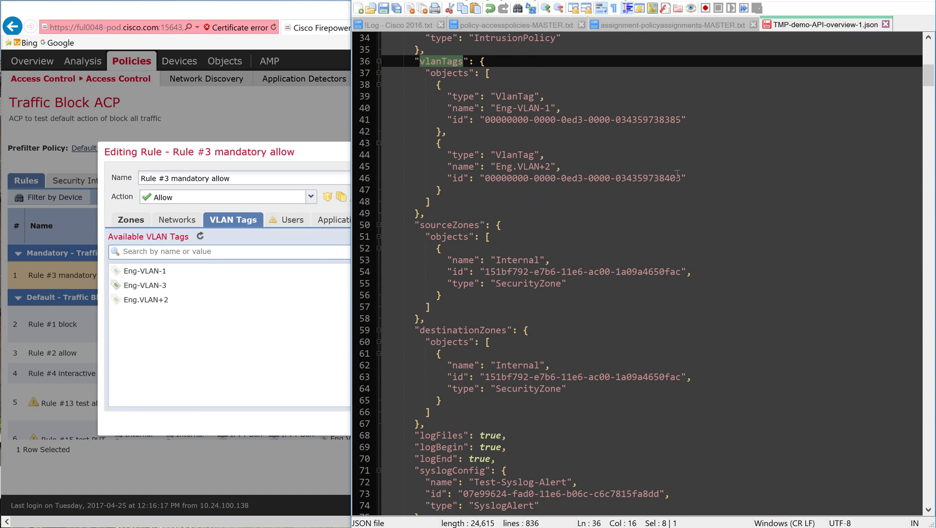
Inspect the vlanTags section, marking the opening bracket of its objects list and the opening brace of each VLAN tag entry.
click(495, 61)
click(523, 77)
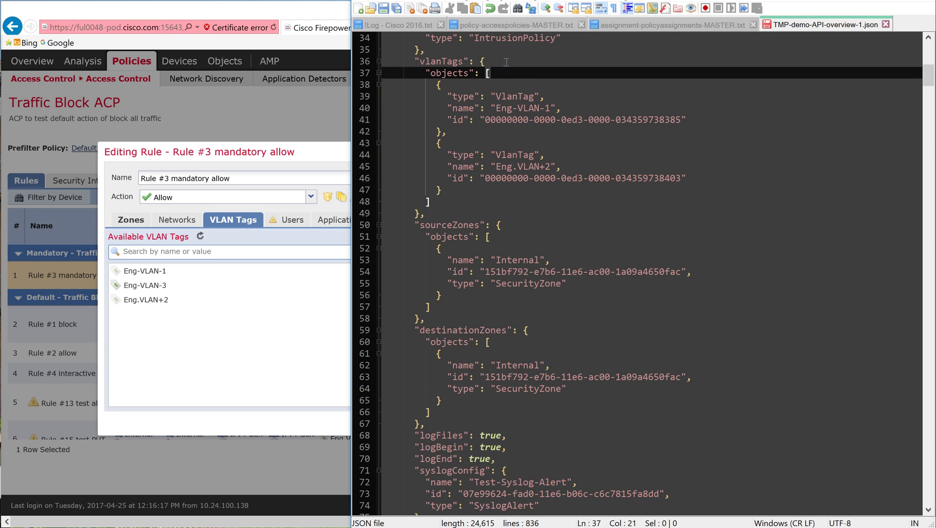
click(470, 87)
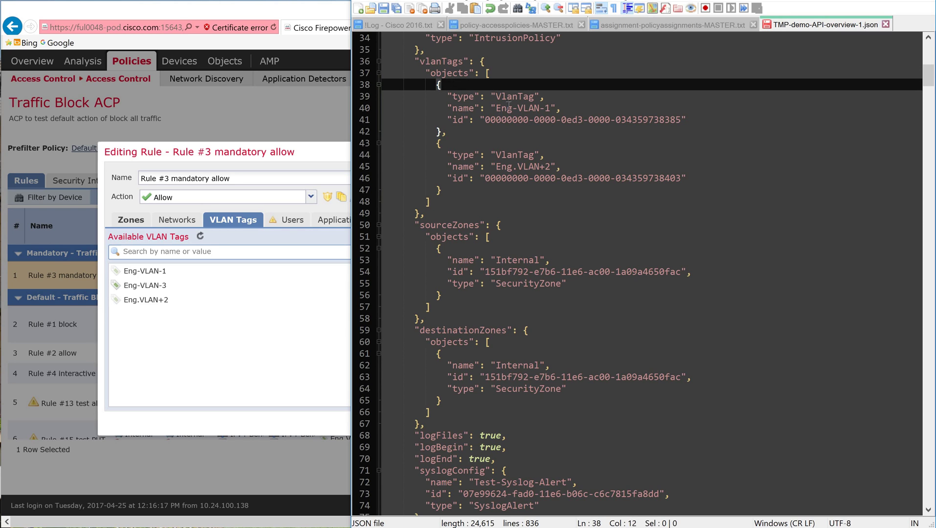
click(446, 144)
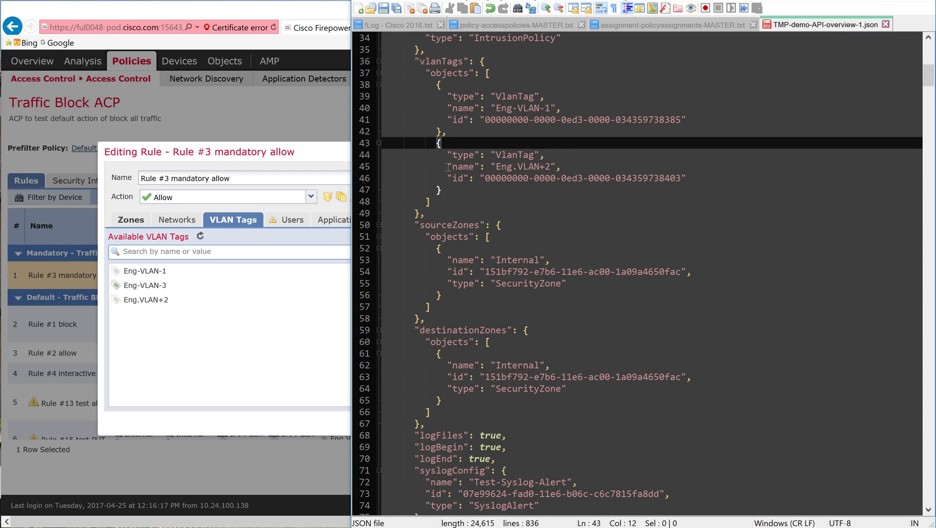
Compare the JSON VLAN tag entries with the rule's selected VLAN tags in the management center, ending on the rule editor.
click(254, 149)
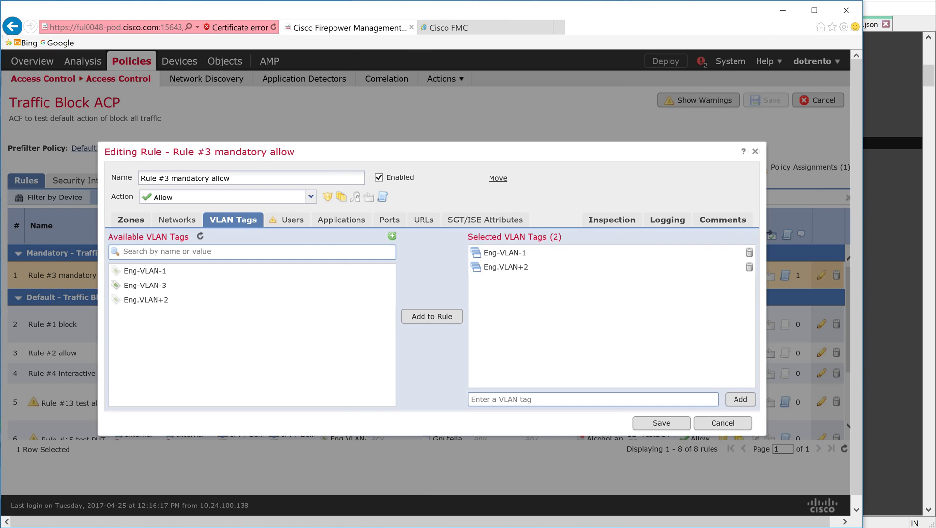
key(alt+Tab)
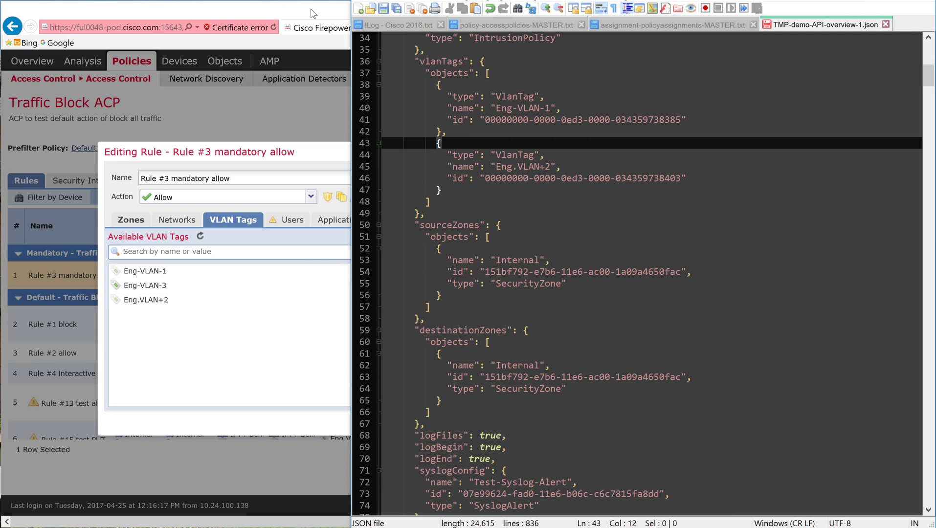
key(alt+Tab)
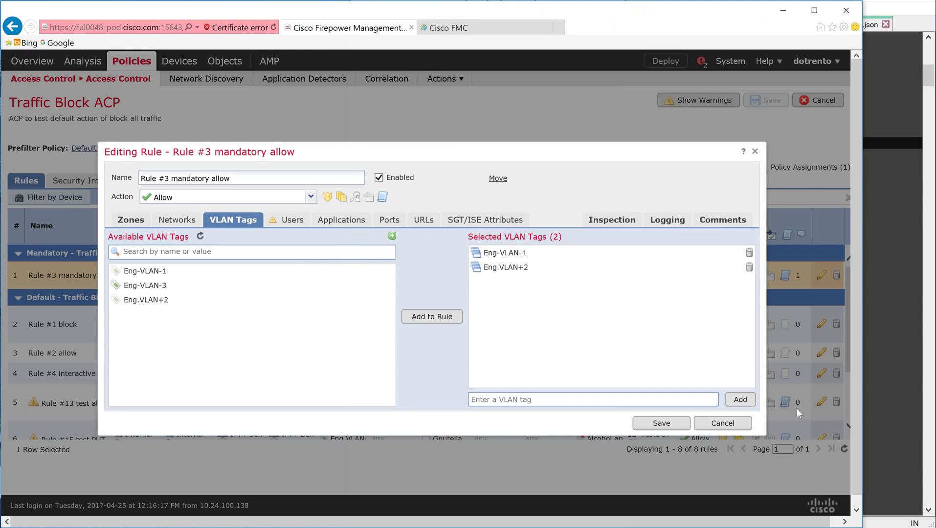